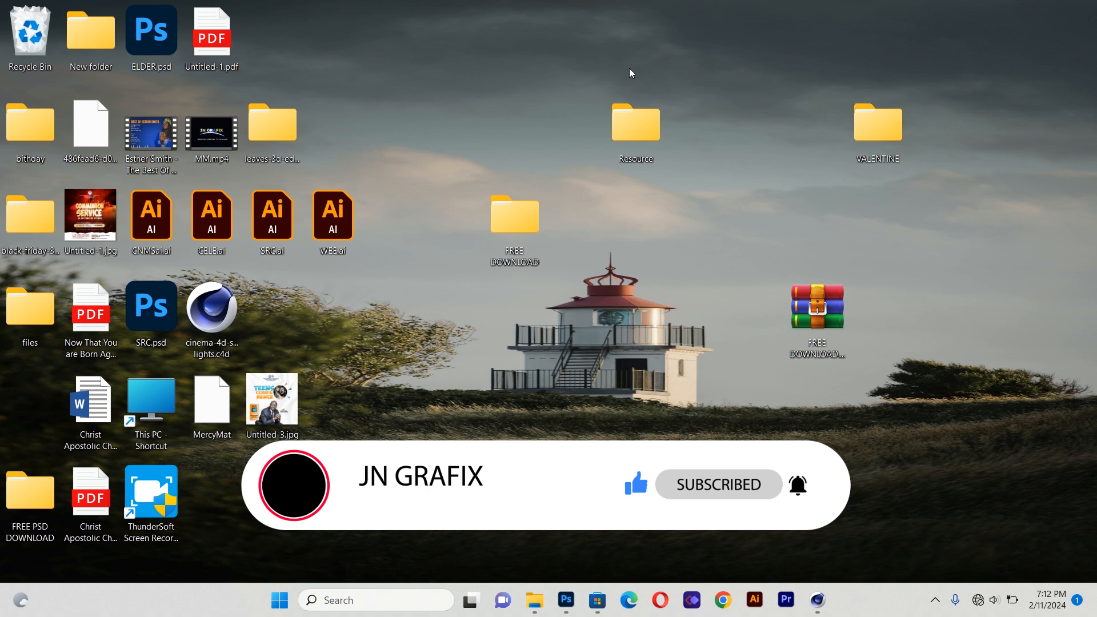
Open the VALENTINE folder on the desktop, then switch to Photoshop
double_click(878, 129)
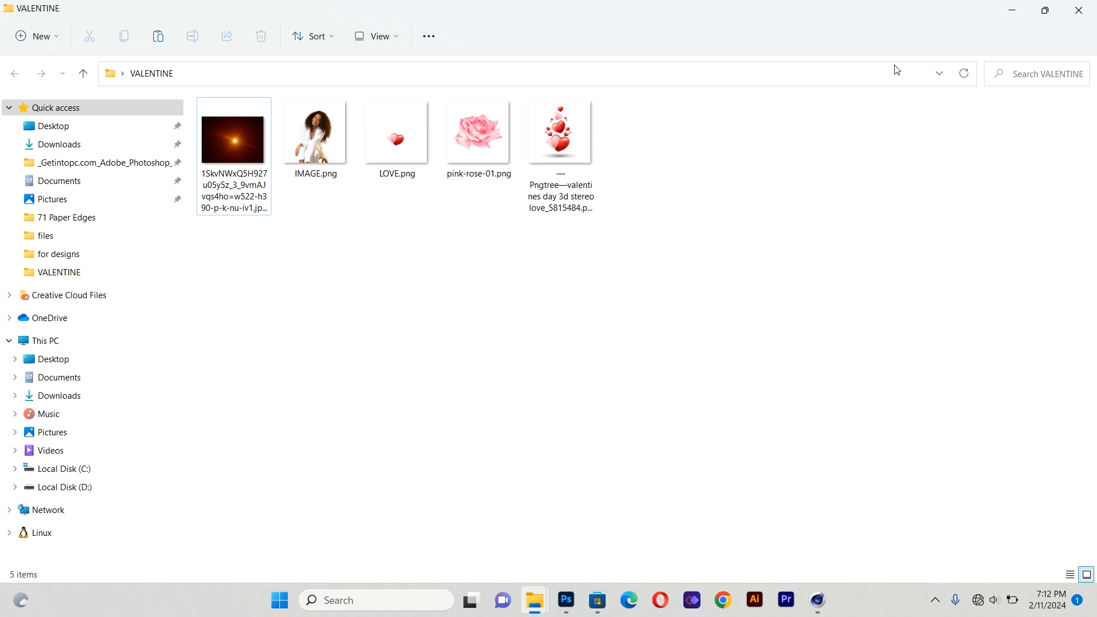
click(568, 603)
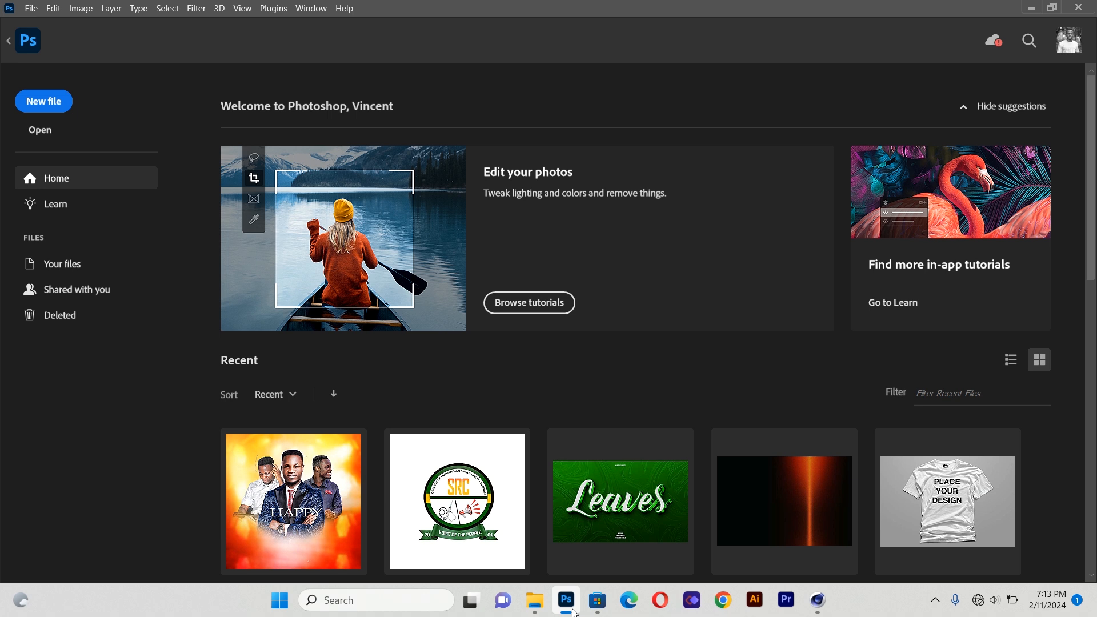
Create a new 1100 x 1100 px, 300 ppi RGB document named VALENTINE
click(65, 108)
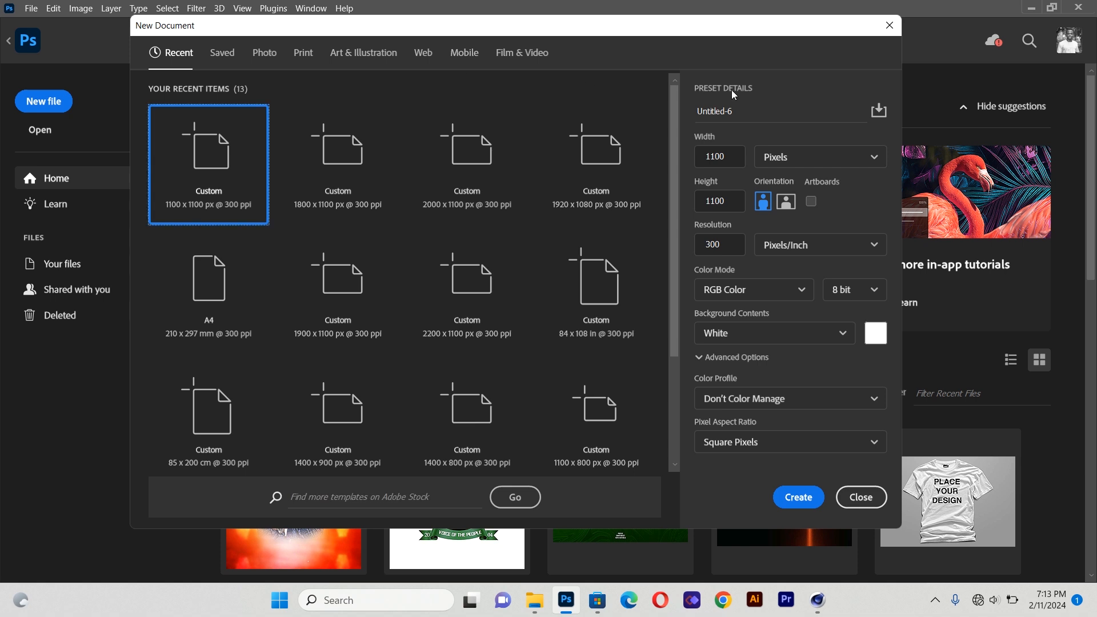
click(755, 115)
key(BackSpace)
key(BackSpace)
key(BackSpace)
key(BackSpace)
key(BackSpace)
key(BackSpace)
key(BackSpace)
key(BackSpace)
key(BackSpace)
text(VALENTINE)
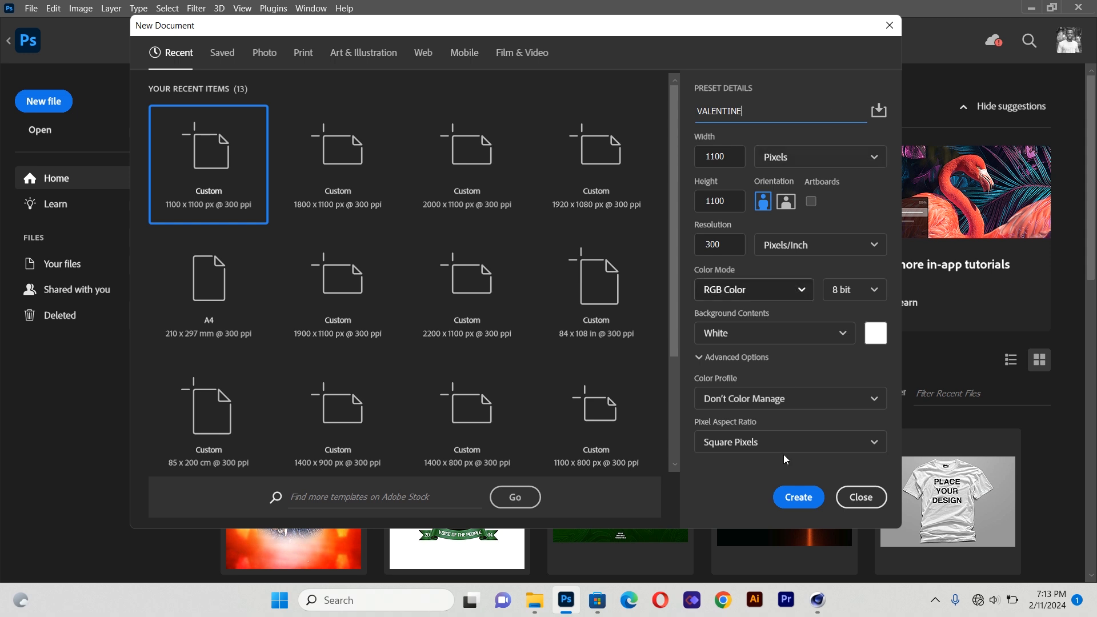
click(784, 507)
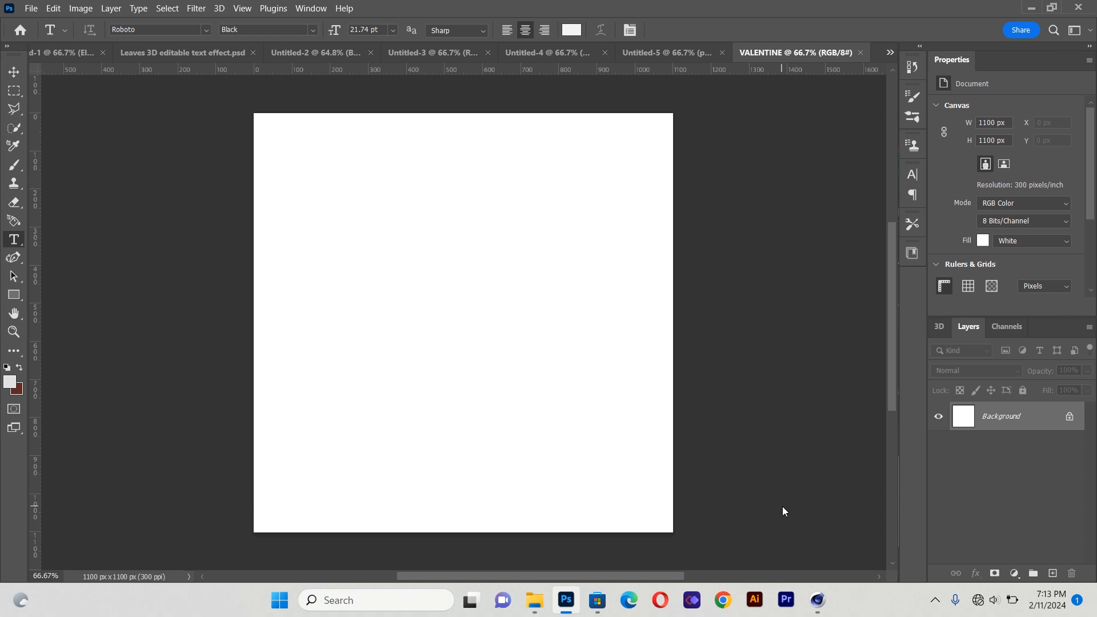
Add a new guide layout of 2 columns and 2 rows with 20 px gutters
click(238, 11)
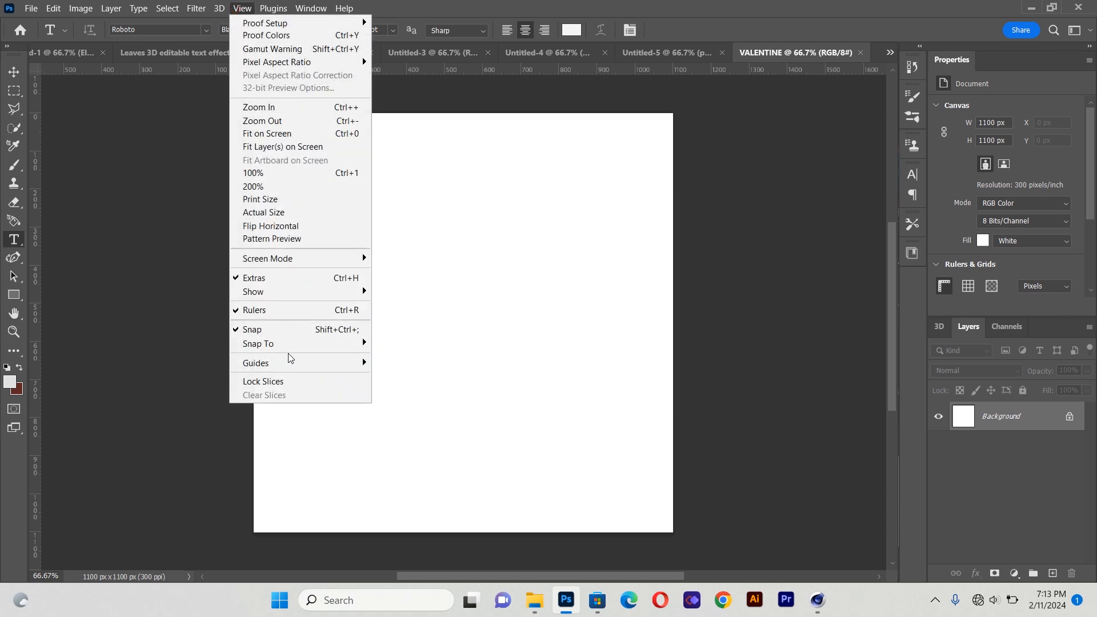
mouse_move(291, 371)
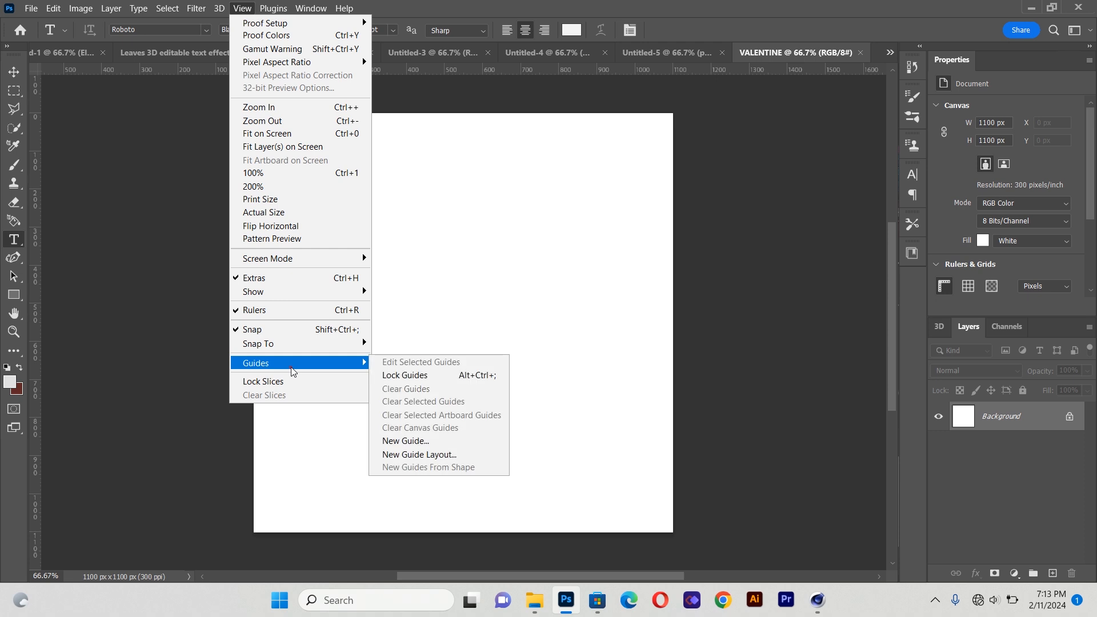
click(404, 455)
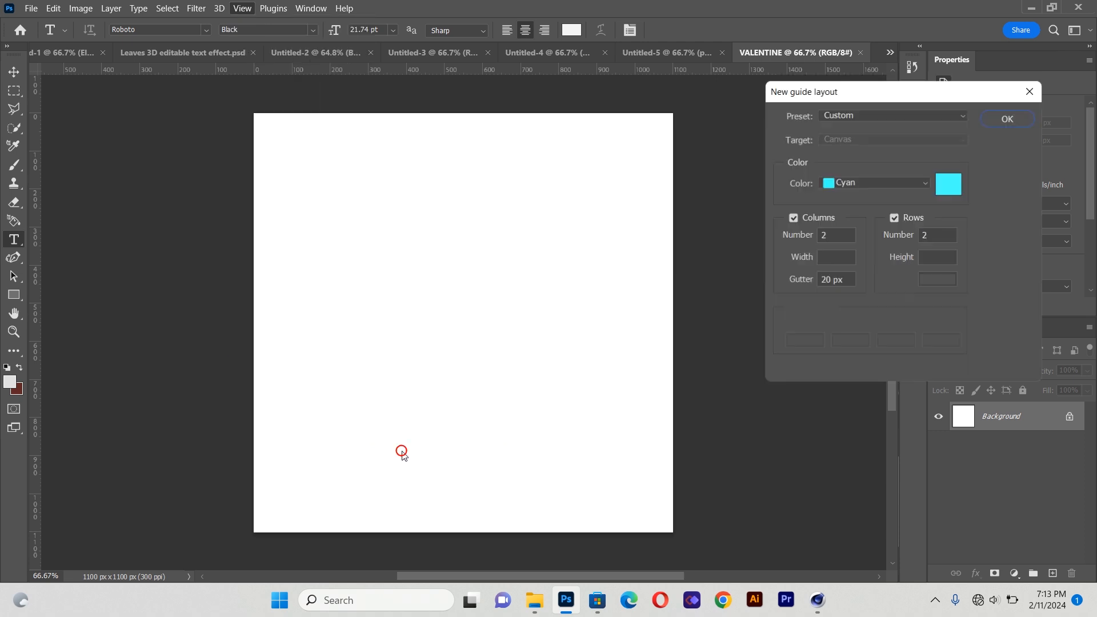
click(1008, 117)
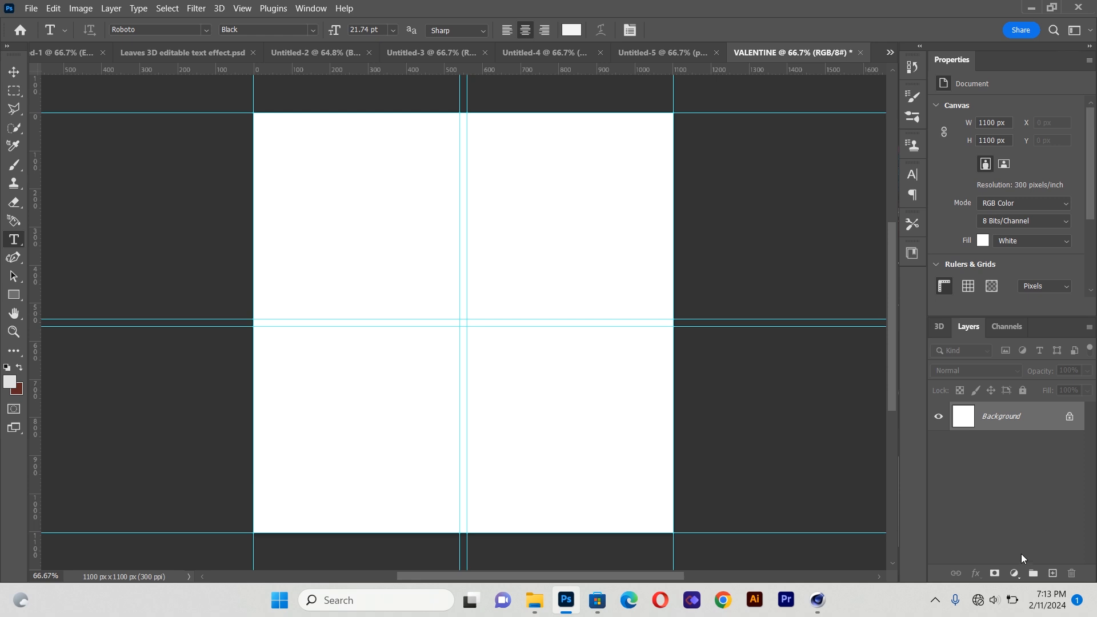
Add a Solid Color fill layer with the colour FDEBF5
click(1016, 574)
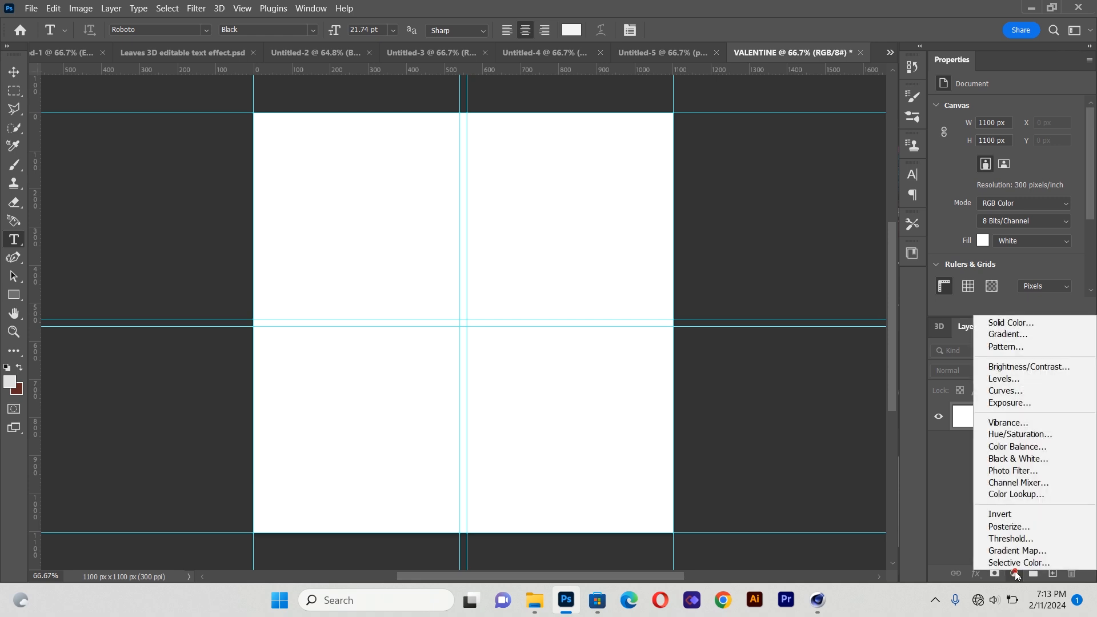
click(1017, 324)
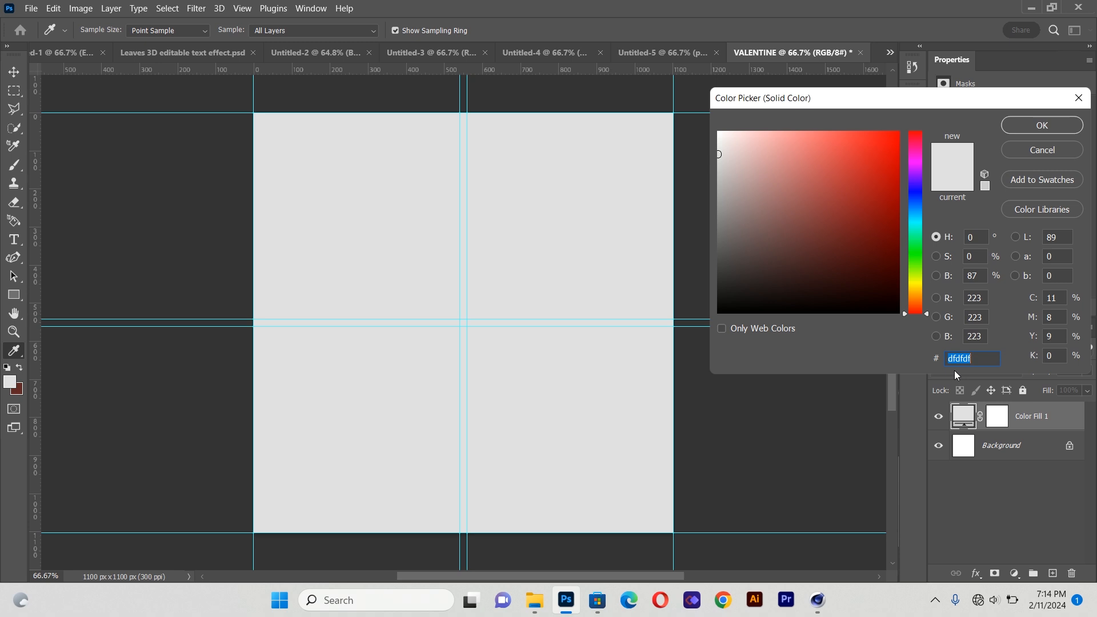
key(BackSpace)
text(FDE)
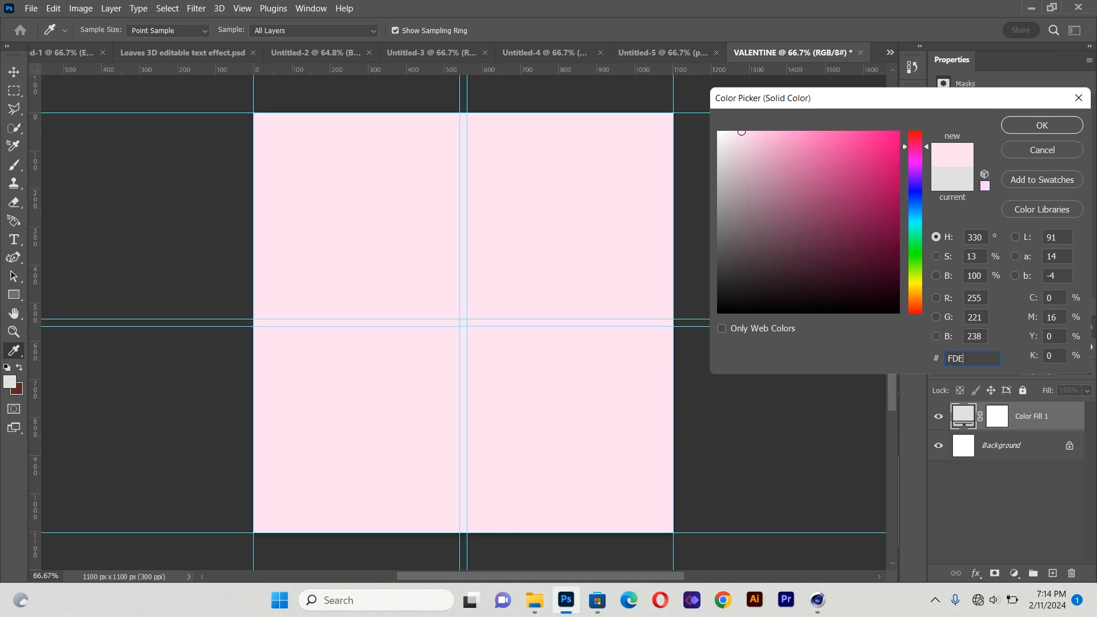
text(B)
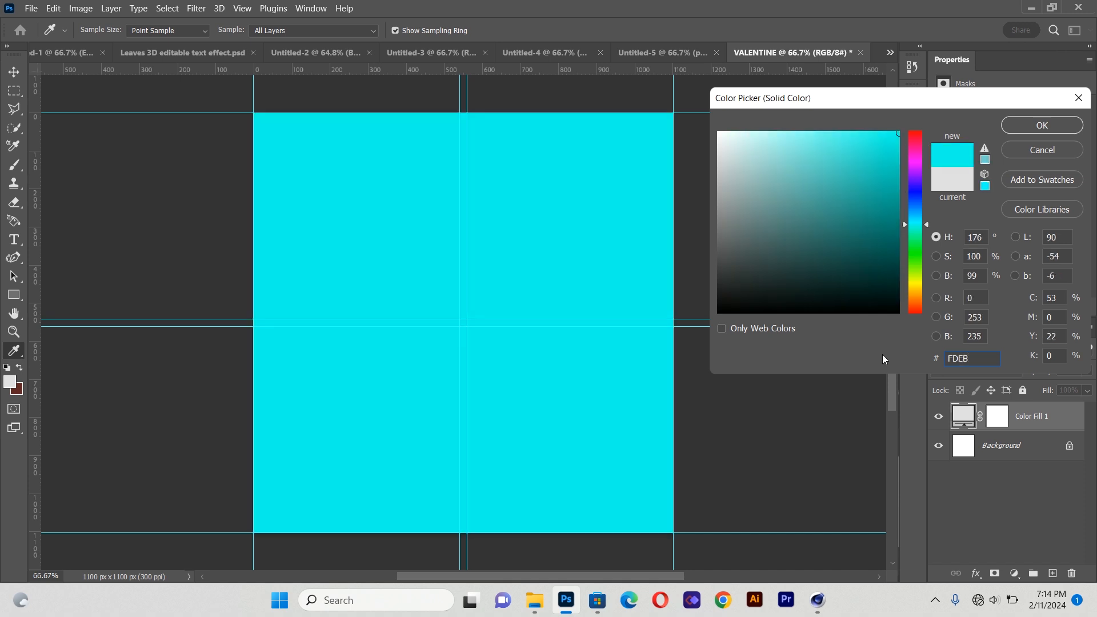
text(F5)
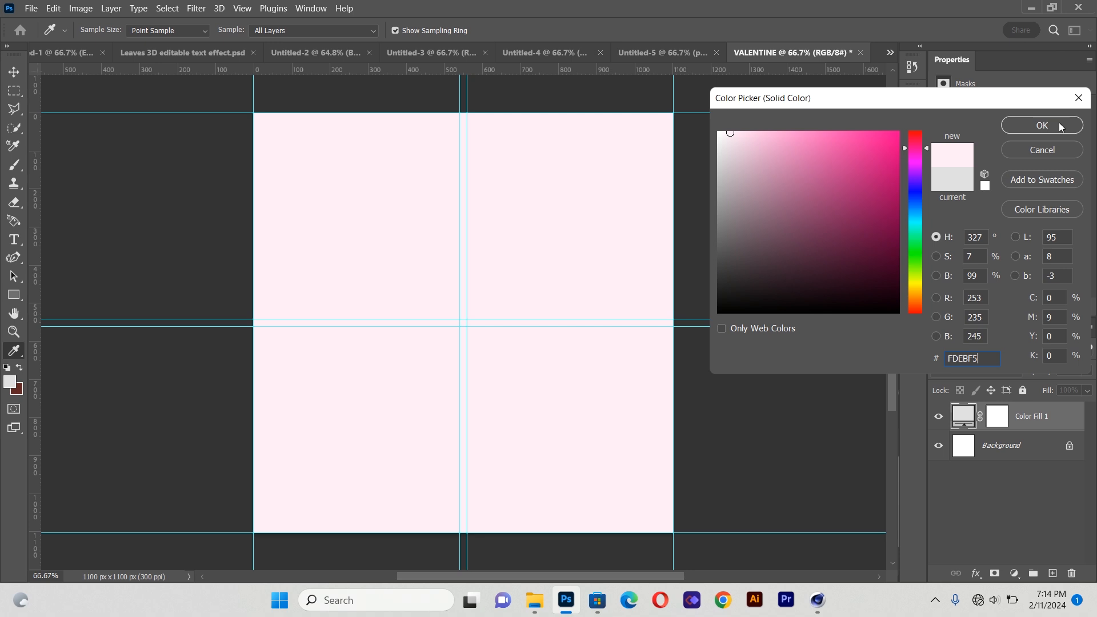
click(1043, 125)
key(t)
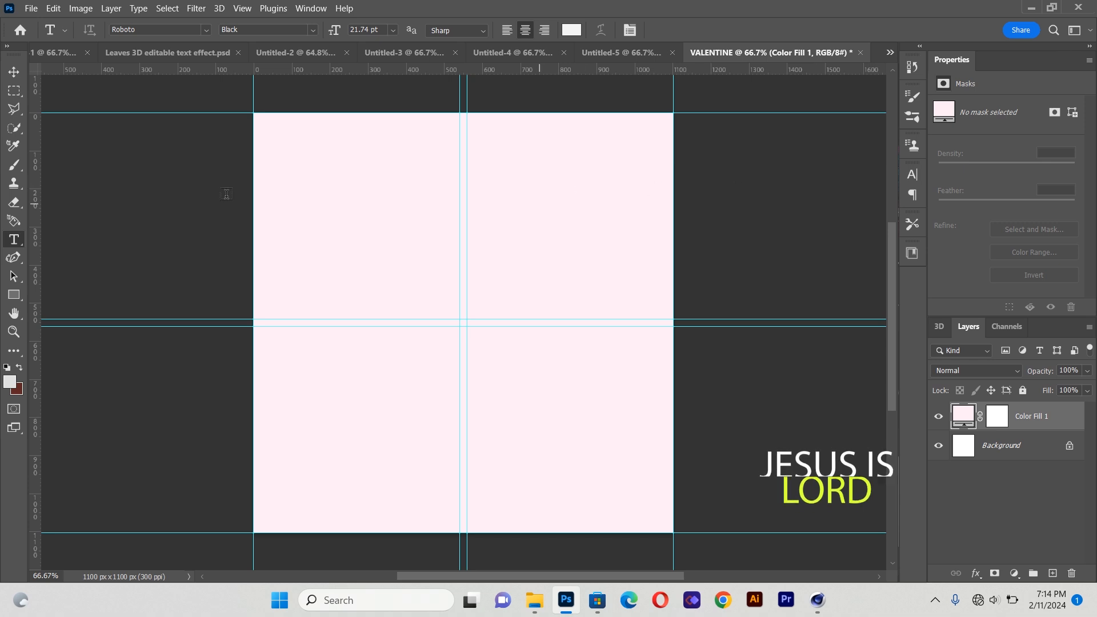
Place the linked image pink-rose-01.png from the VALENTINE folder onto the canvas
click(35, 5)
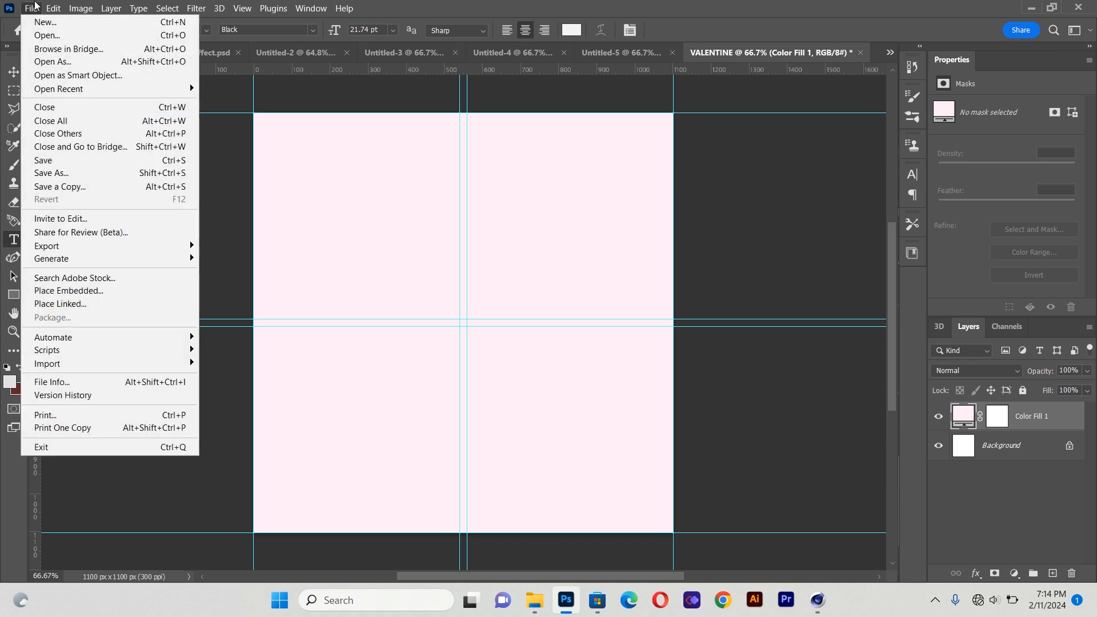
click(90, 303)
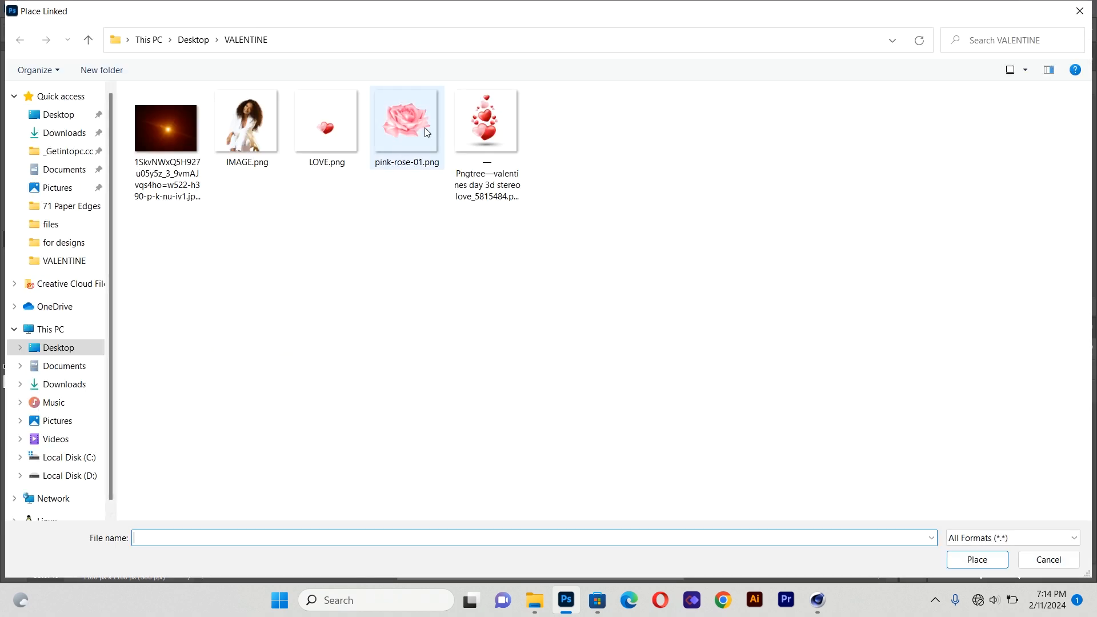
double_click(407, 123)
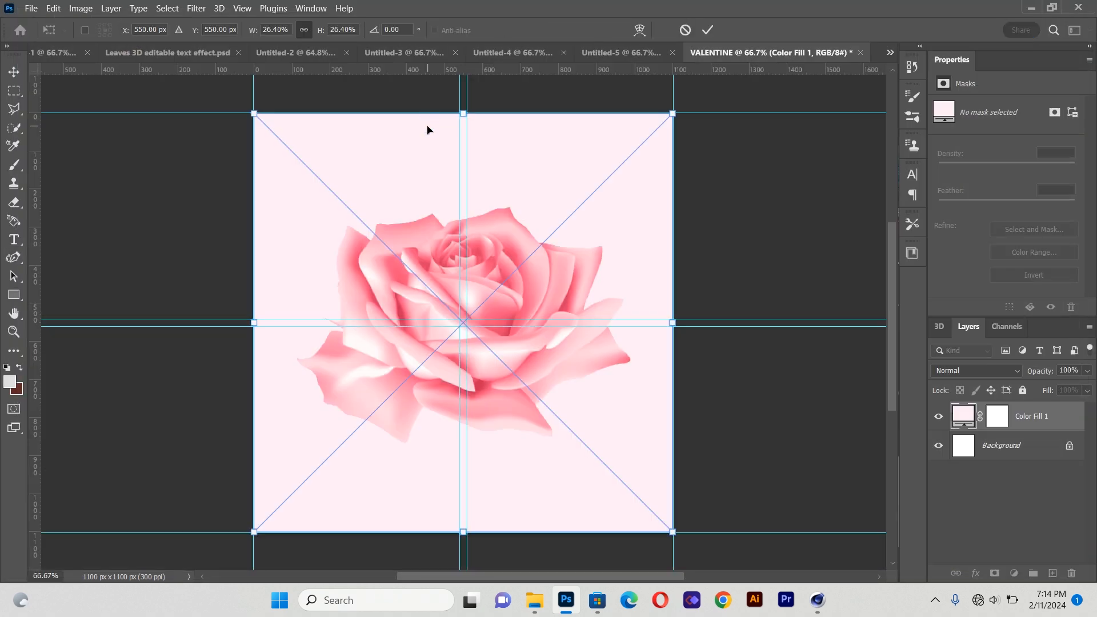
Enlarge the rose to about 1310 x 929 px and position it over the canvas's upper half
drag(521, 348, 382, 246)
drag(558, 243, 768, 246)
drag(558, 269, 556, 236)
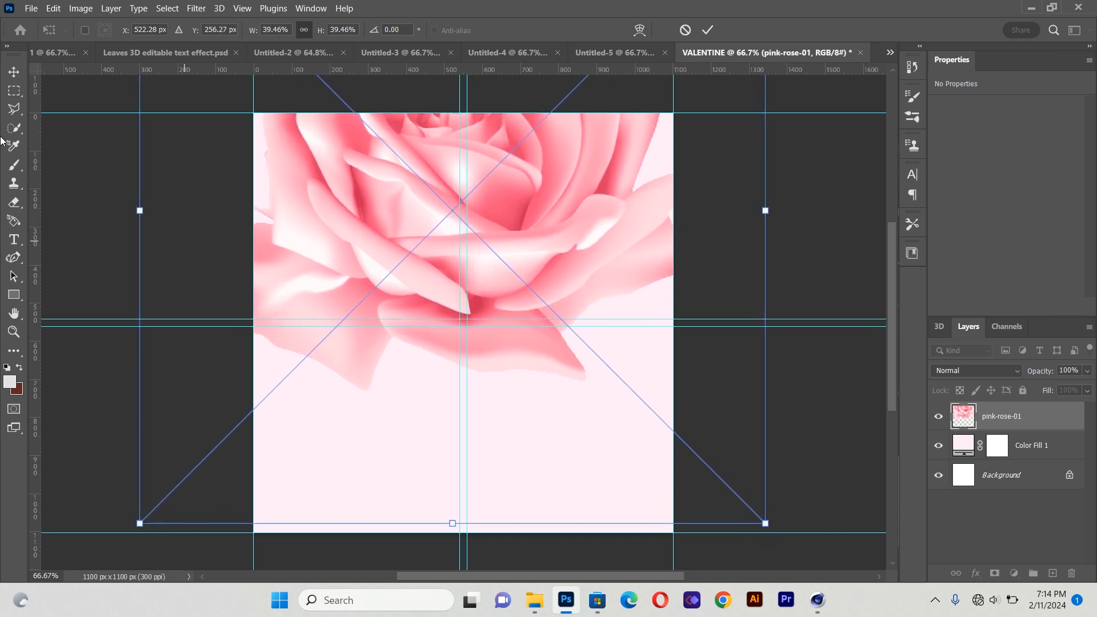
click(11, 71)
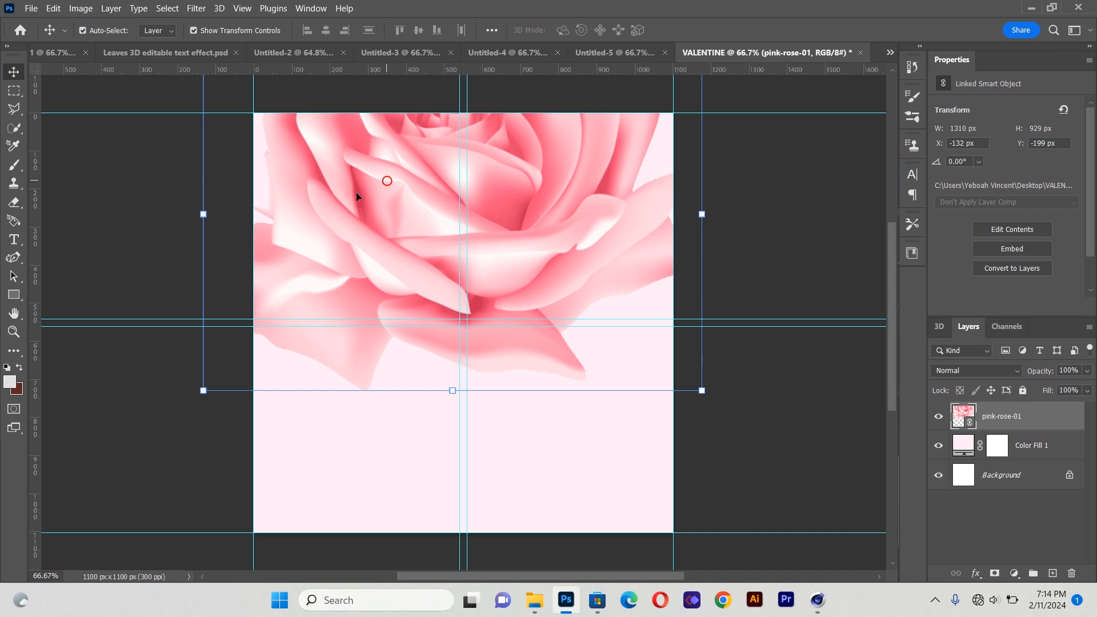
Apply a Gaussian Blur with a radius of 23.5 pixels to the rose layer
click(196, 9)
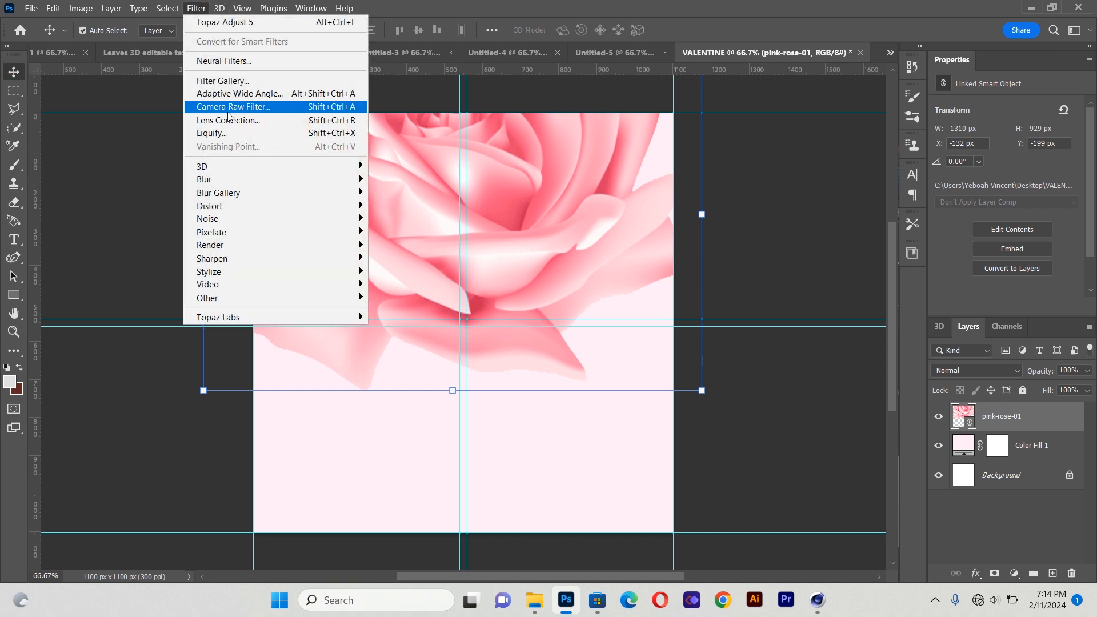
mouse_move(233, 182)
click(404, 232)
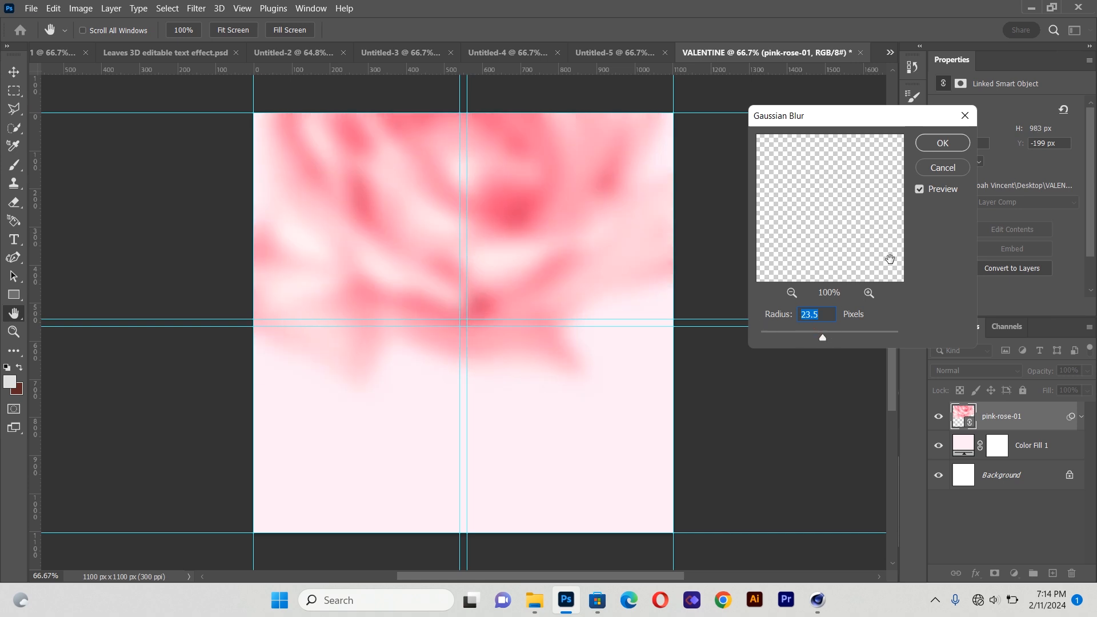
click(943, 143)
Move the blurred rose slightly down and to the left on the canvas
mouse_move(521, 165)
mouse_down()
mouse_move(527, 212)
mouse_move(525, 184)
mouse_up()
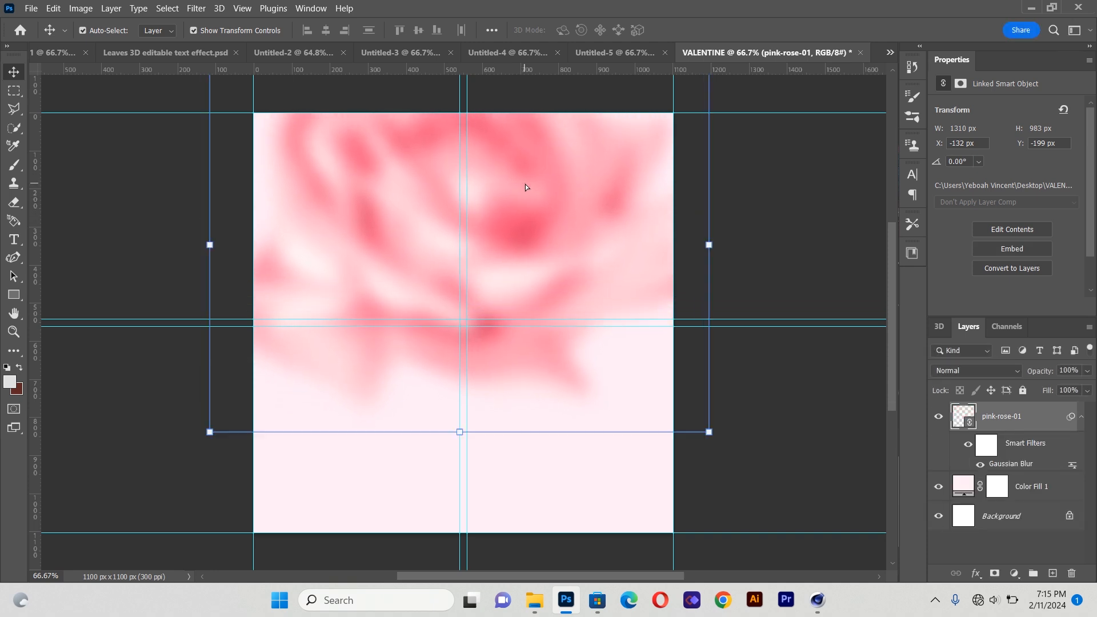
drag(403, 237, 366, 233)
click(64, 221)
click(850, 391)
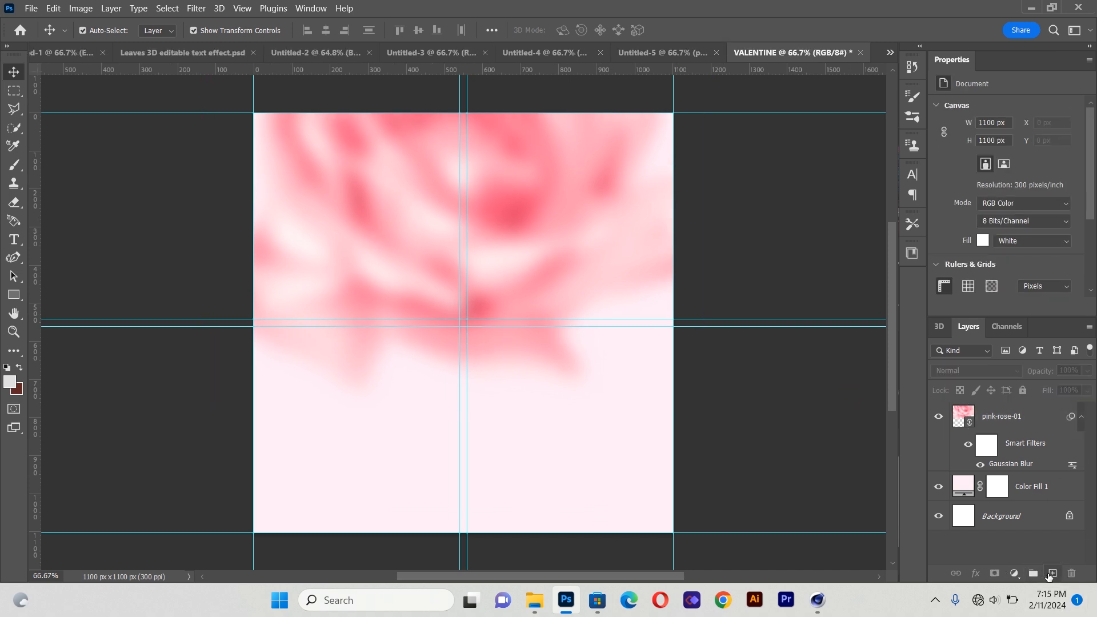
On a new layer, paint a white soft spot at the canvas centre with a 1000 px, 0% hardness brush
click(1052, 574)
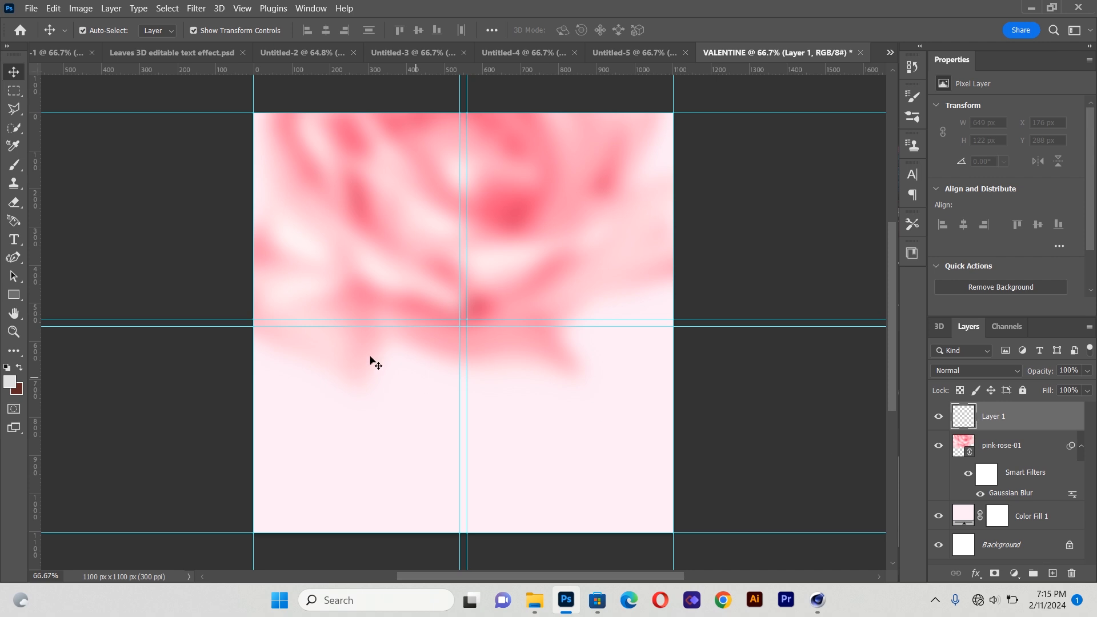
click(14, 166)
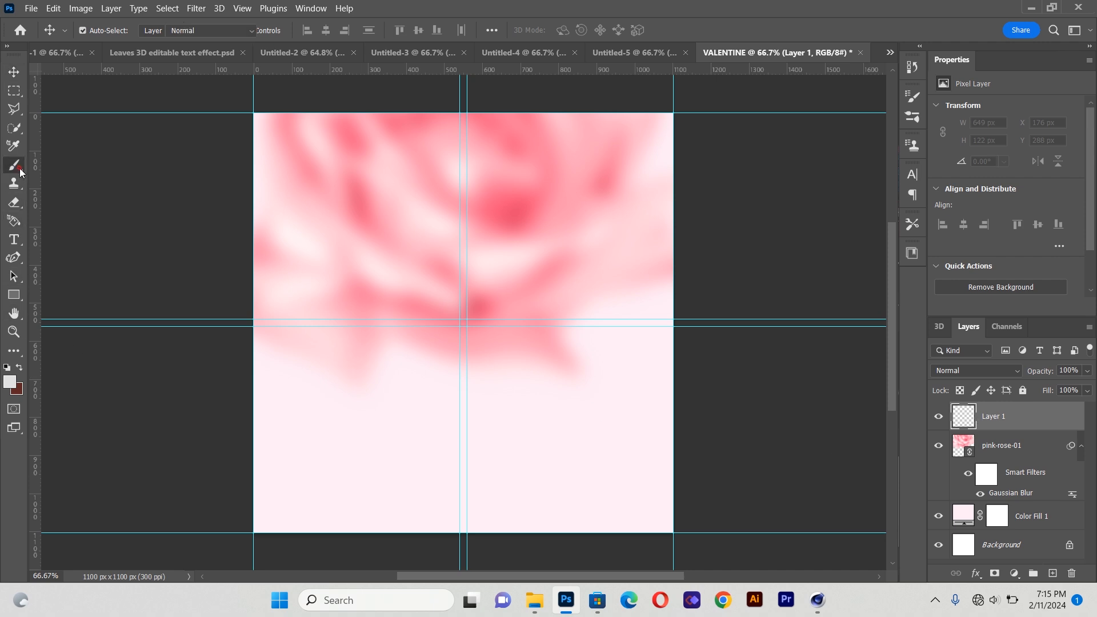
click(104, 32)
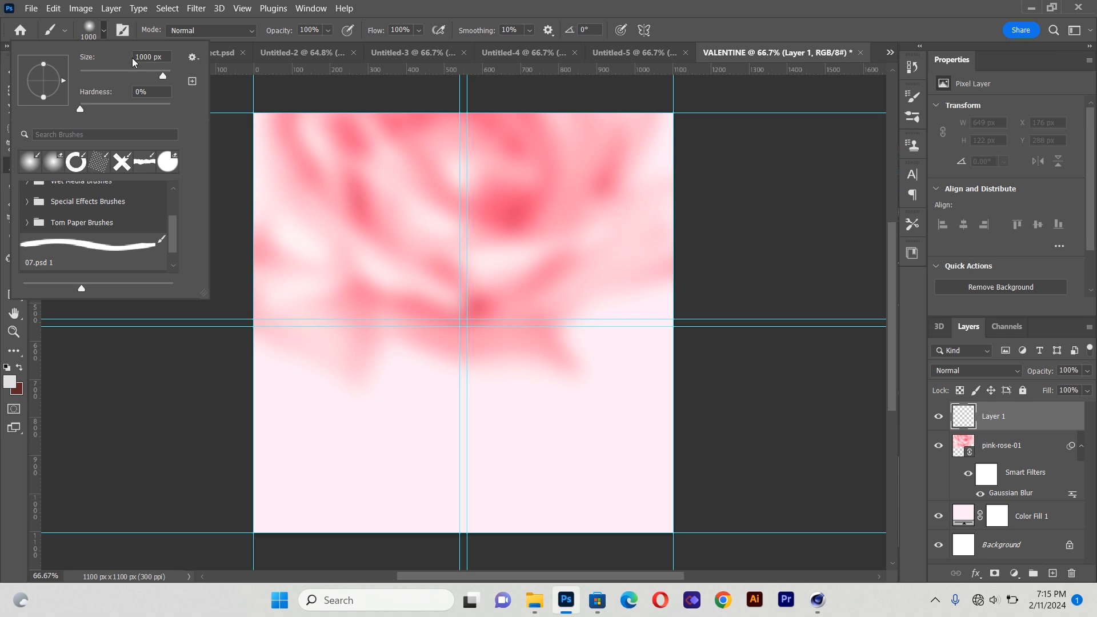
click(80, 110)
click(9, 383)
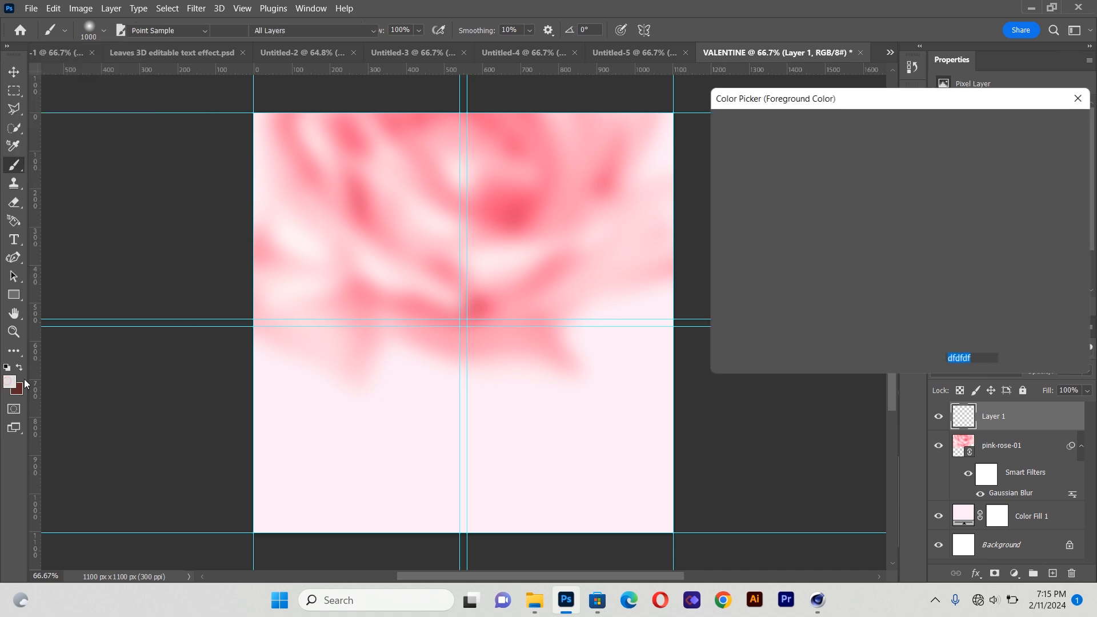
click(719, 136)
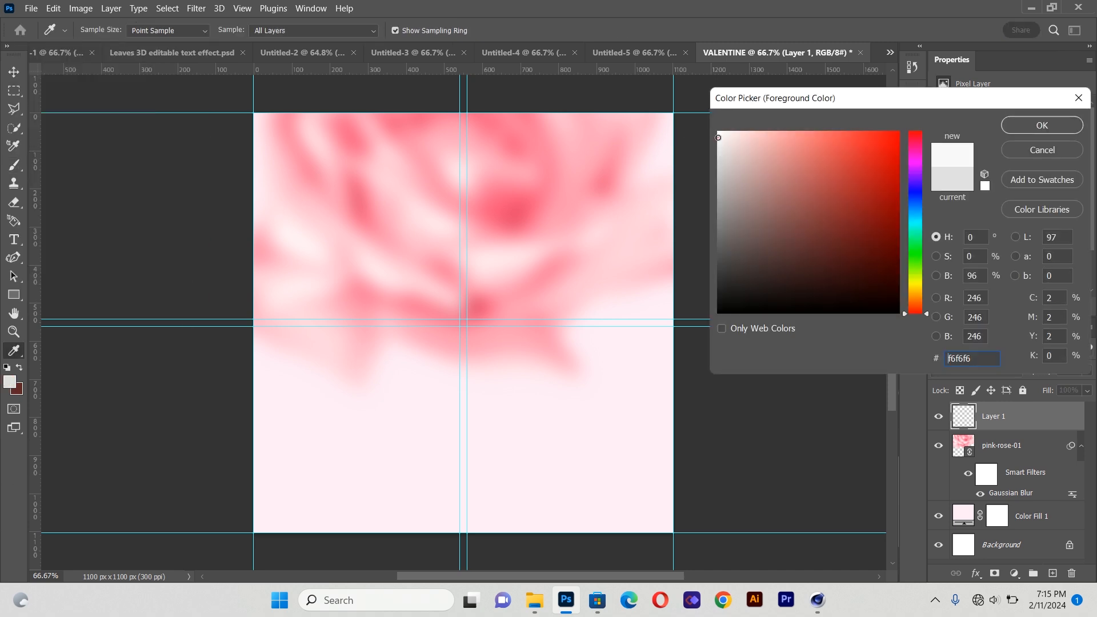
click(1042, 125)
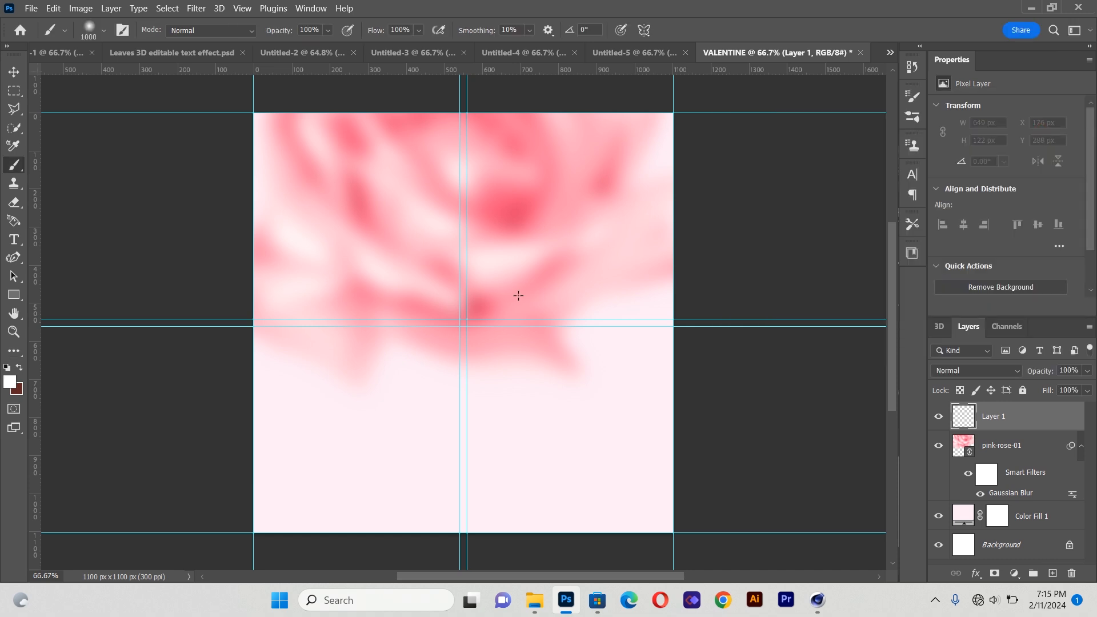
key(b)
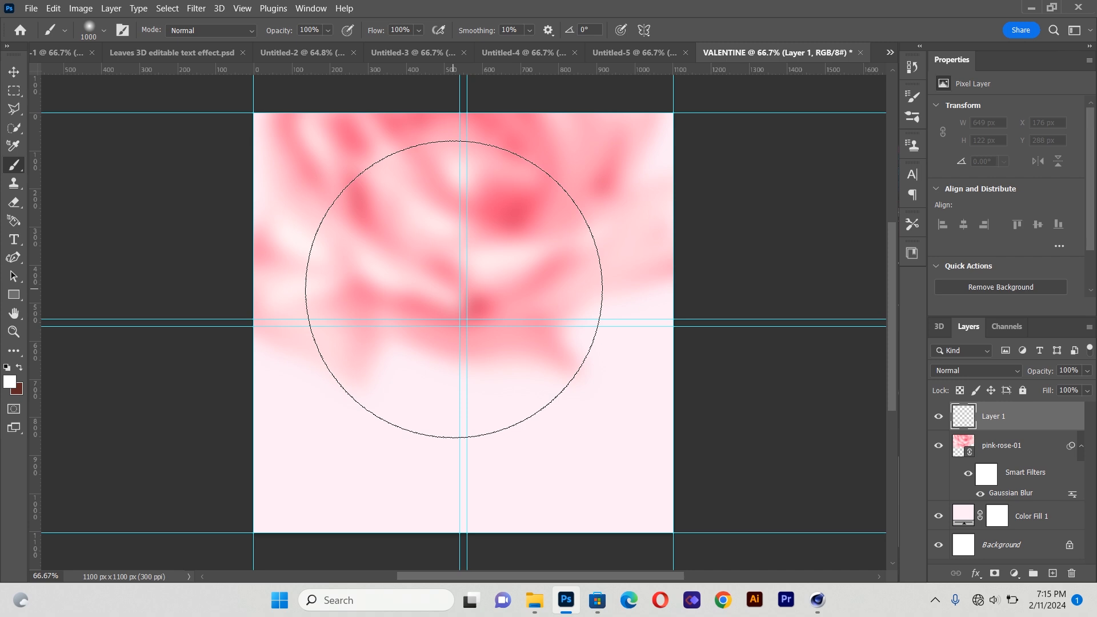
click(453, 290)
click(453, 289)
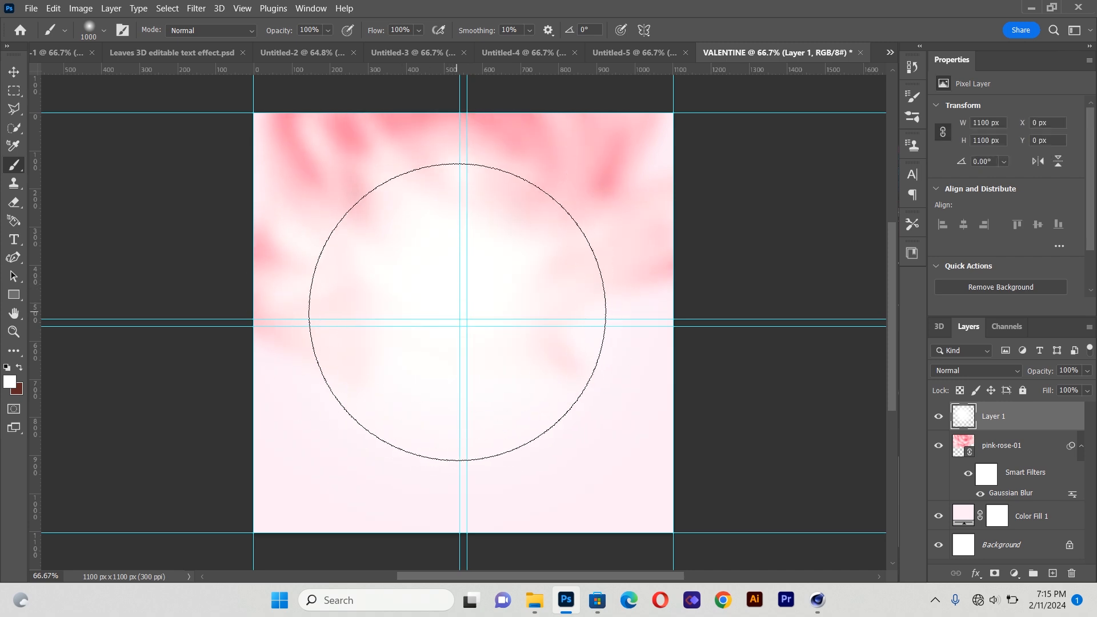
Place the Pngtree Valentine hearts image as a linked object, scaled to about 12% and positioned at the canvas's upper left
click(14, 71)
click(106, 247)
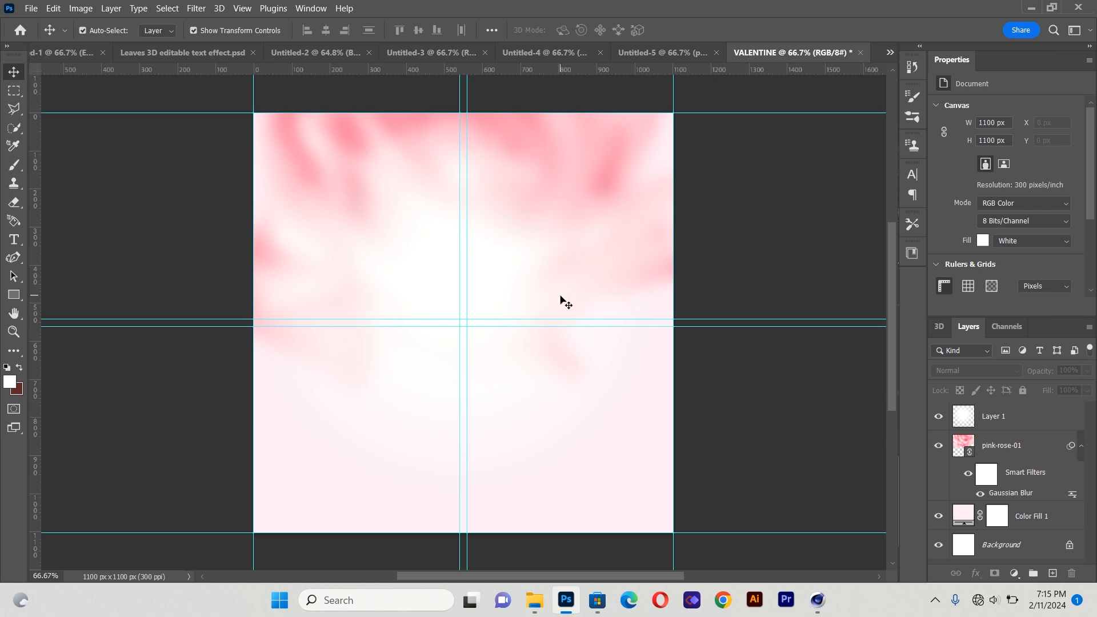
click(33, 9)
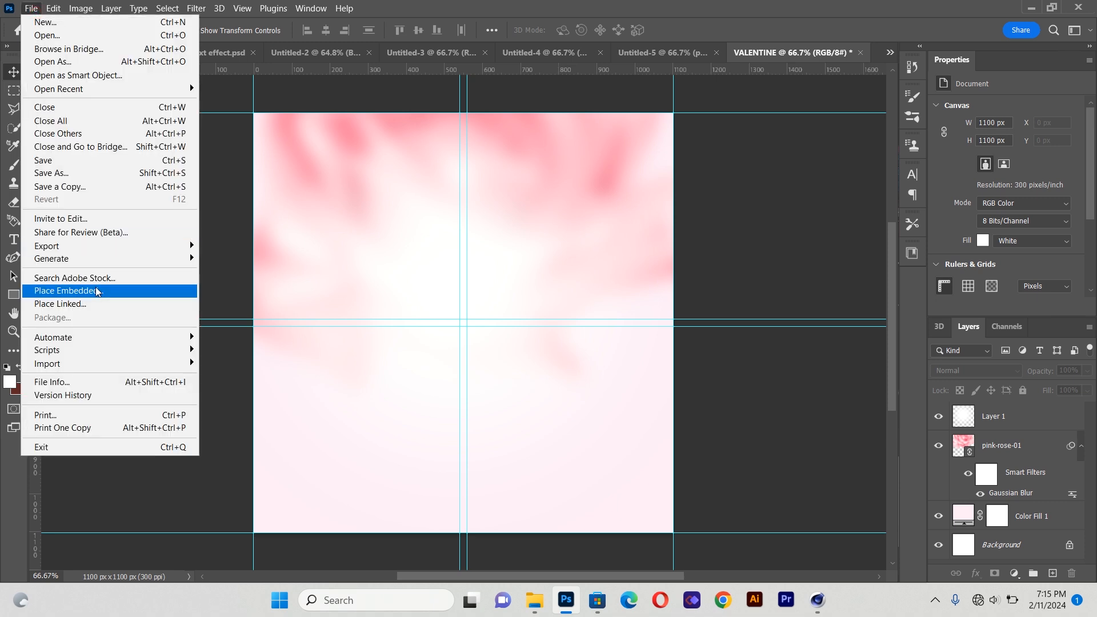
click(93, 305)
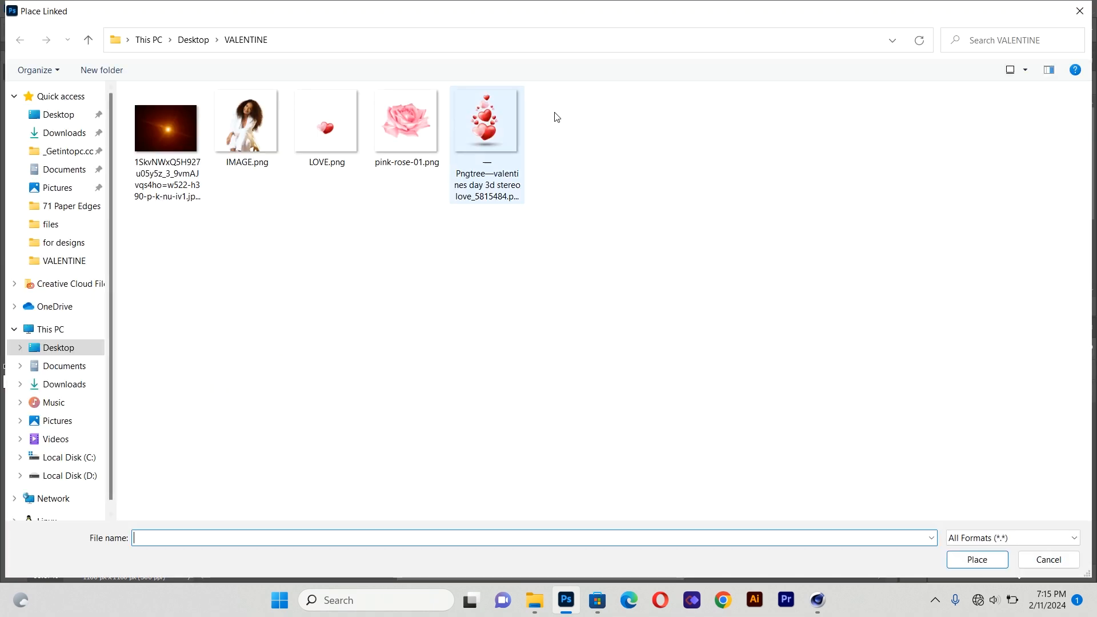
double_click(499, 112)
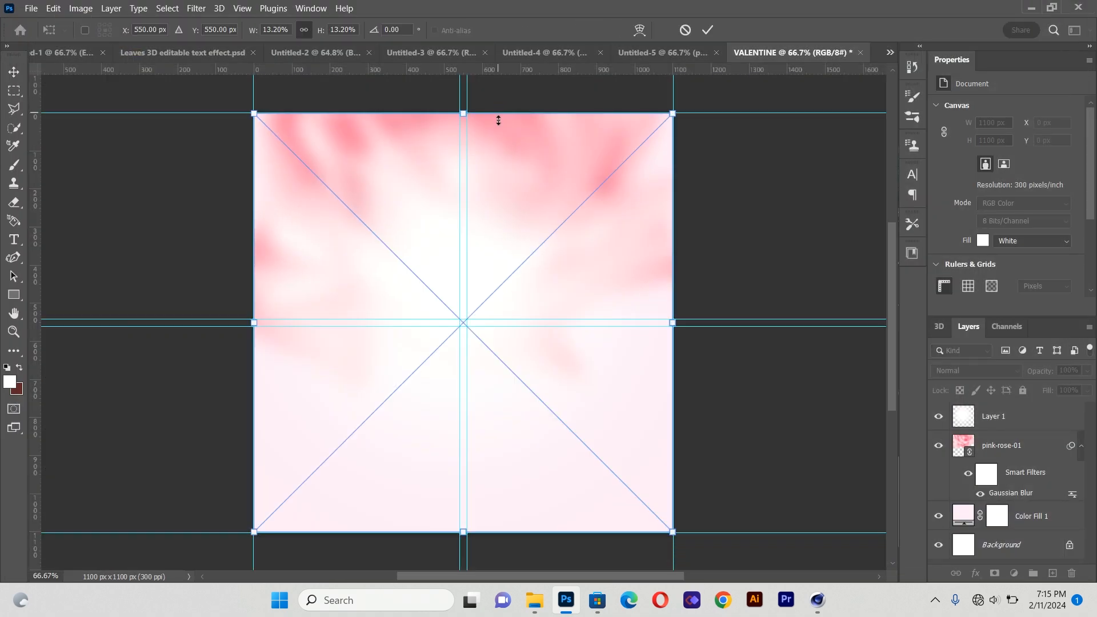
drag(474, 265, 347, 190)
drag(550, 455, 527, 410)
drag(326, 271, 327, 258)
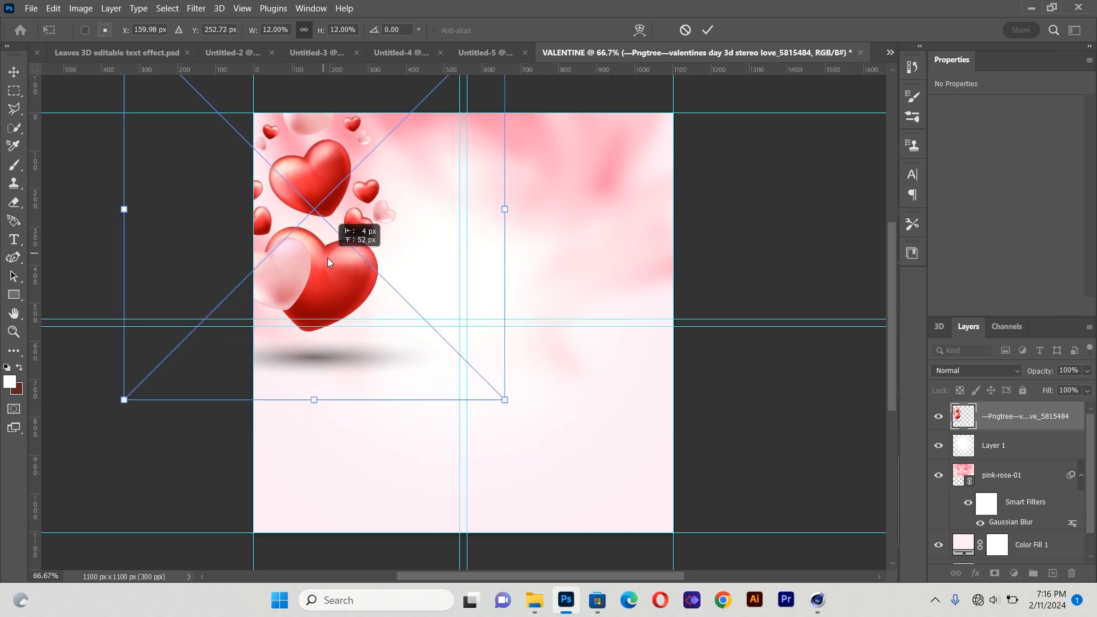
click(13, 73)
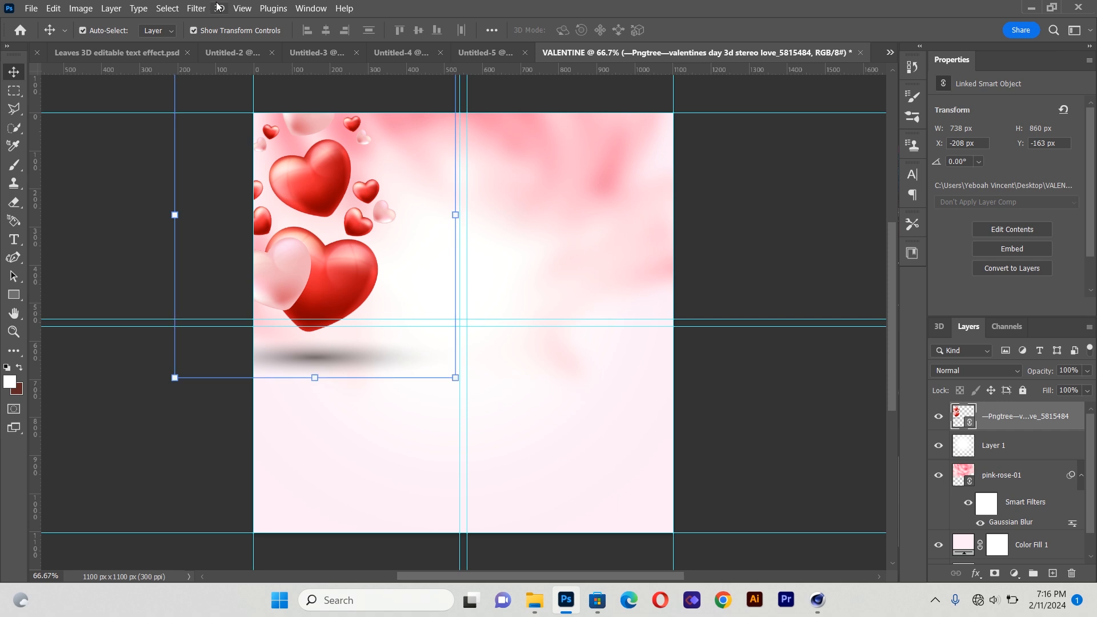
Apply a Gaussian Blur with a radius of 10 pixels to the hearts layer and nudge it slightly up
click(196, 8)
click(211, 23)
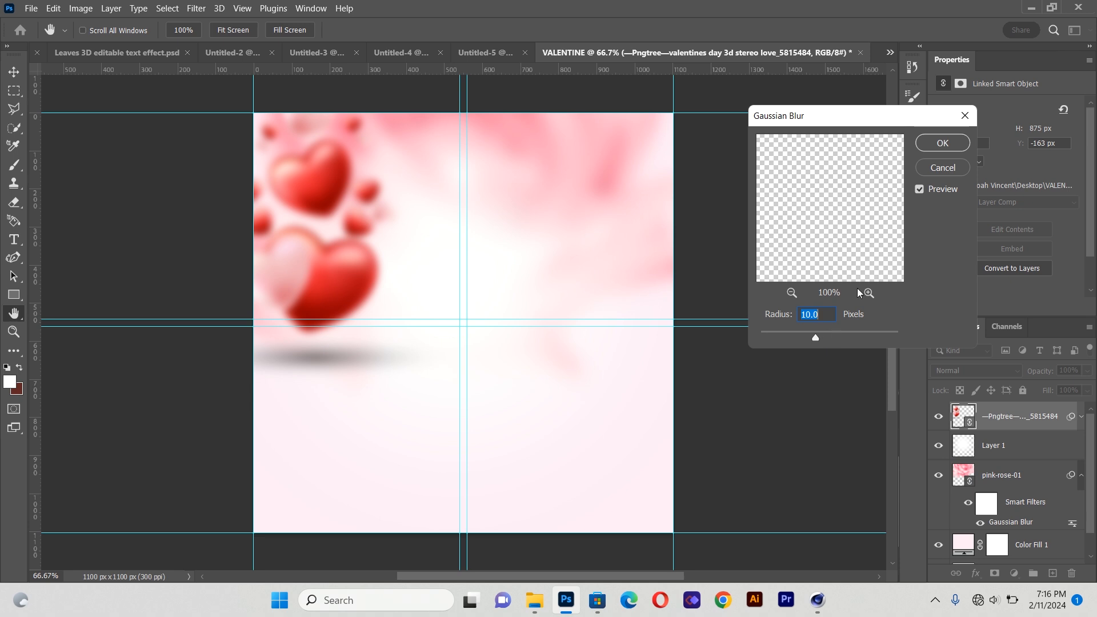
click(940, 146)
drag(339, 266, 335, 248)
click(79, 222)
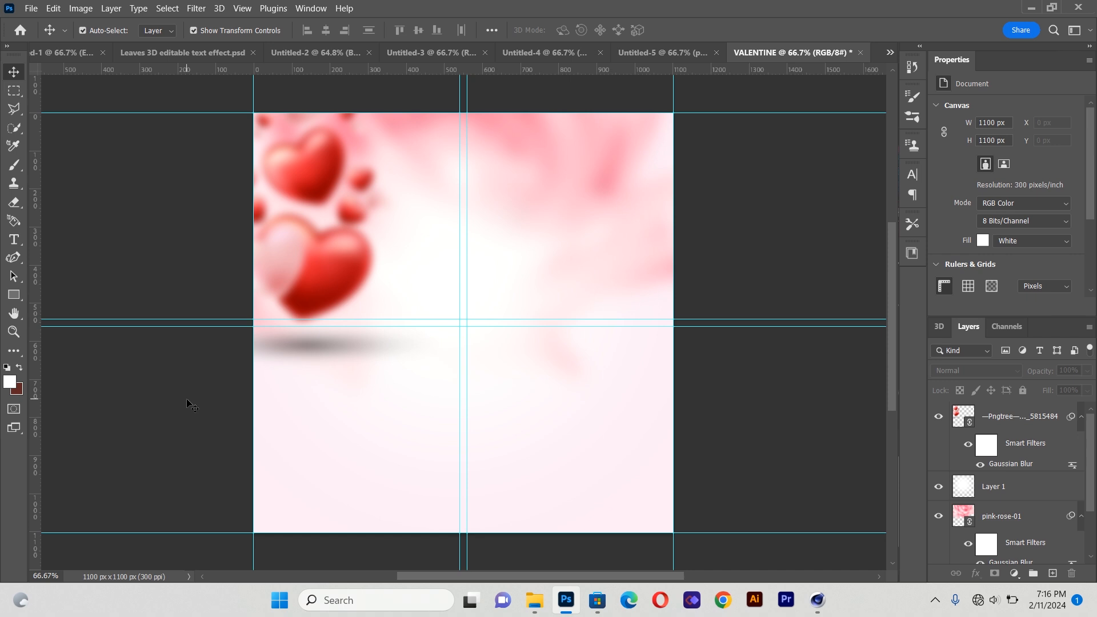
Draw a centred text box and type Love in a red colour sampled from the hearts
click(17, 244)
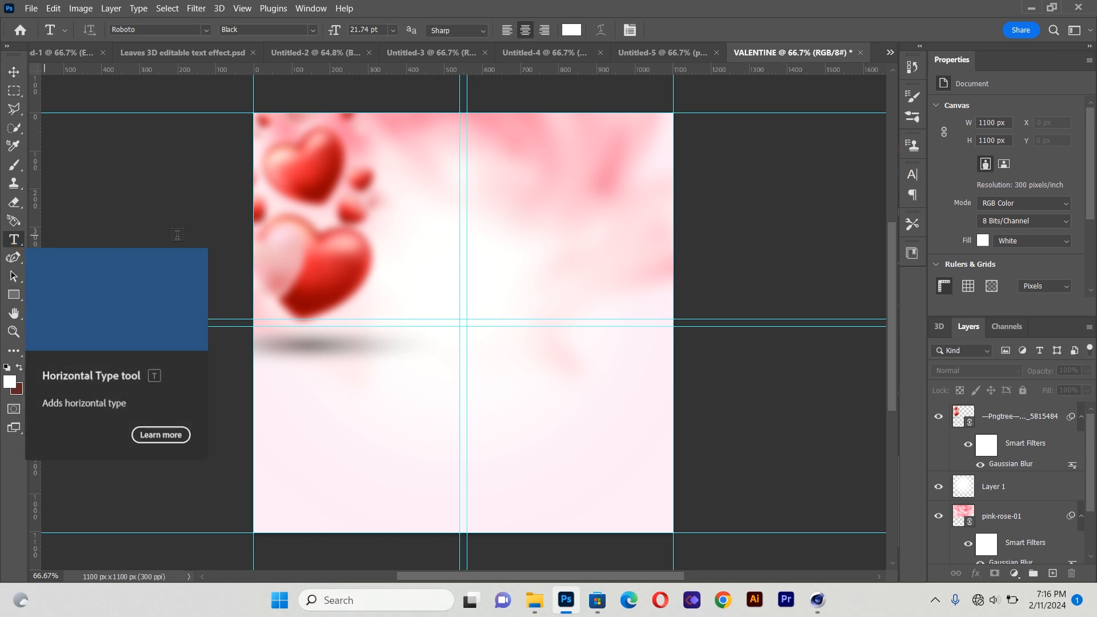
drag(296, 234, 630, 435)
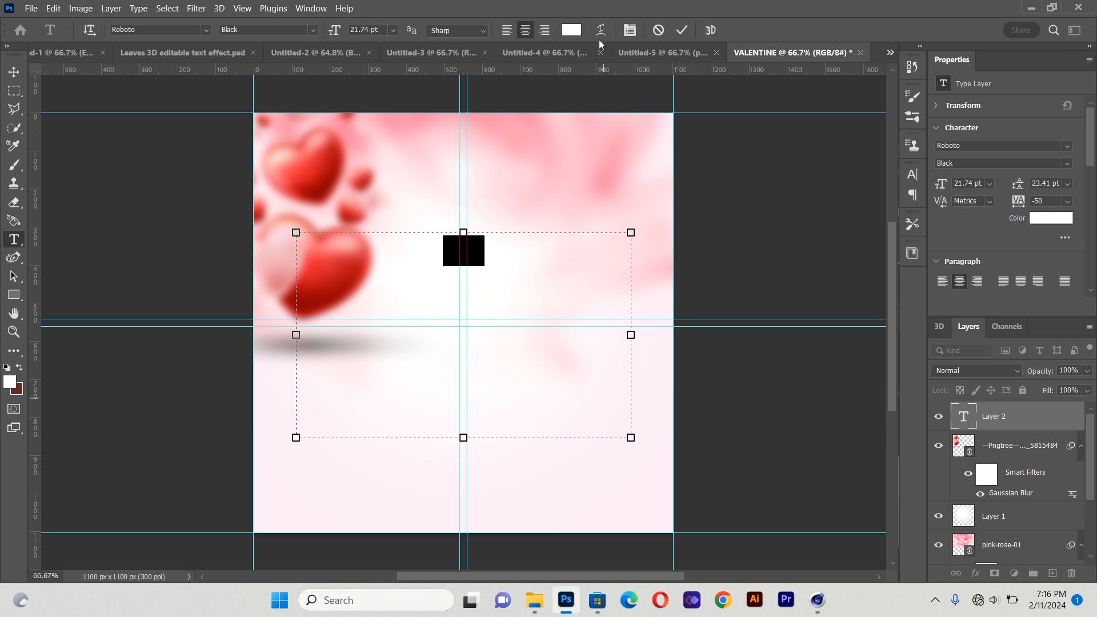
click(572, 30)
click(356, 259)
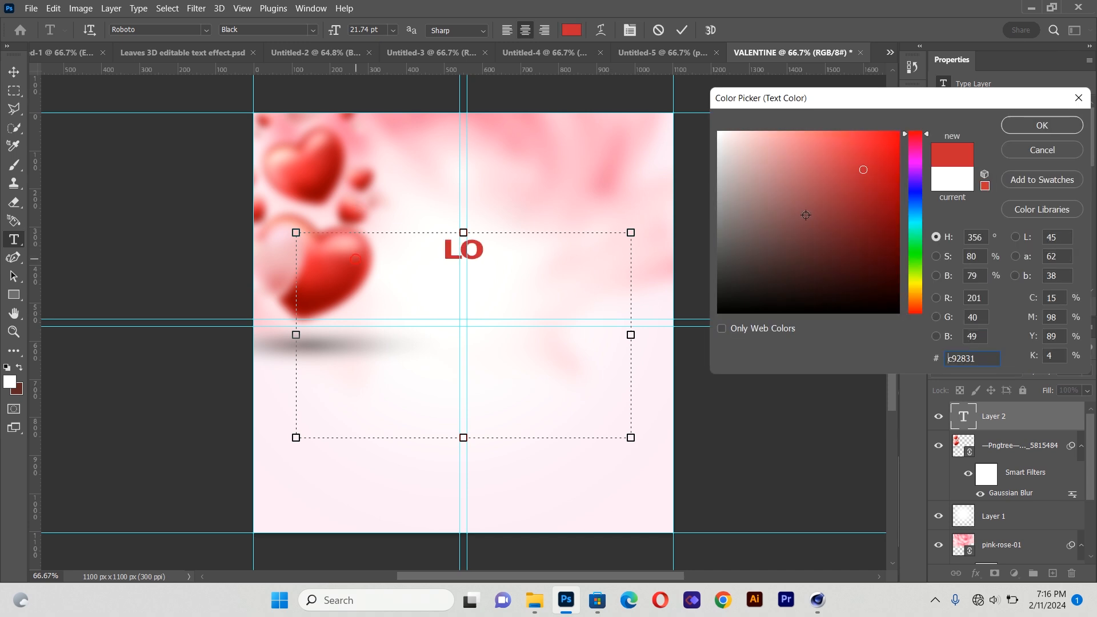
click(1040, 126)
click(517, 268)
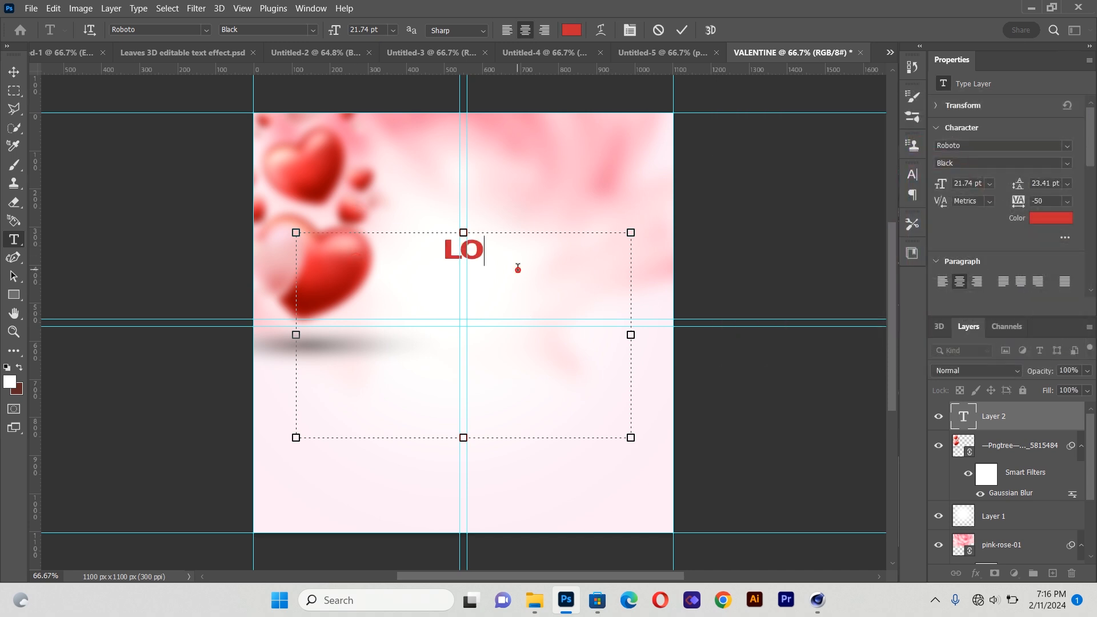
key(BackSpace)
key(BackSpace)
text(Love)
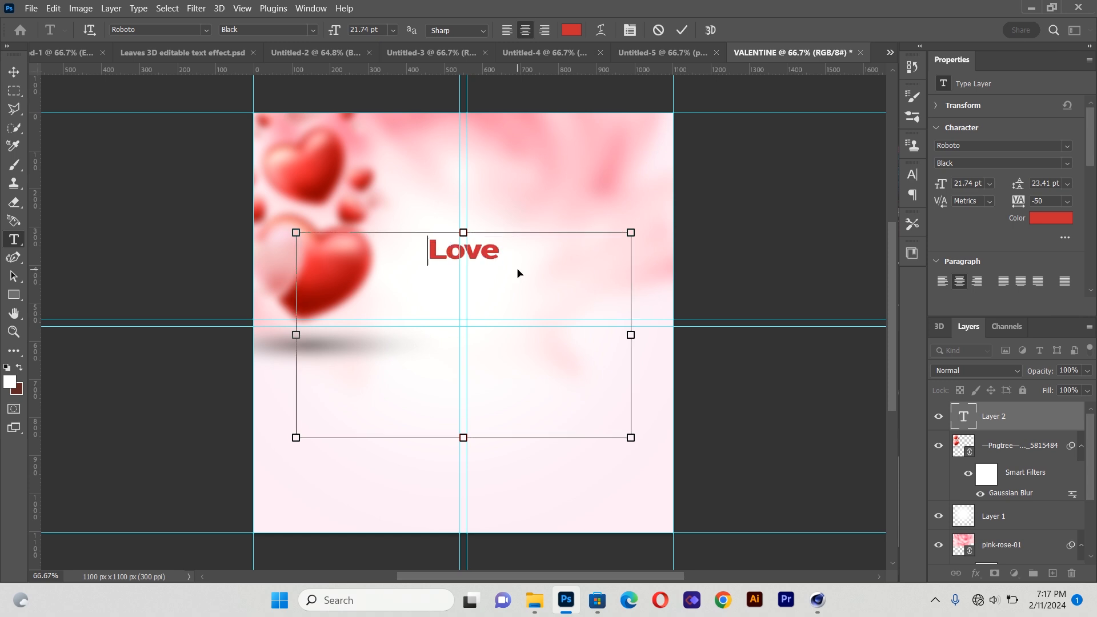
Change the Love text colour to white (#fffdfd)
key(ctrl+a)
click(573, 33)
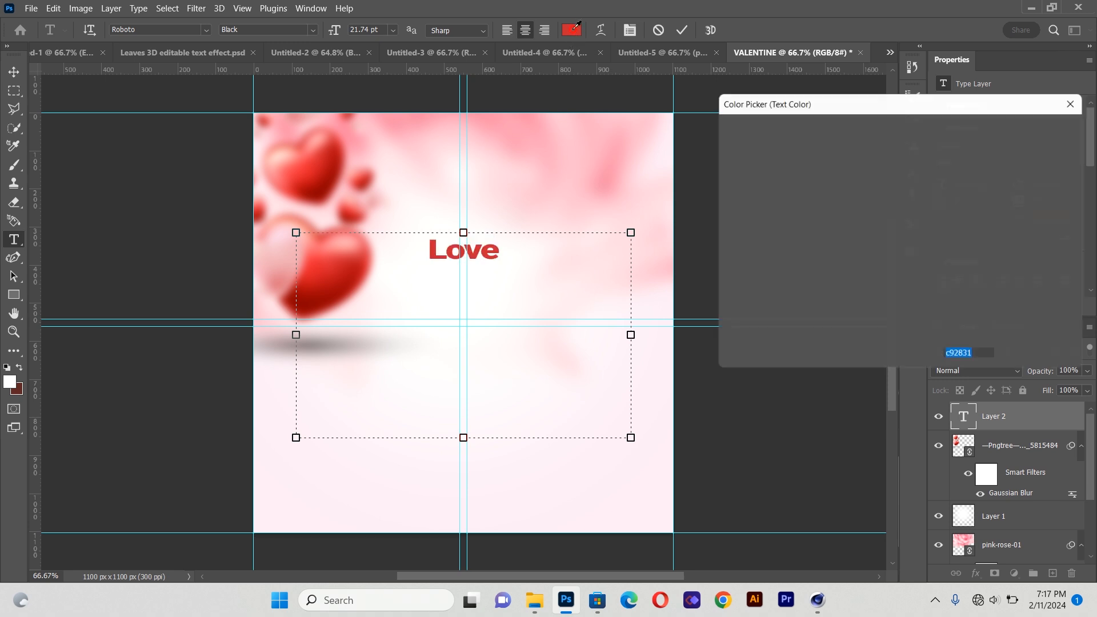
drag(724, 153, 718, 131)
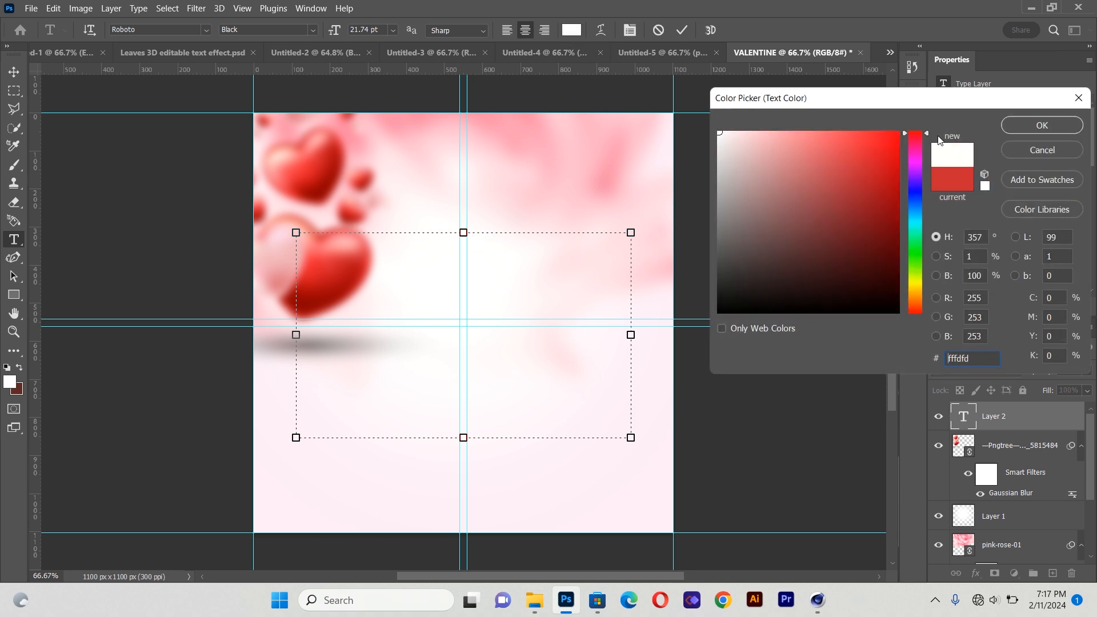
click(1037, 124)
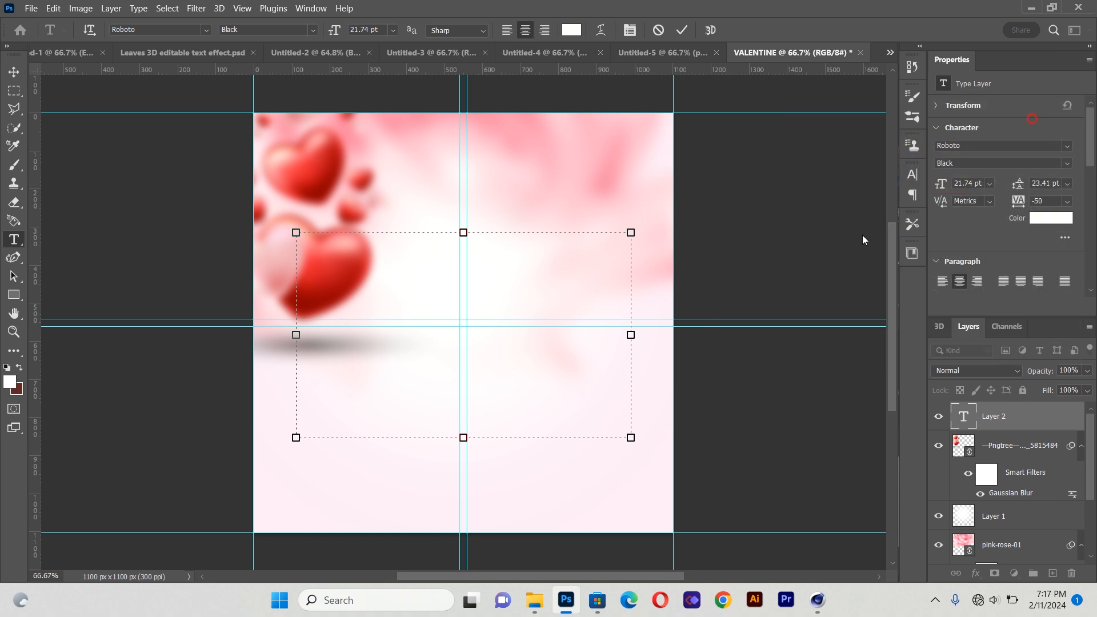
Set the Love text font to Awake the Beauty at 60 pt and commit the text
click(207, 29)
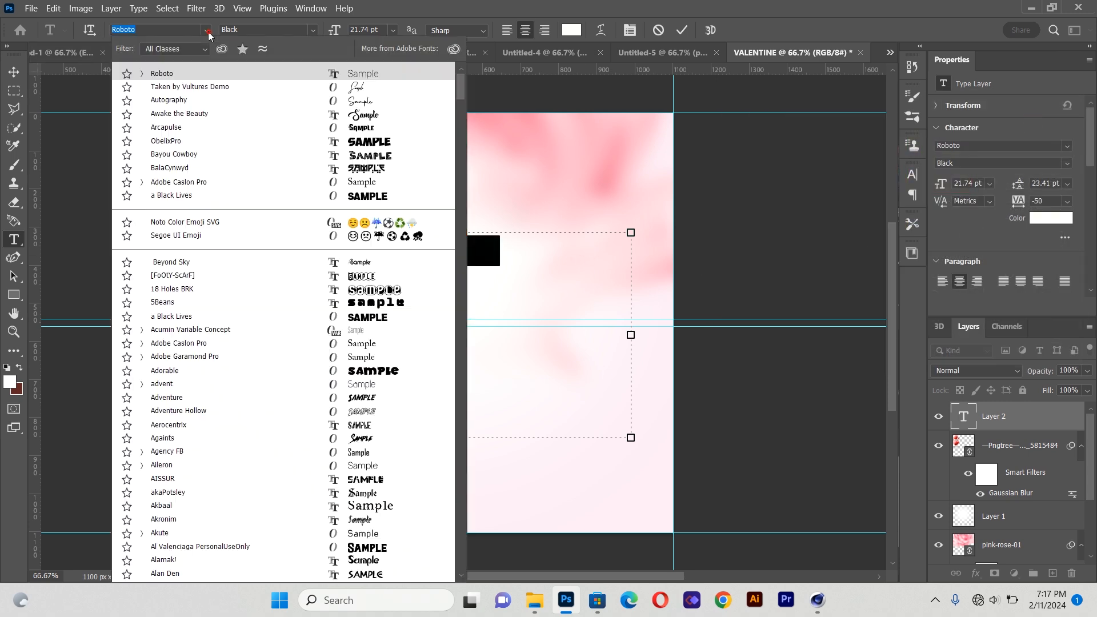
click(196, 113)
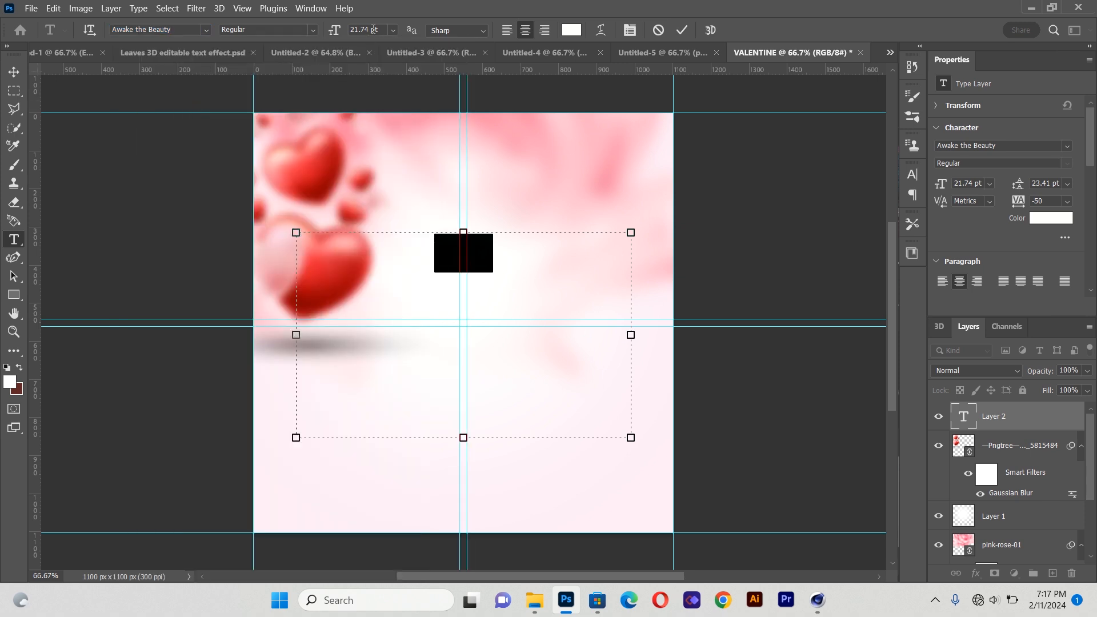
drag(369, 28, 351, 31)
text(60)
key(Return)
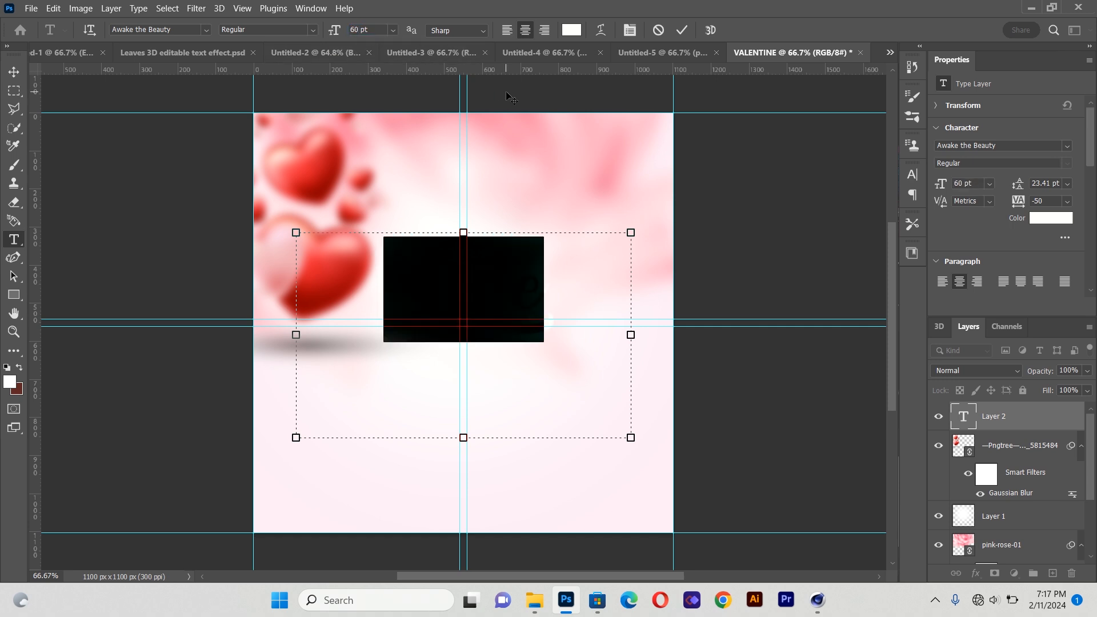
click(1015, 416)
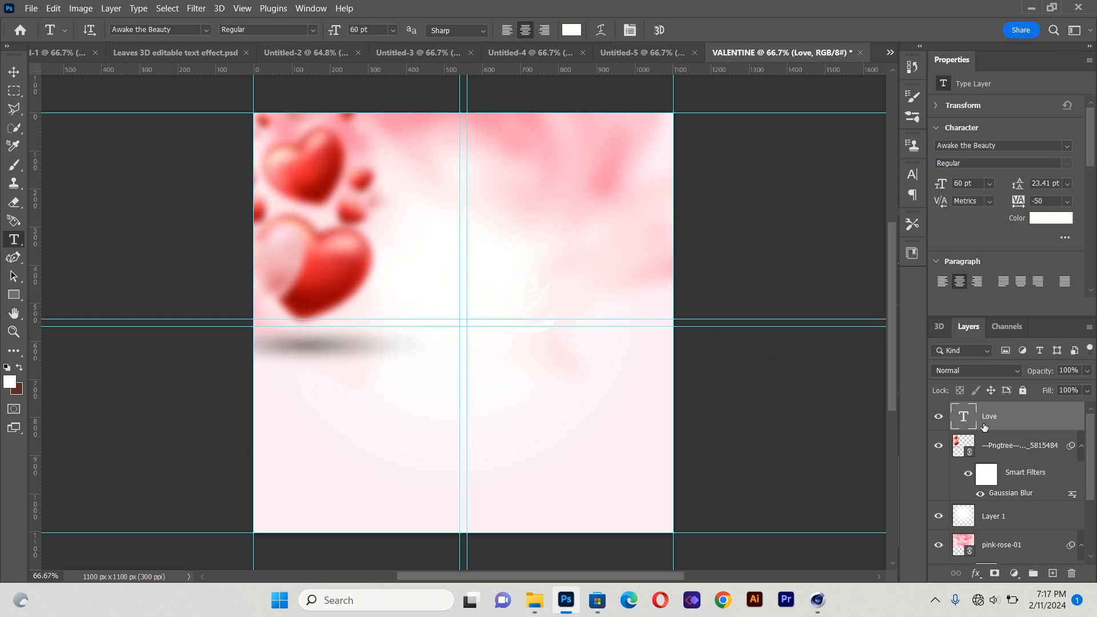
Add a 9 px outside Stroke in #d00638 and a Drop Shadow layer style to the Love text
click(13, 72)
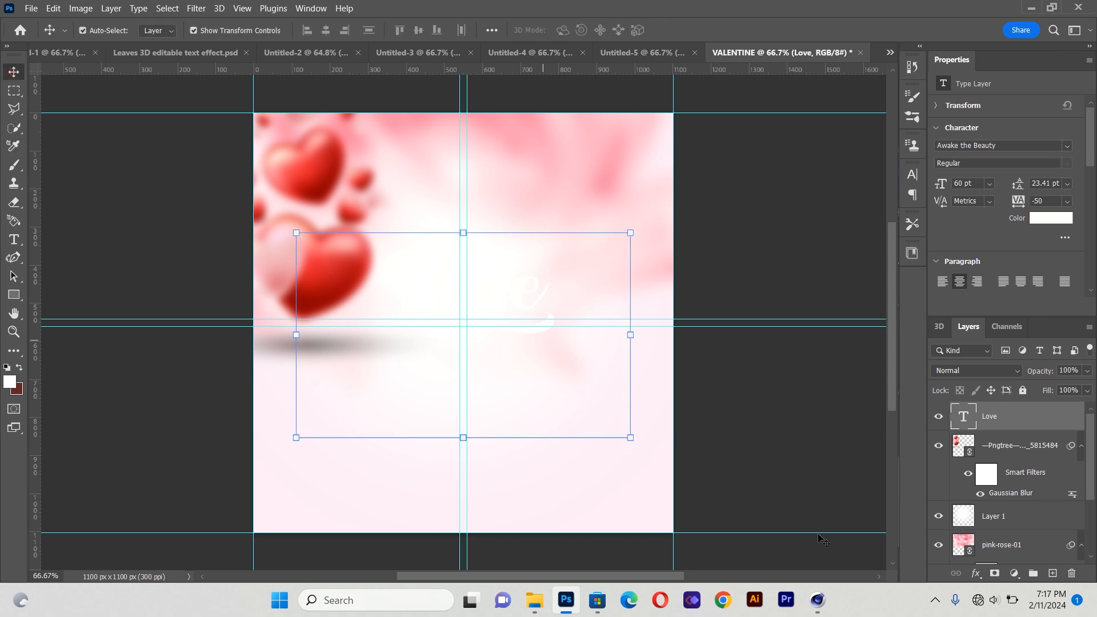
click(977, 573)
click(996, 472)
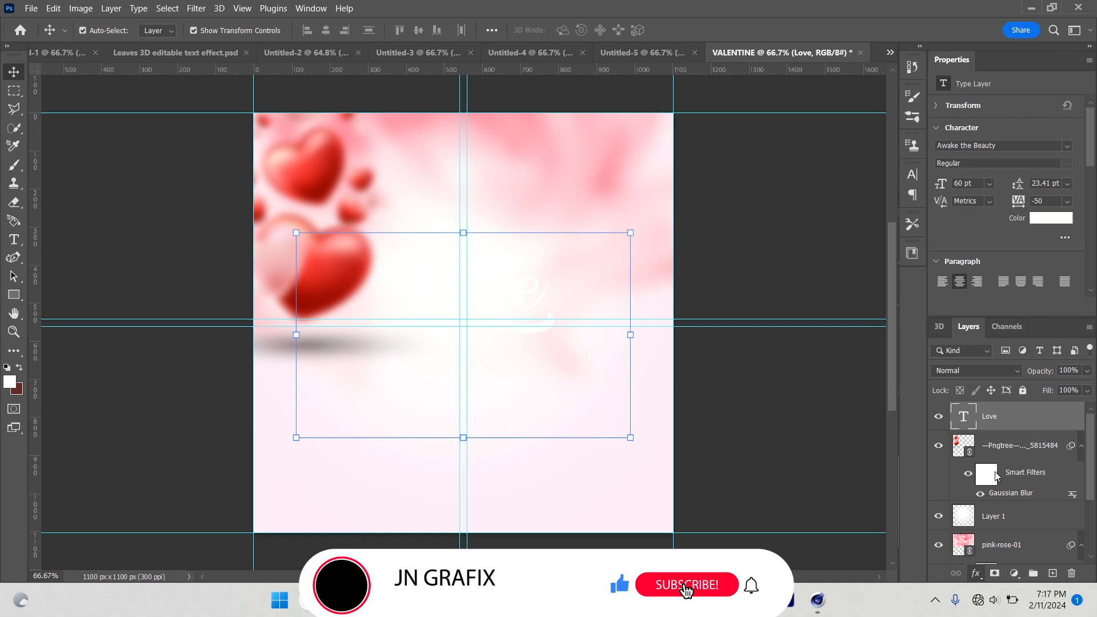
drag(746, 209, 893, 198)
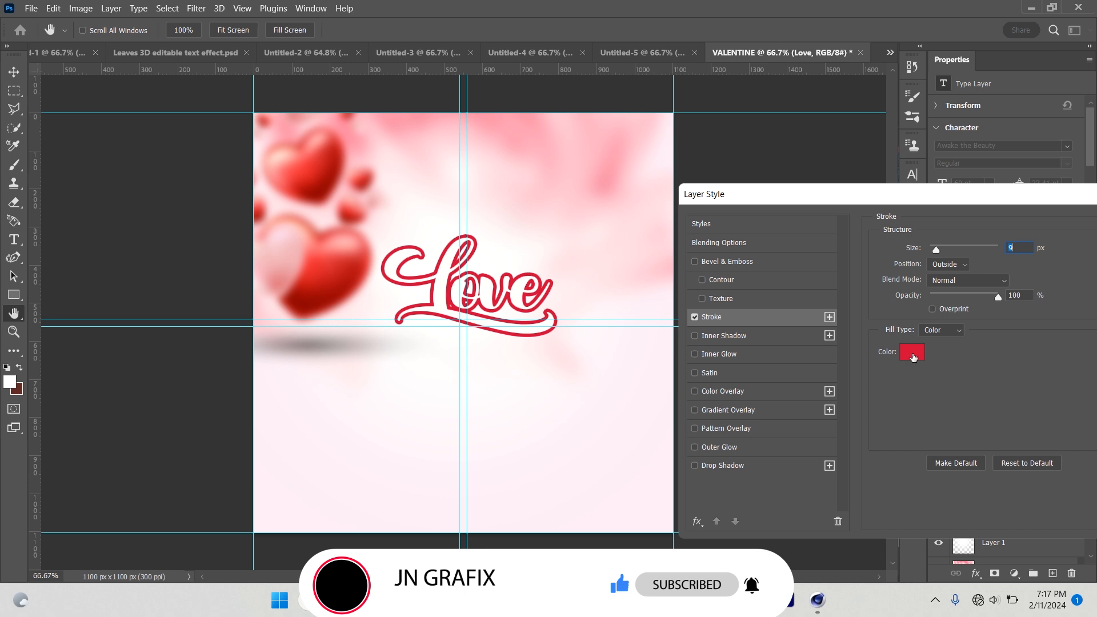
click(912, 352)
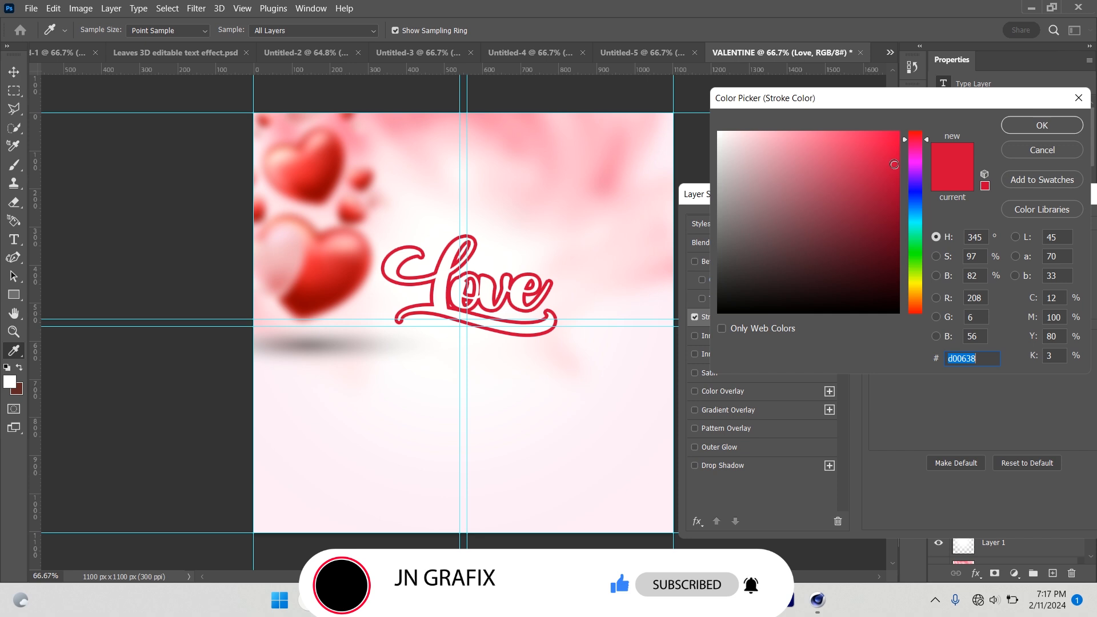
click(1041, 125)
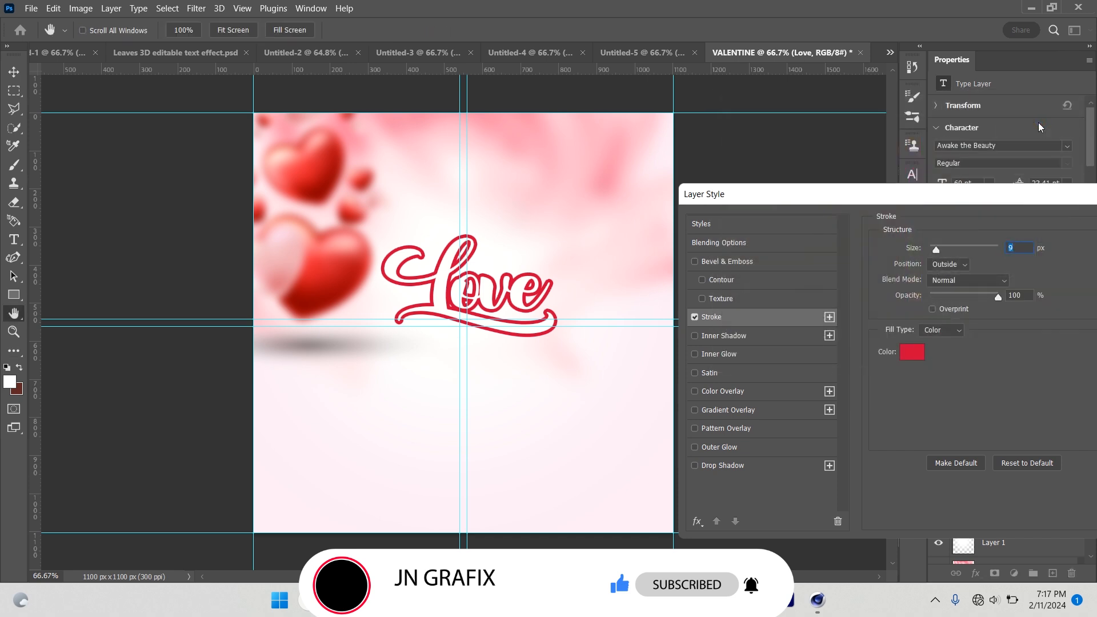
click(695, 466)
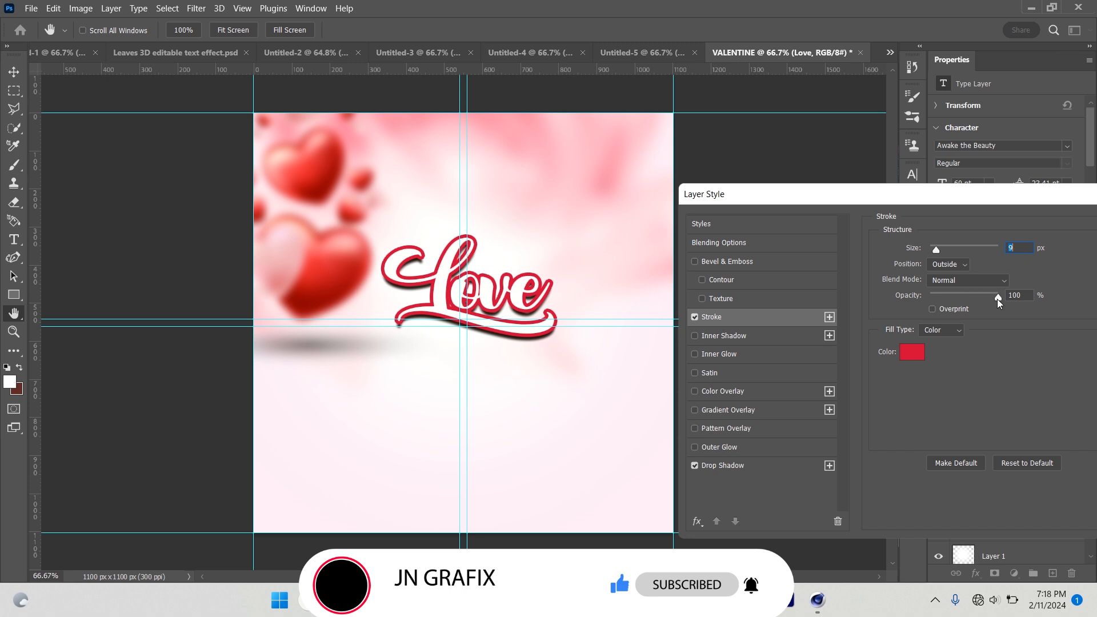
drag(978, 194, 826, 227)
click(1022, 266)
key(v)
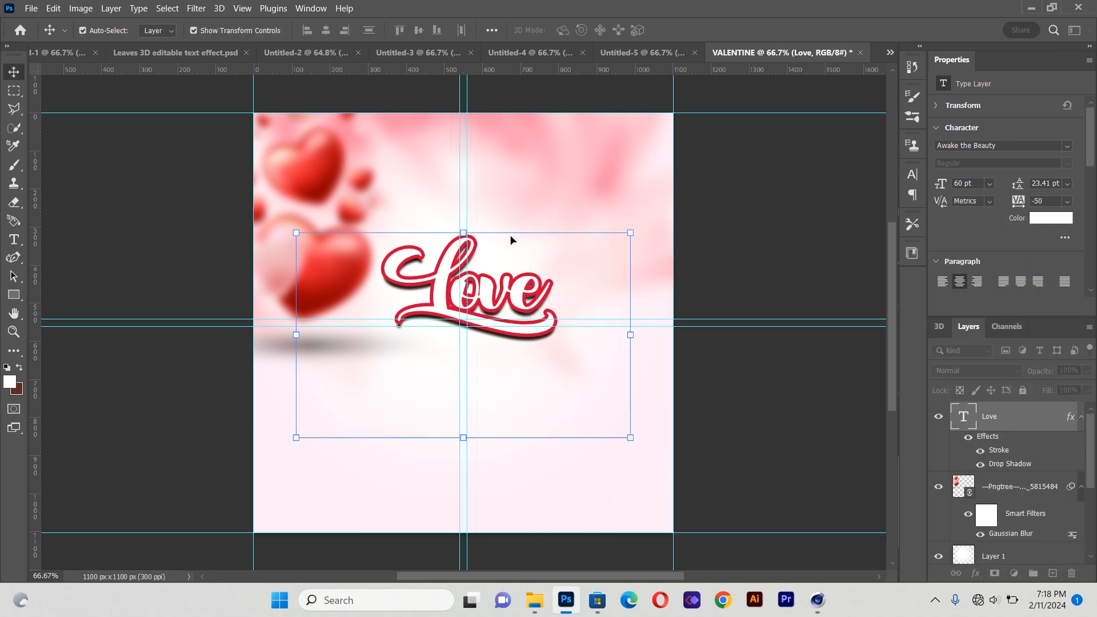
Move the Love text up and left, then drag a duplicate of it to the right
click(83, 200)
drag(428, 280, 377, 259)
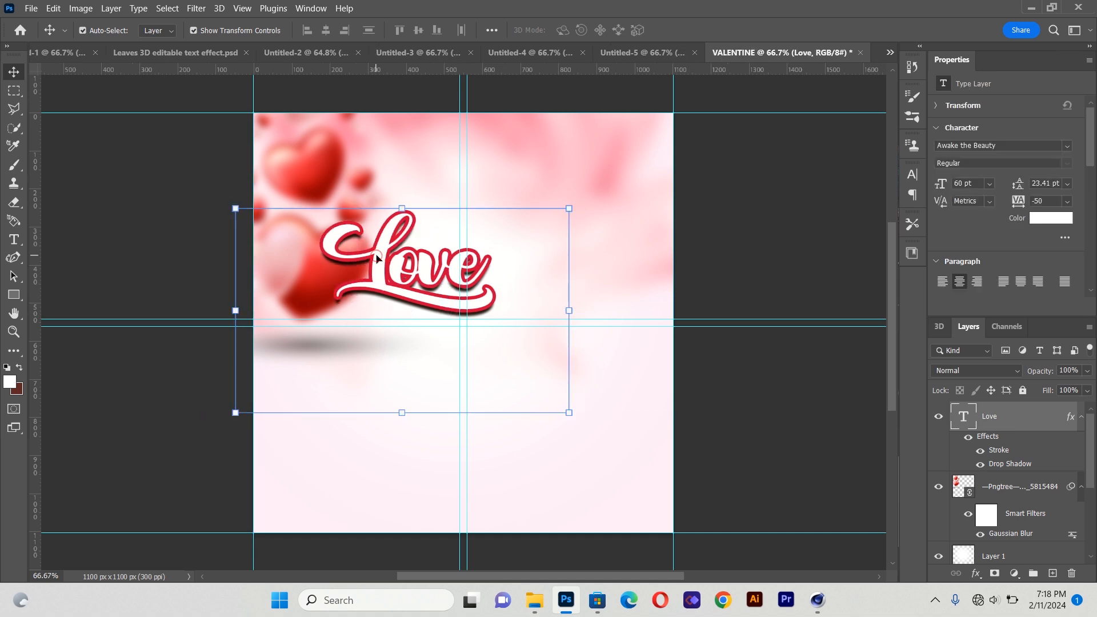
key(ctrl)
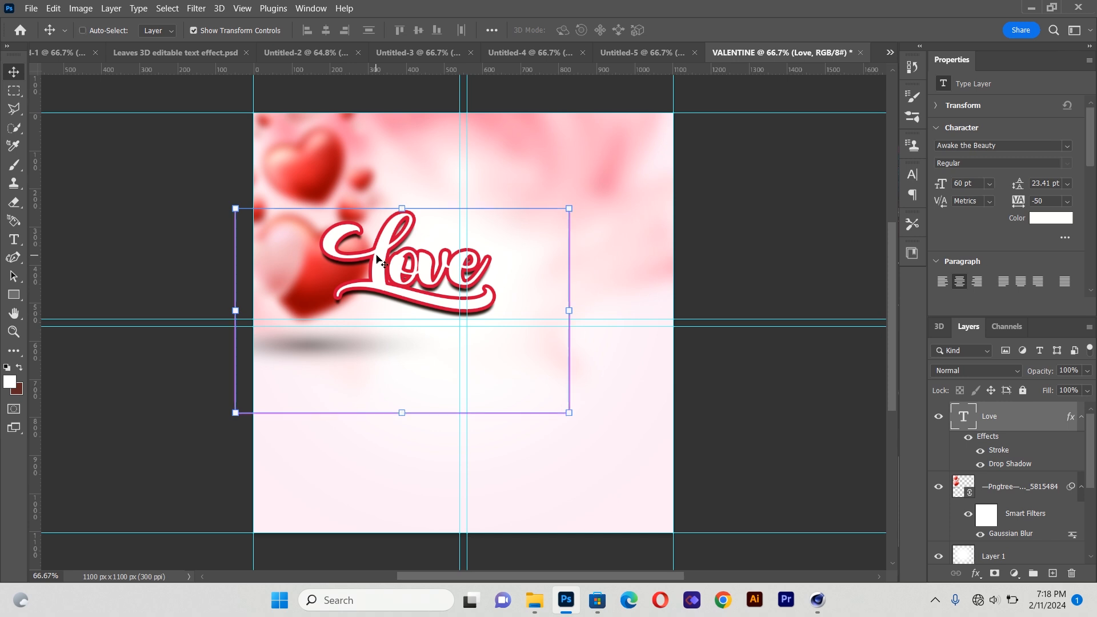
key(alt)
drag(377, 261, 529, 264)
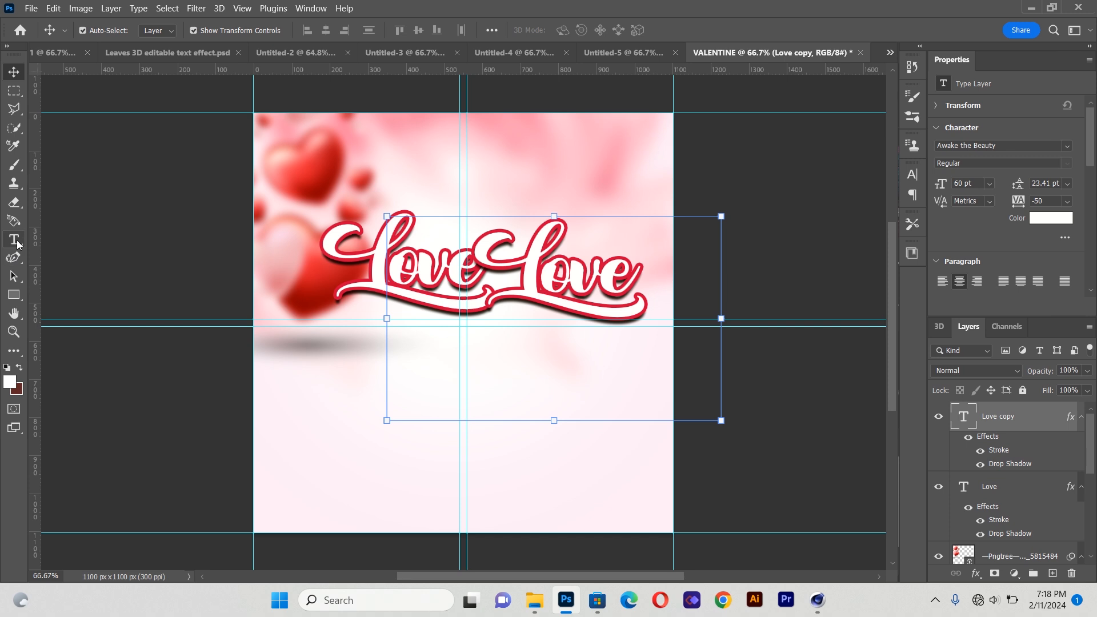
Replace the duplicated text with the word fest
click(17, 245)
drag(493, 265, 663, 310)
key(BackSpace)
text(fest)
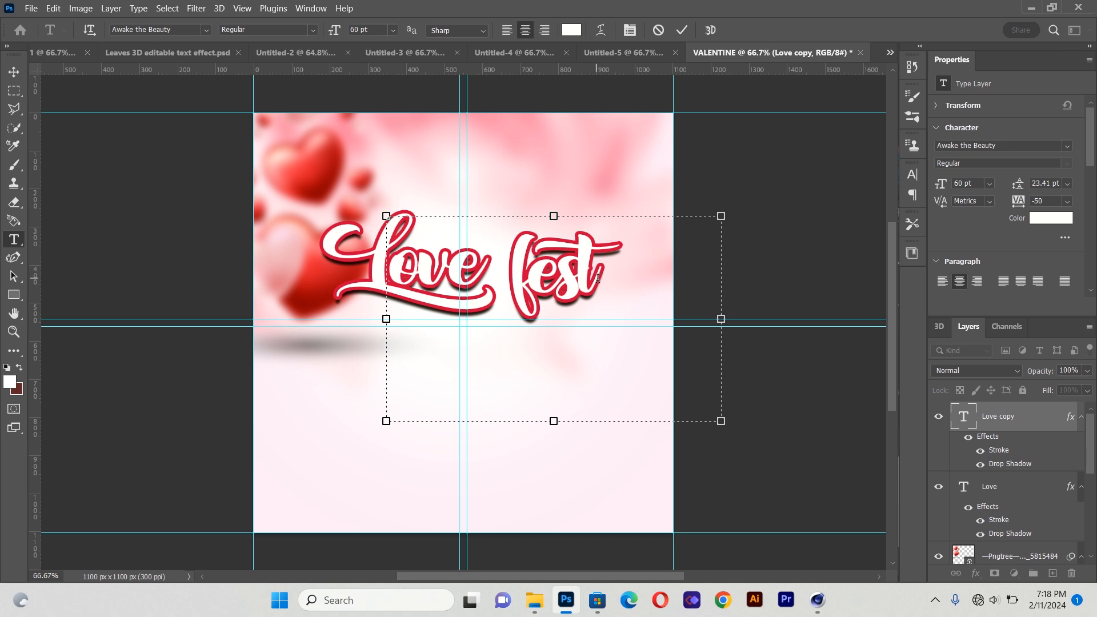
Change the font of the letter f in fest to Roboto
drag(530, 285, 512, 286)
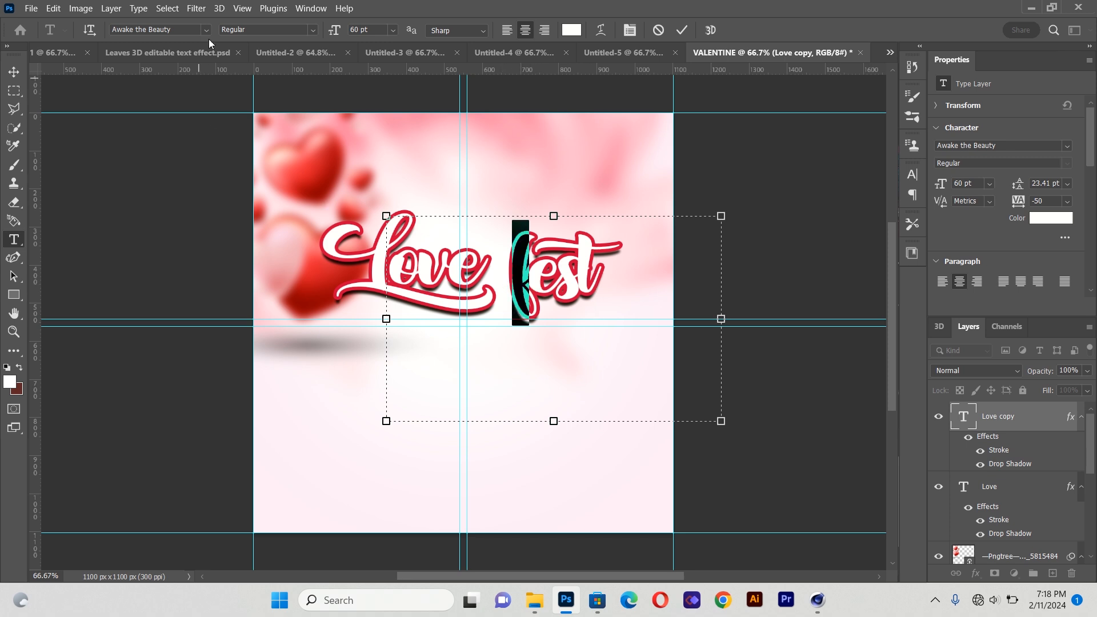
click(207, 29)
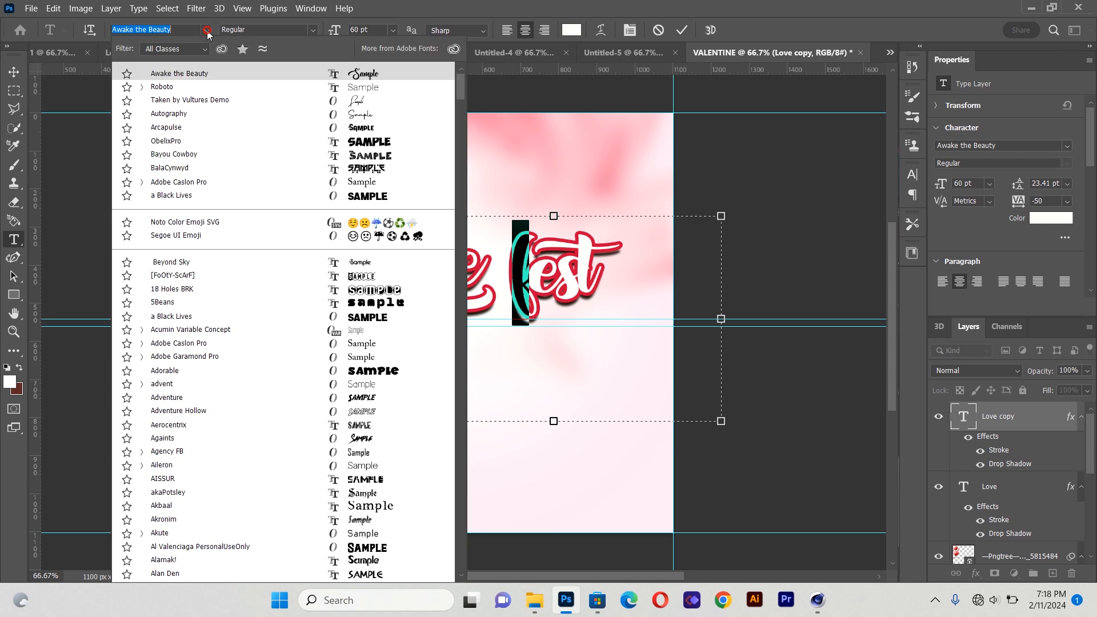
click(182, 87)
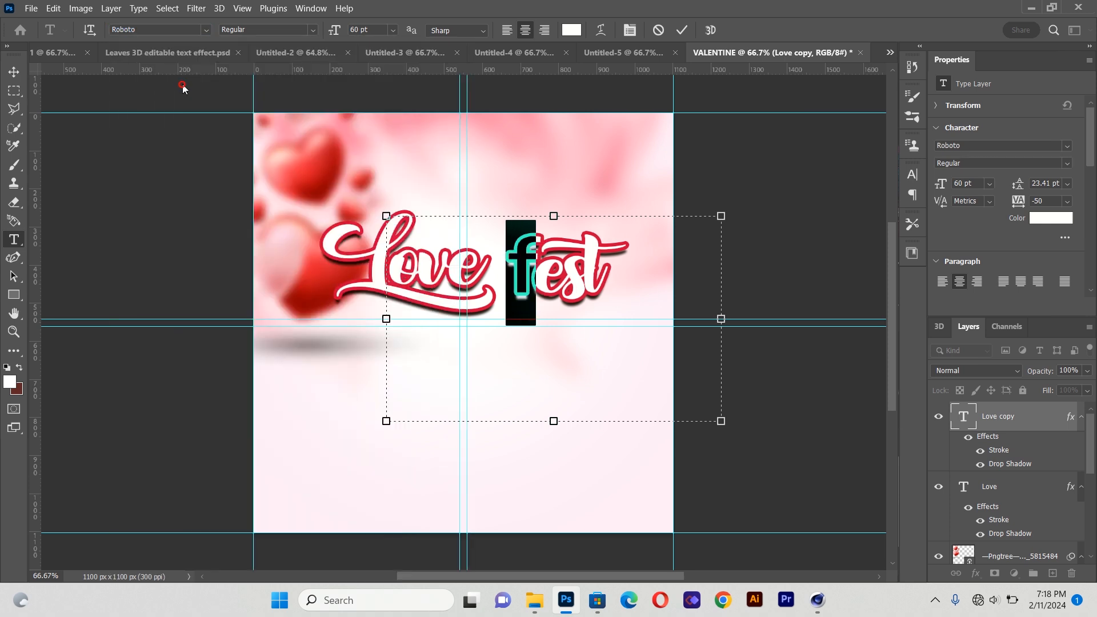
Finish editing the fest text and move it left so it sits right after Love
click(531, 276)
double_click(531, 276)
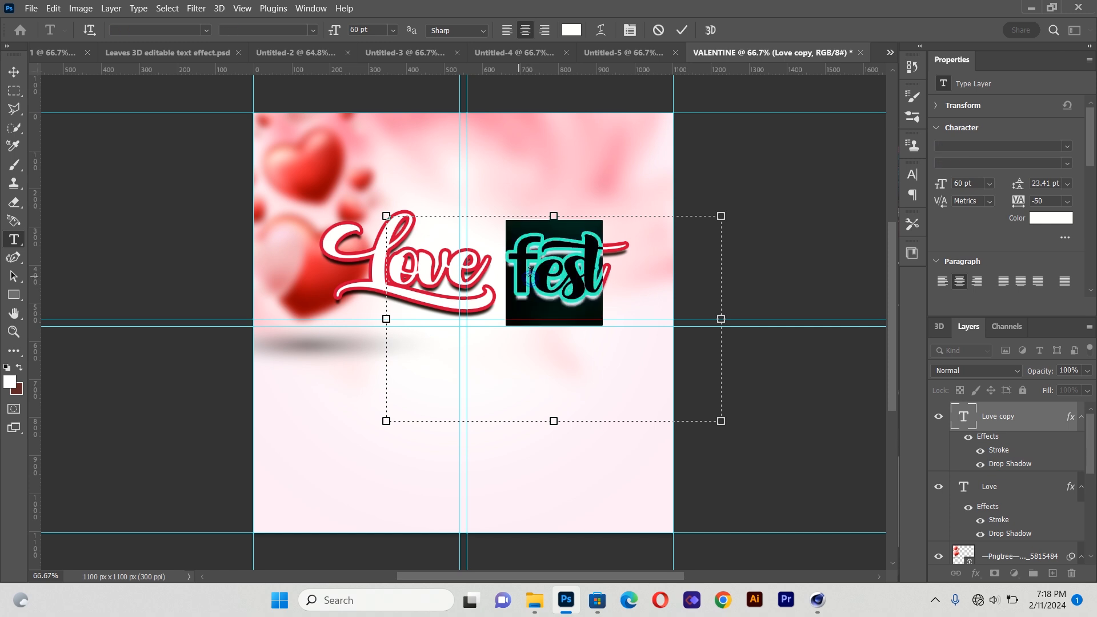
click(530, 274)
drag(530, 274, 519, 273)
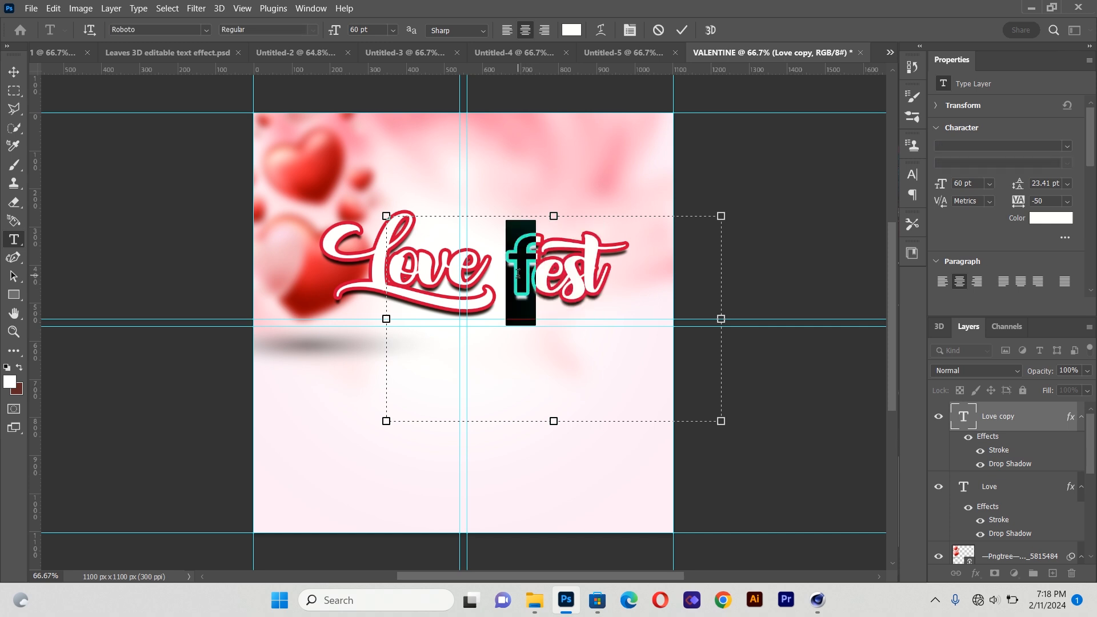
click(16, 71)
drag(579, 265, 550, 265)
key(Right)
key(Right)
key(Right)
key(Right)
key(Right)
key(Right)
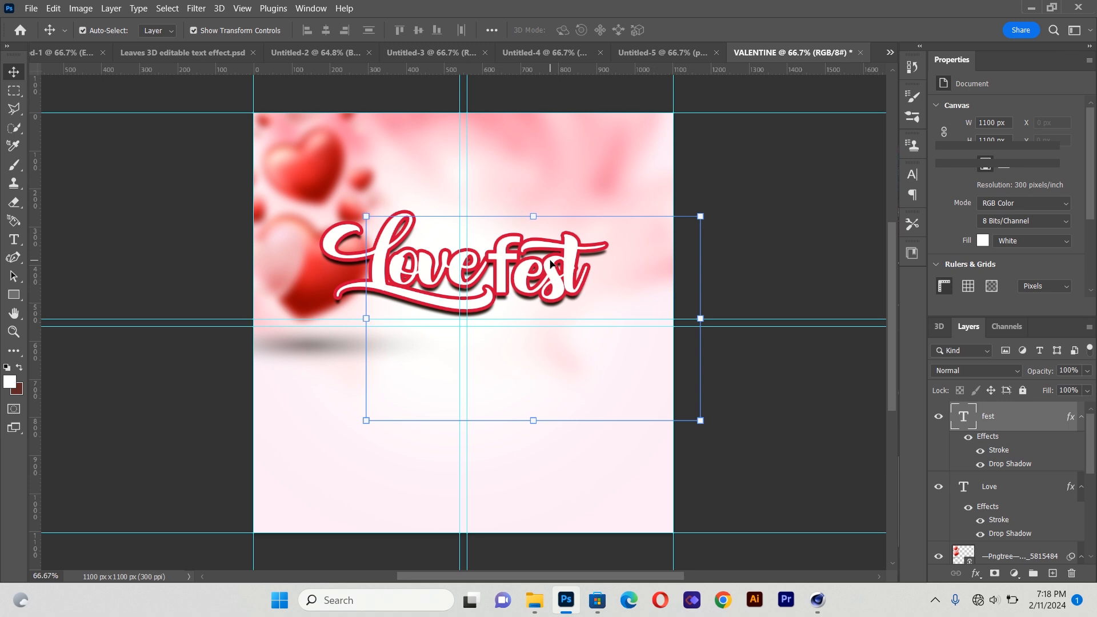
key(Right)
key(Right)
key(Right)
key(Right)
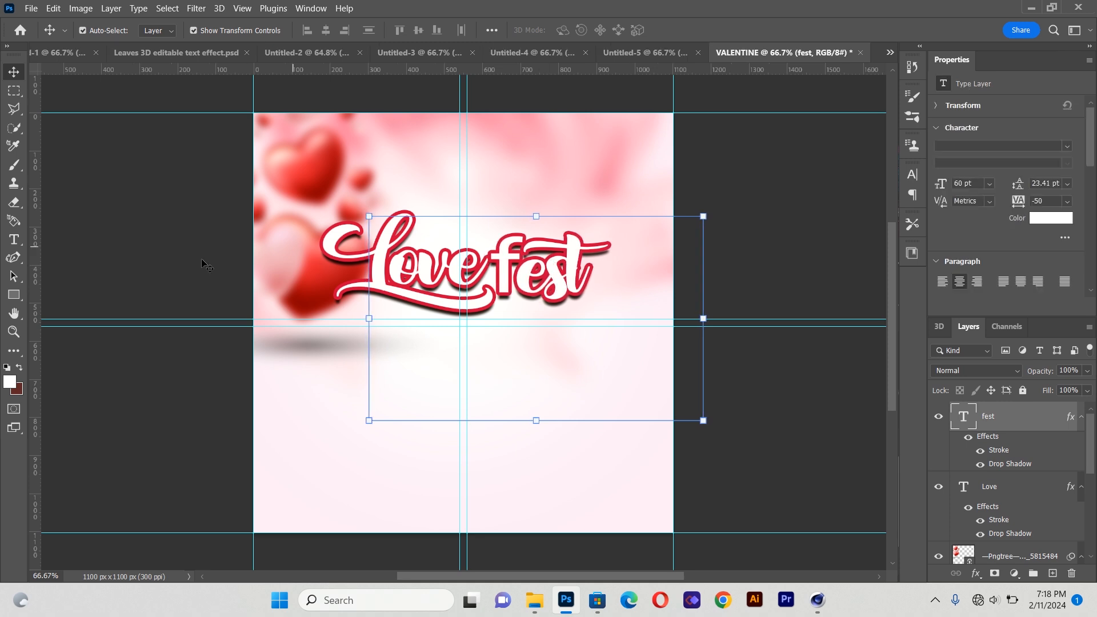
Select both the Love and fest text layers and nudge the title slightly left as a unit
click(123, 262)
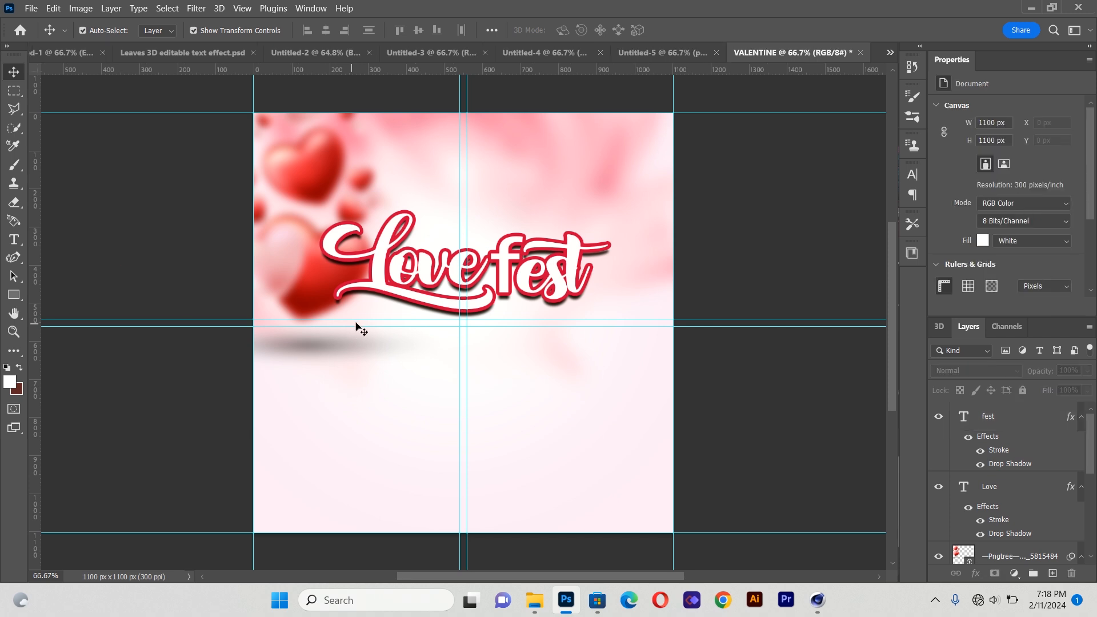
click(401, 274)
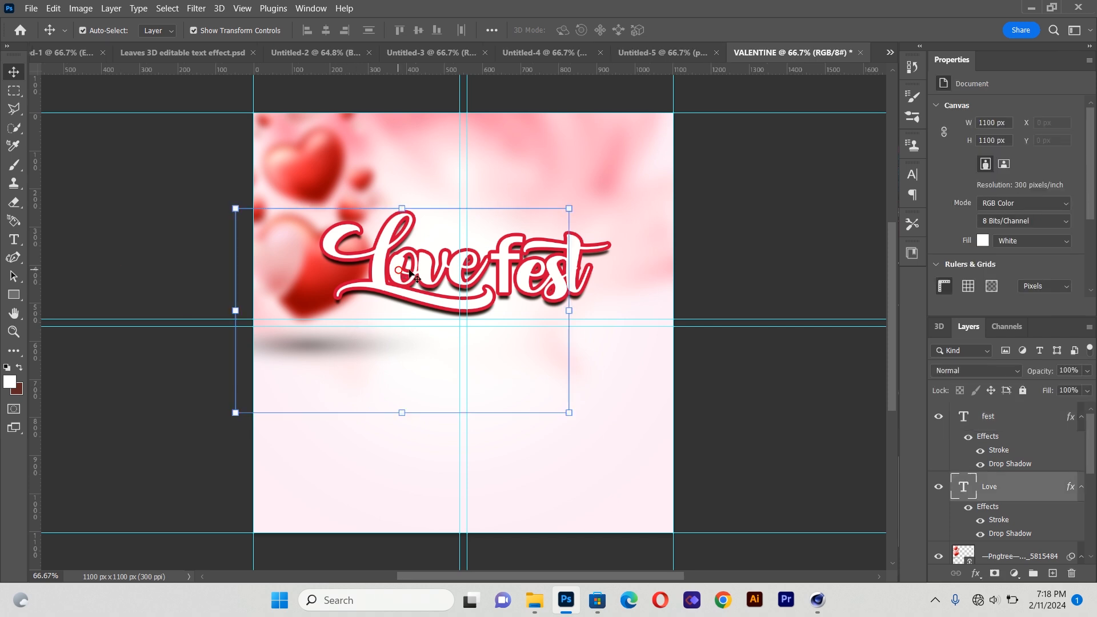
shift+click(518, 275)
key(shift+Left)
key(shift+Left)
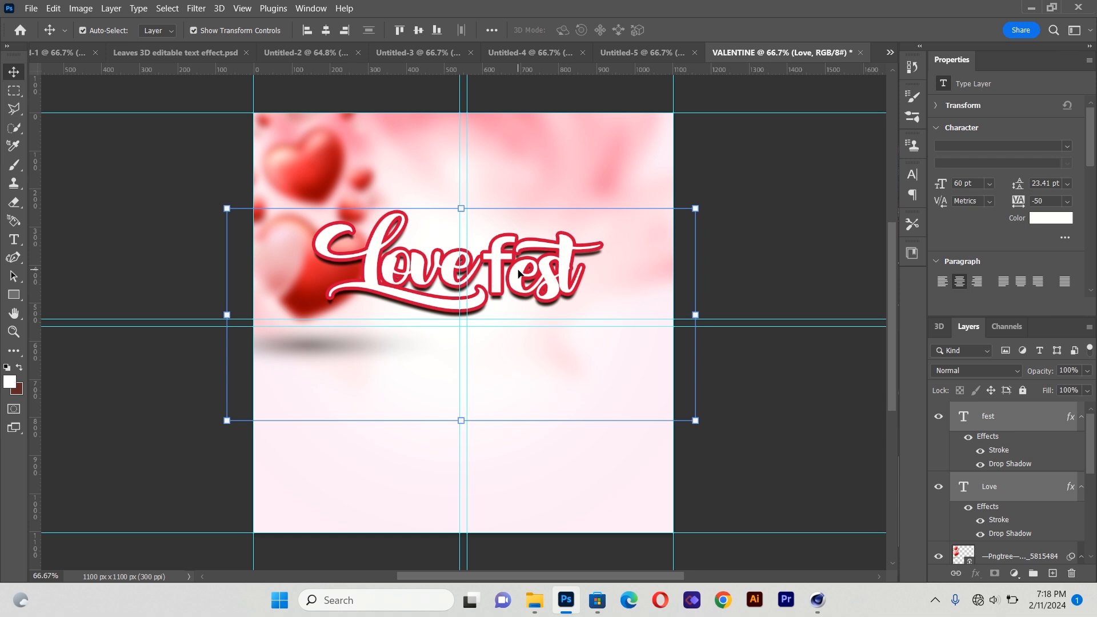
key(Right)
key(Right)
key(Right)
key(Left)
key(Left)
key(Left)
key(Left)
click(116, 167)
mouse_move(294, 281)
mouse_down()
mouse_move(286, 261)
mouse_move(295, 269)
mouse_up()
click(105, 252)
Place LOVE.png as a linked file and position the hearts just below the fest text
click(31, 8)
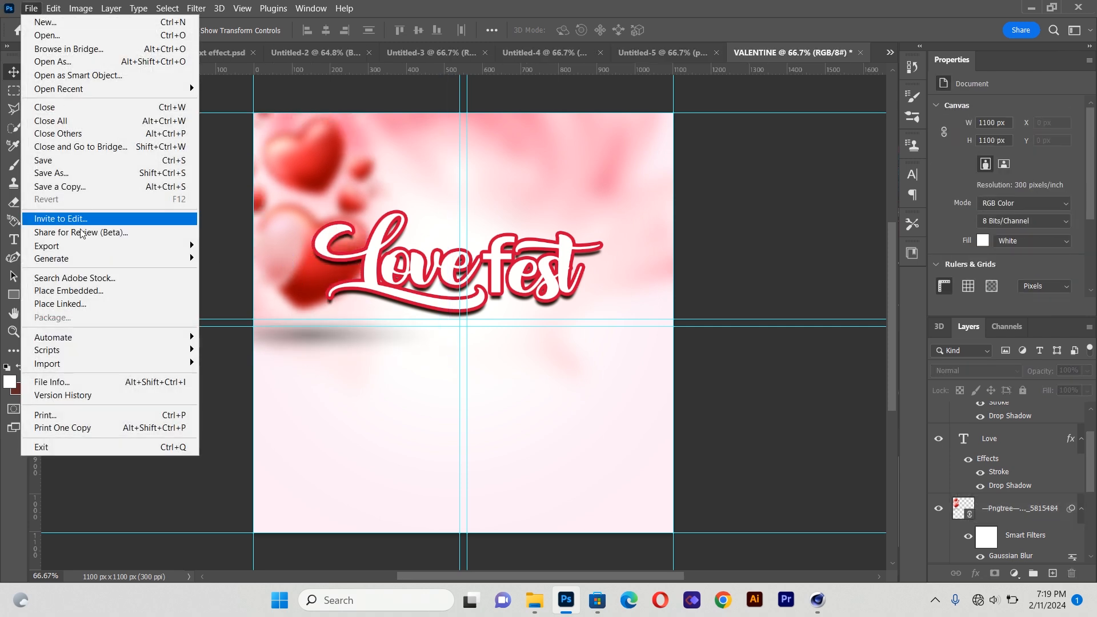
click(88, 307)
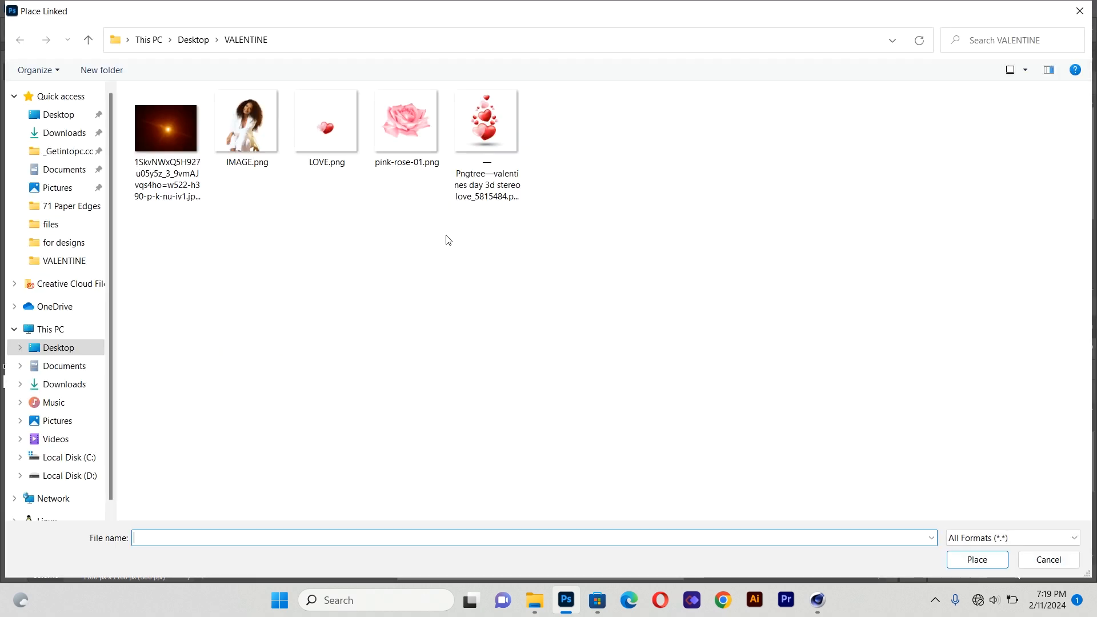
double_click(347, 138)
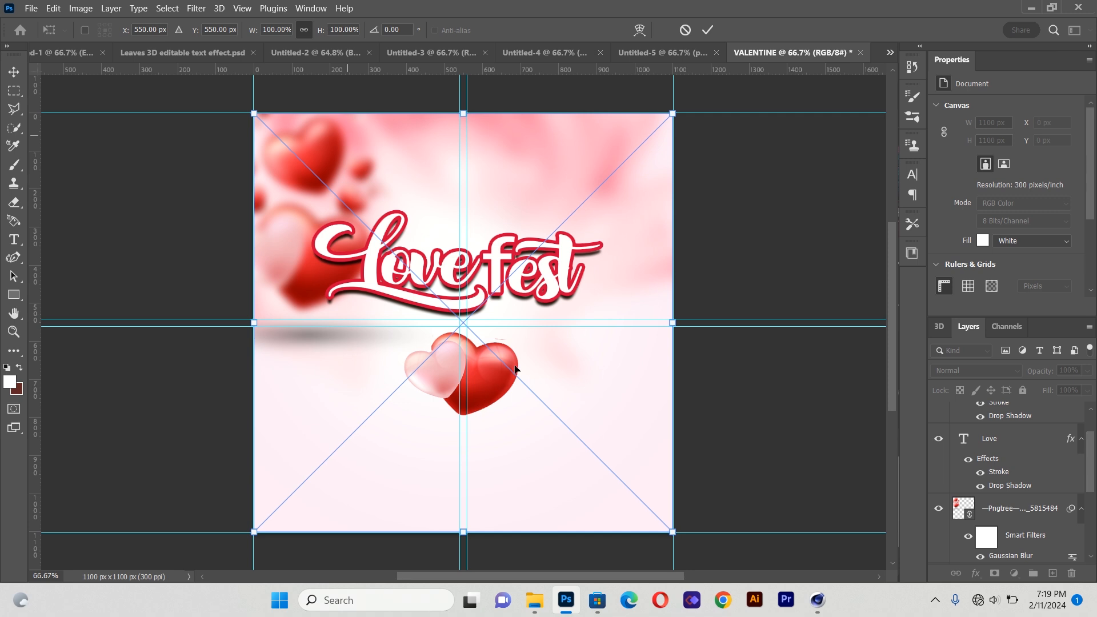
mouse_move(515, 369)
mouse_down()
mouse_move(588, 302)
mouse_move(589, 319)
mouse_move(510, 380)
mouse_up()
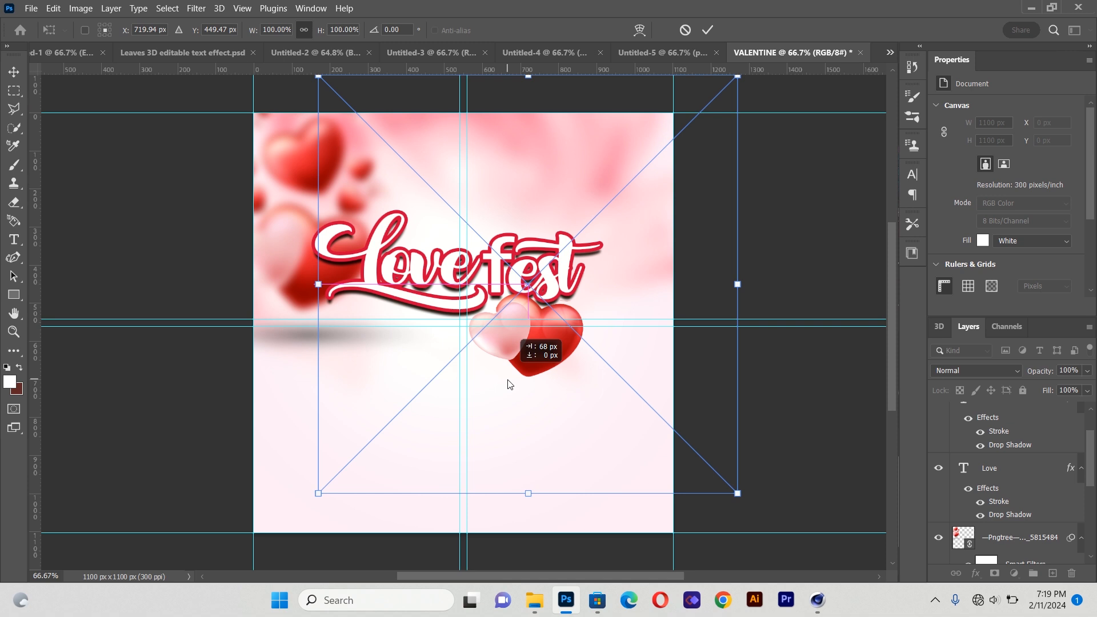
key(Down)
key(Down)
key(Down)
key(Down)
key(Down)
key(Down)
key(Down)
key(Down)
key(Down)
key(Down)
key(Down)
key(Down)
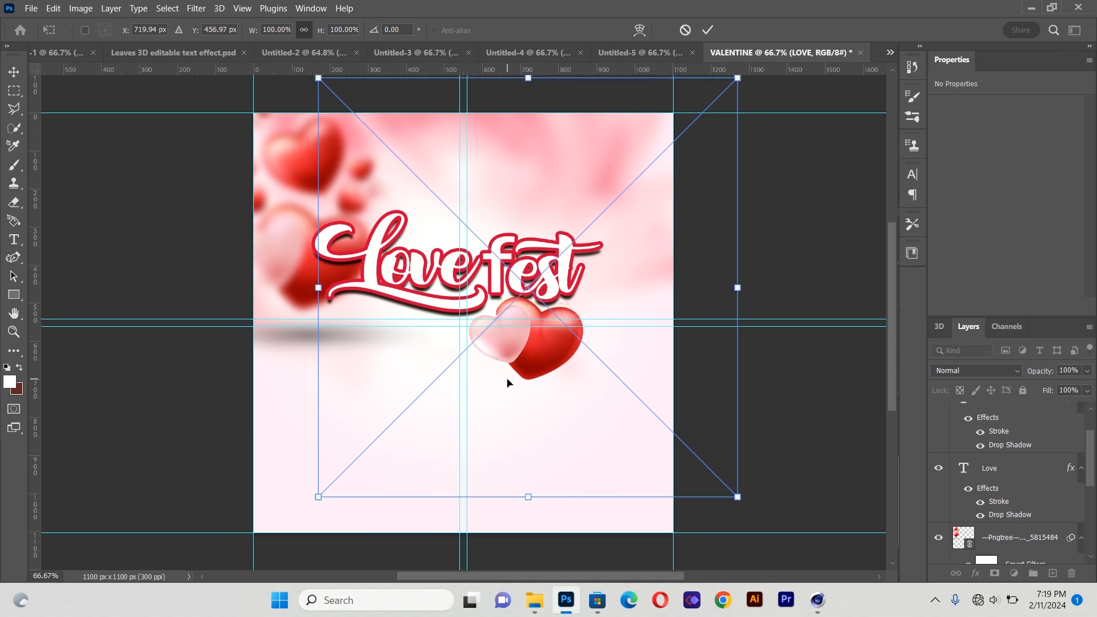
drag(552, 342, 545, 347)
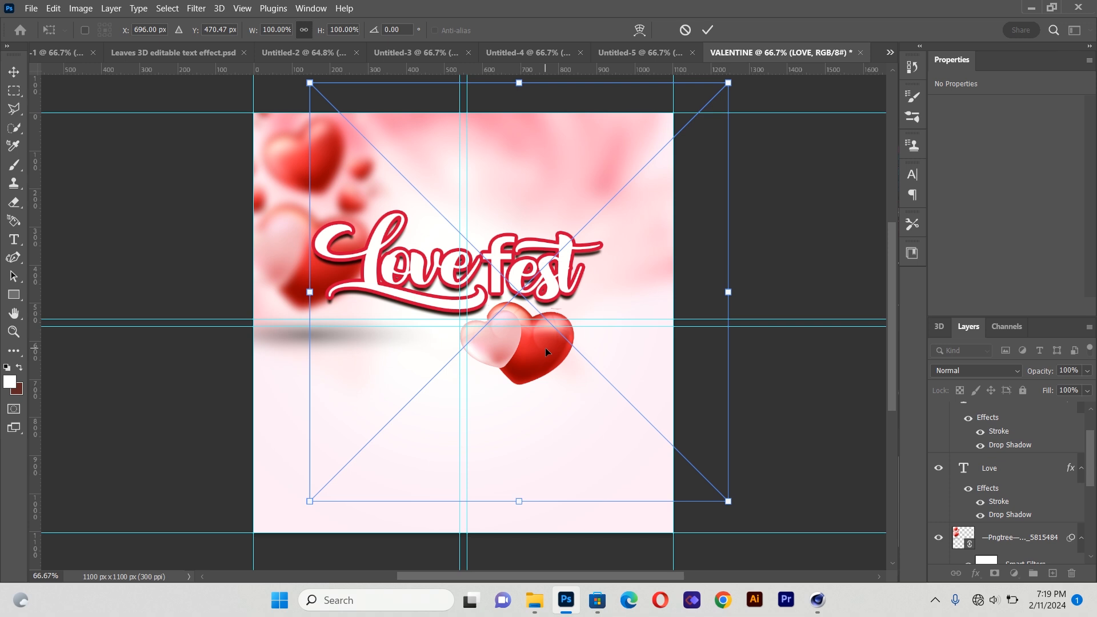
key(Right)
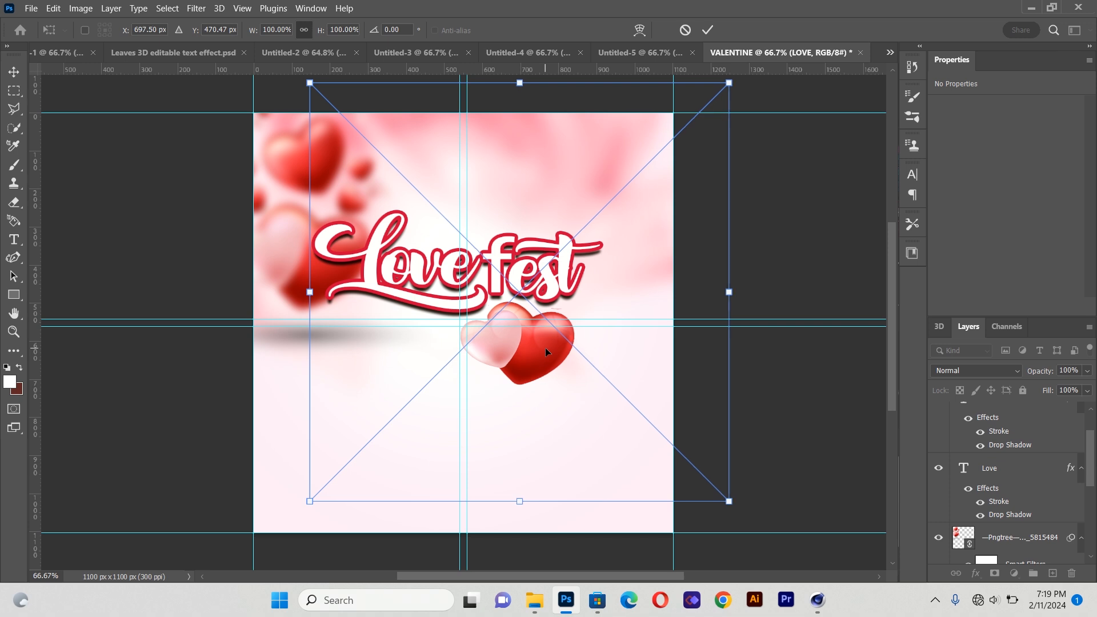
click(14, 73)
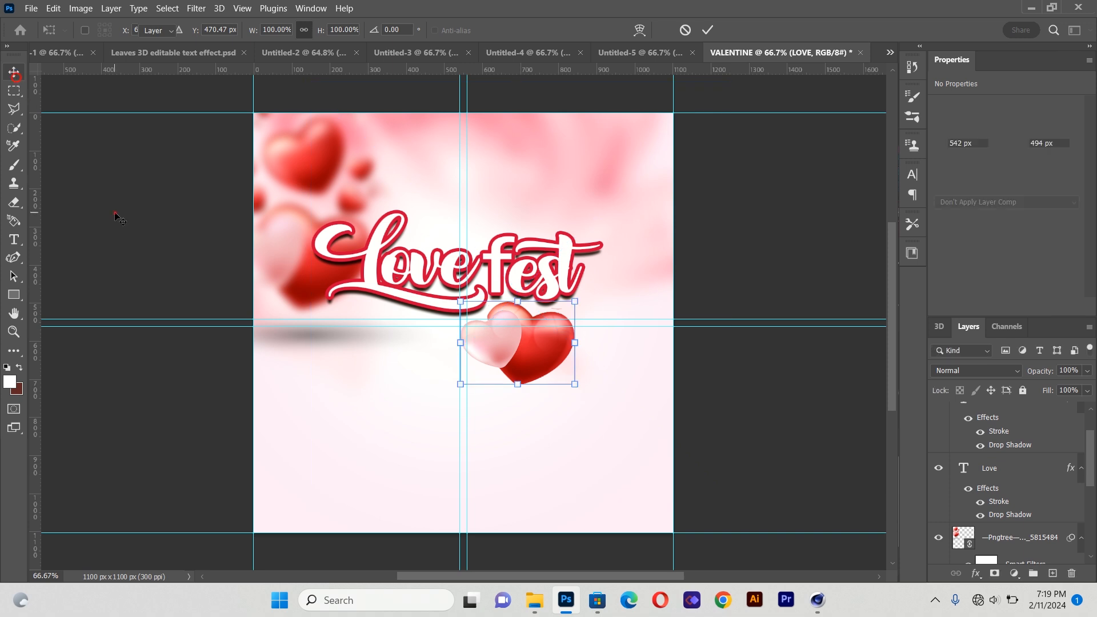
Place pink-rose-01.png as a linked file, scale it down and move it into the top-right corner
click(545, 367)
click(128, 437)
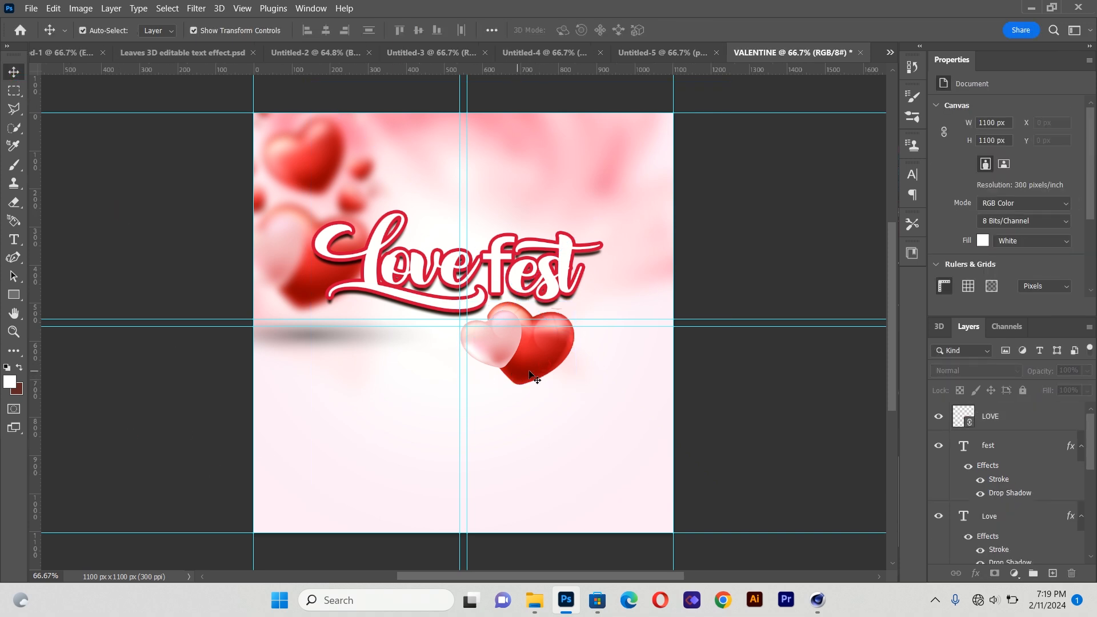
click(31, 8)
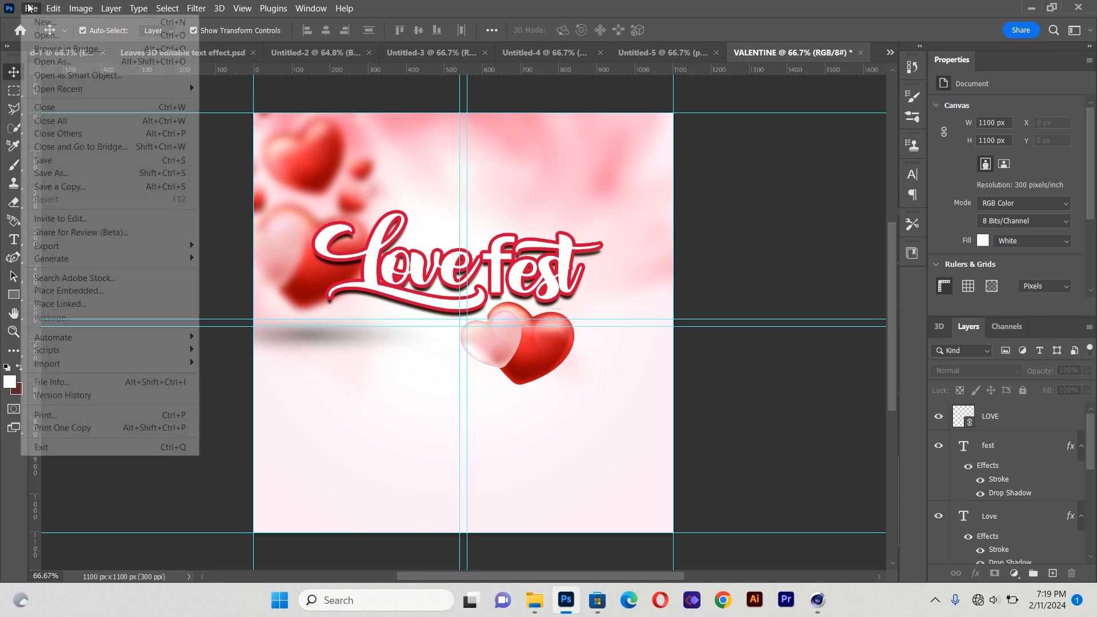
click(88, 306)
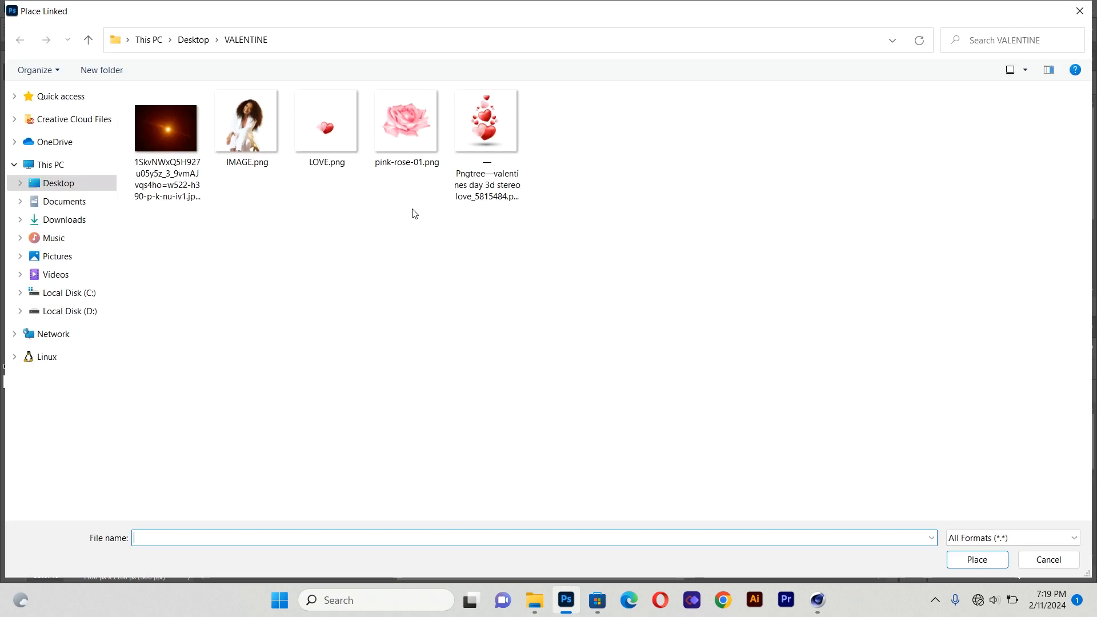
click(422, 149)
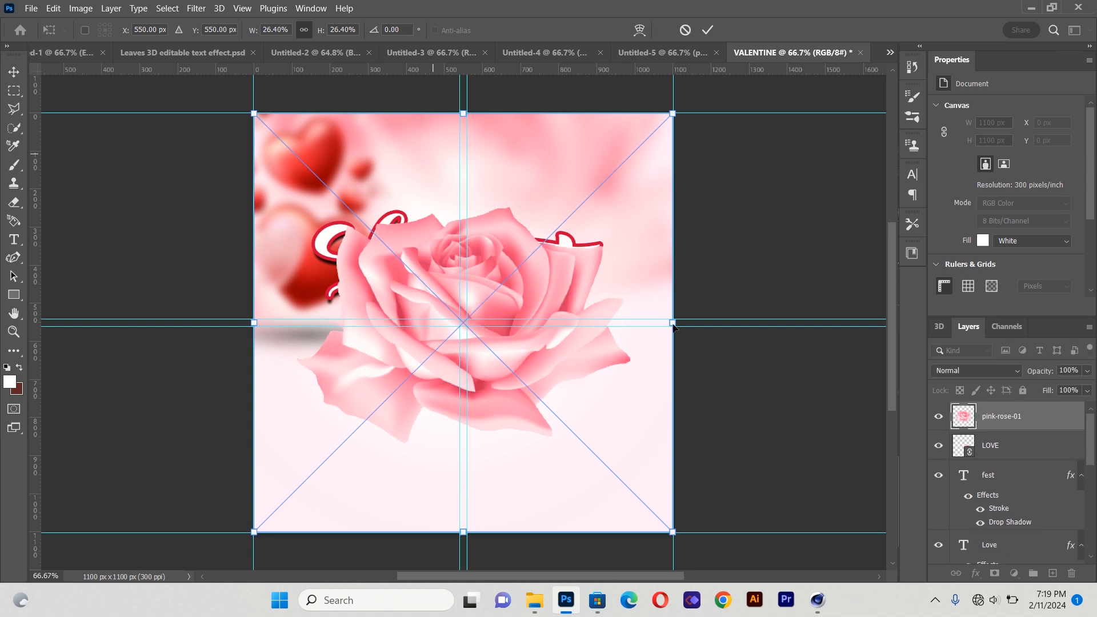
drag(673, 323, 422, 339)
drag(372, 300, 701, 120)
click(13, 72)
click(116, 220)
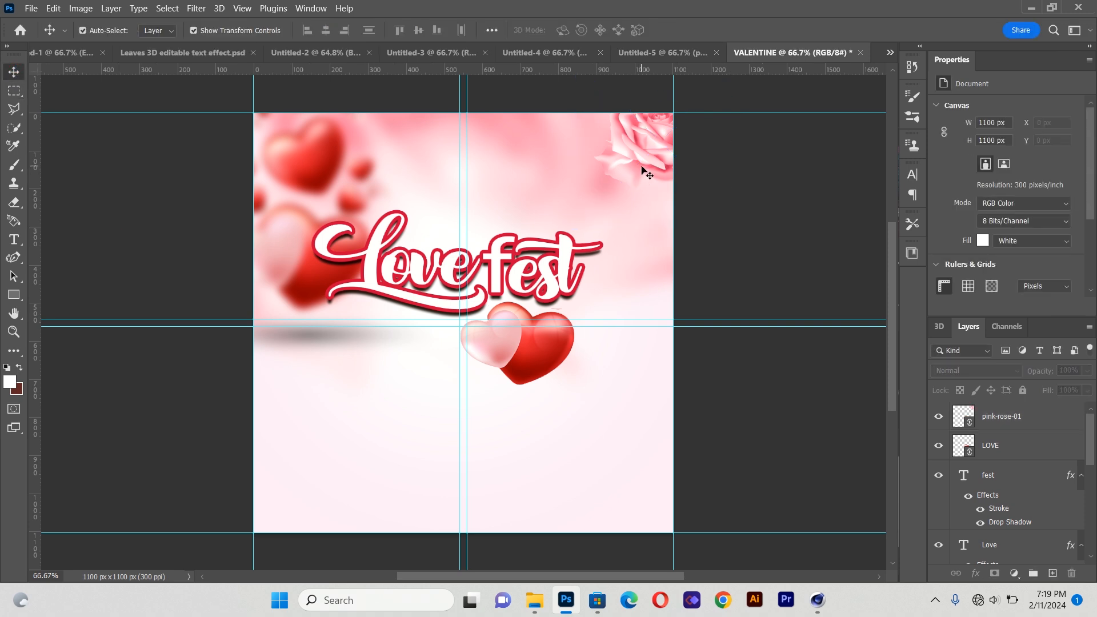
Nudge the hearts slightly right and up beneath the fest text
click(543, 362)
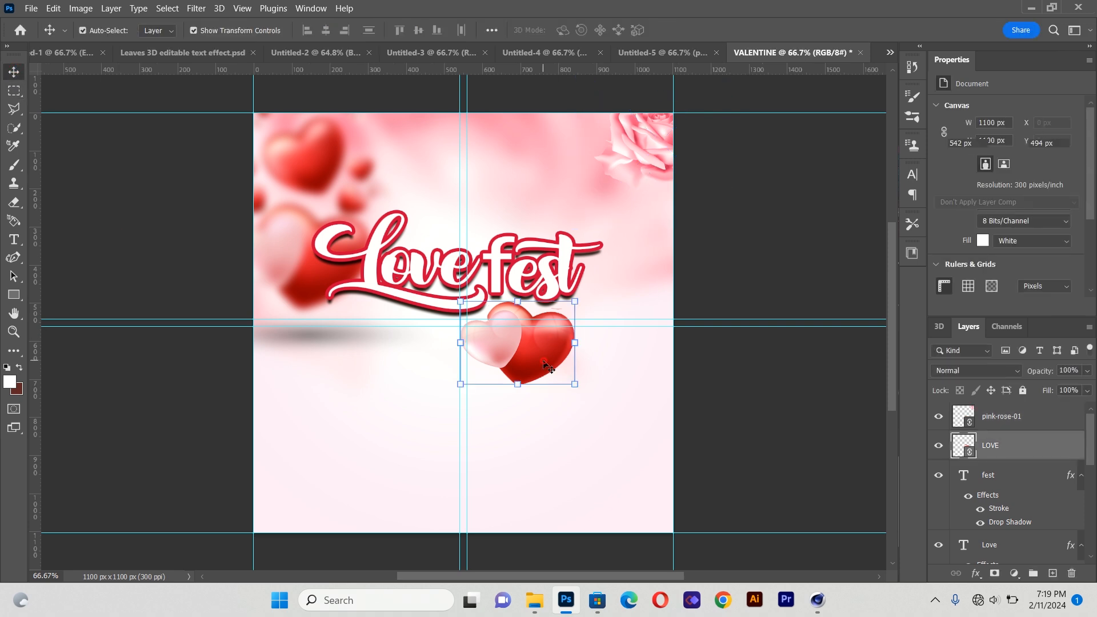
key(Right)
key(Right)
key(Right)
key(Right)
key(Right)
key(Right)
key(Right)
key(Up)
key(Up)
key(Right)
key(Right)
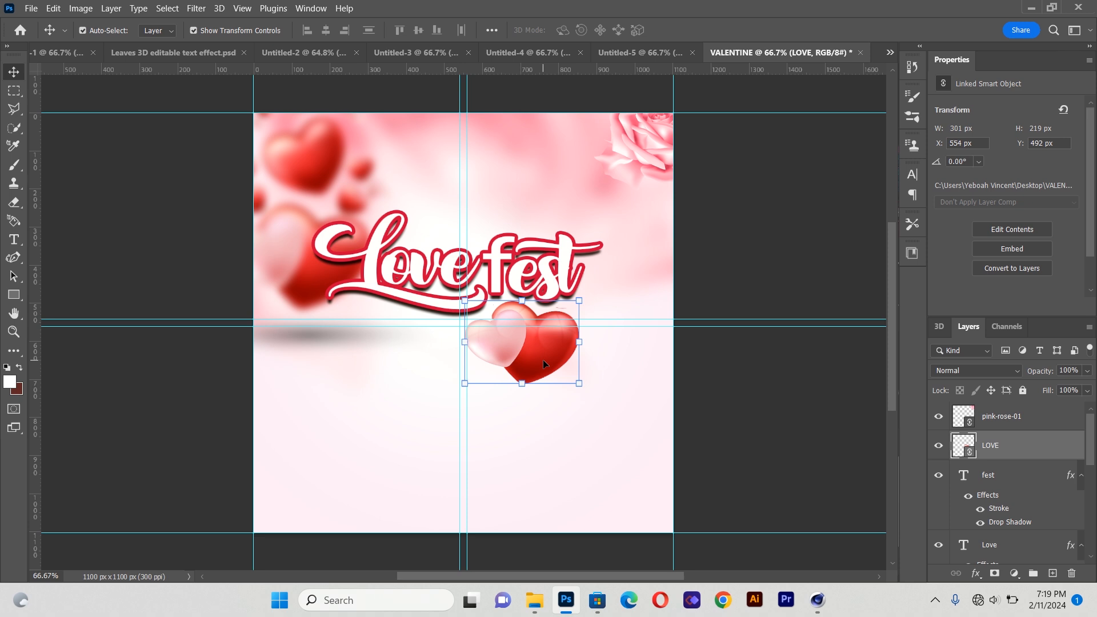
click(233, 380)
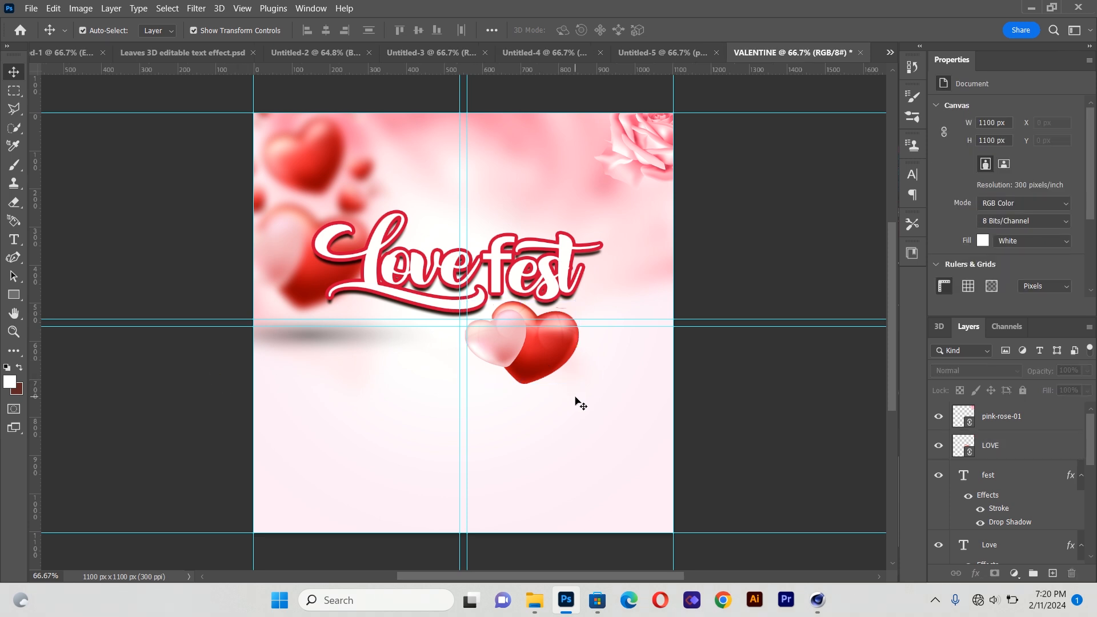
Place IMAGE.png as a linked file and move the woman's photo to the lower left of the poster
click(31, 8)
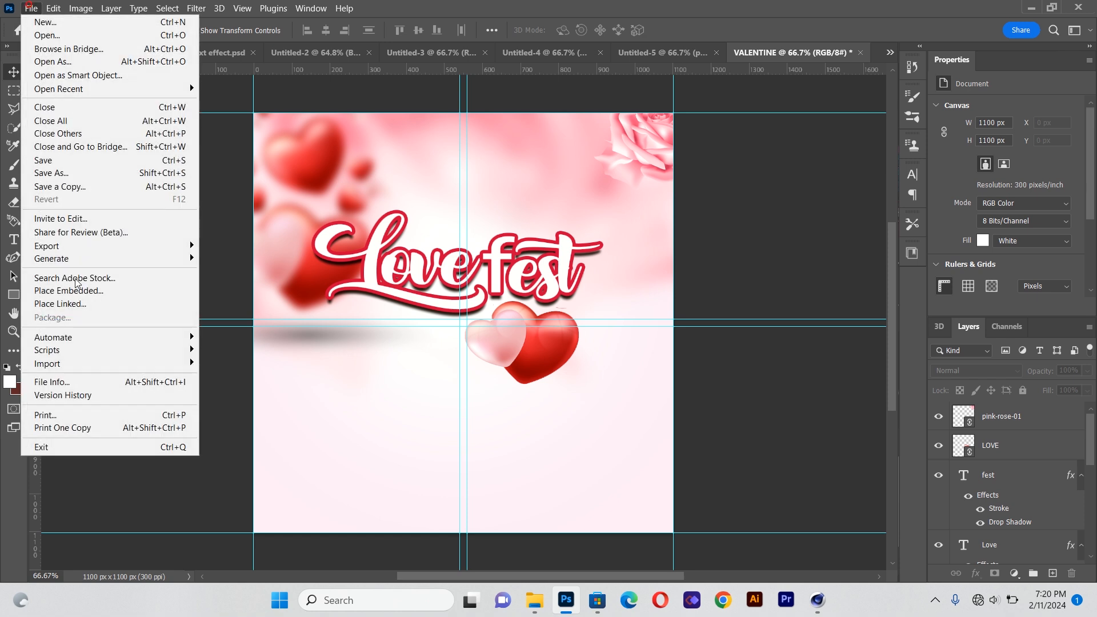
click(80, 309)
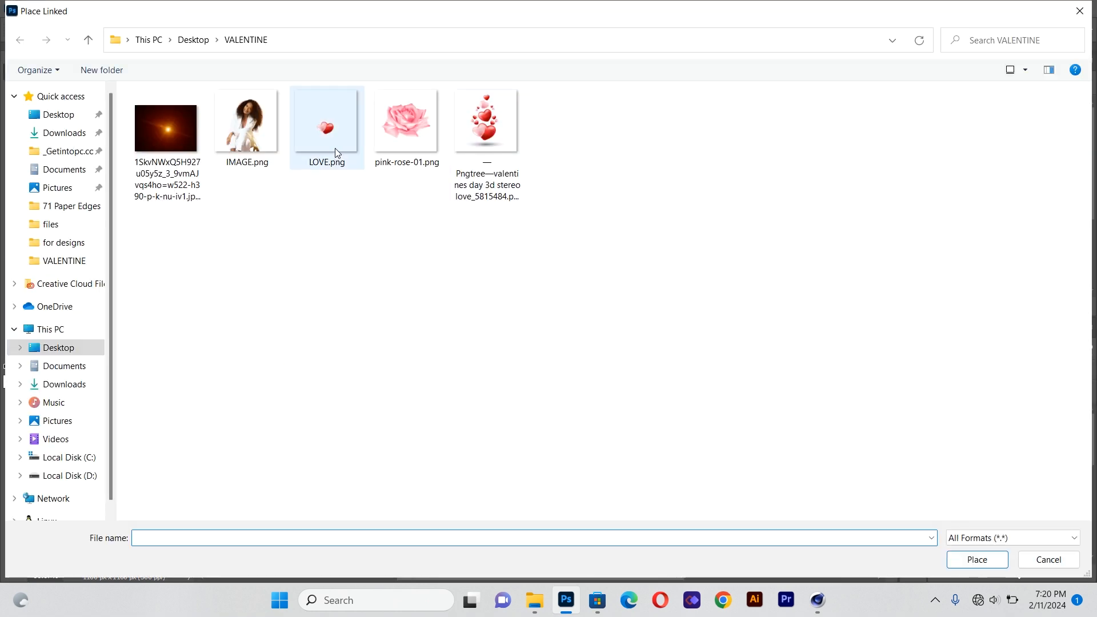
double_click(271, 125)
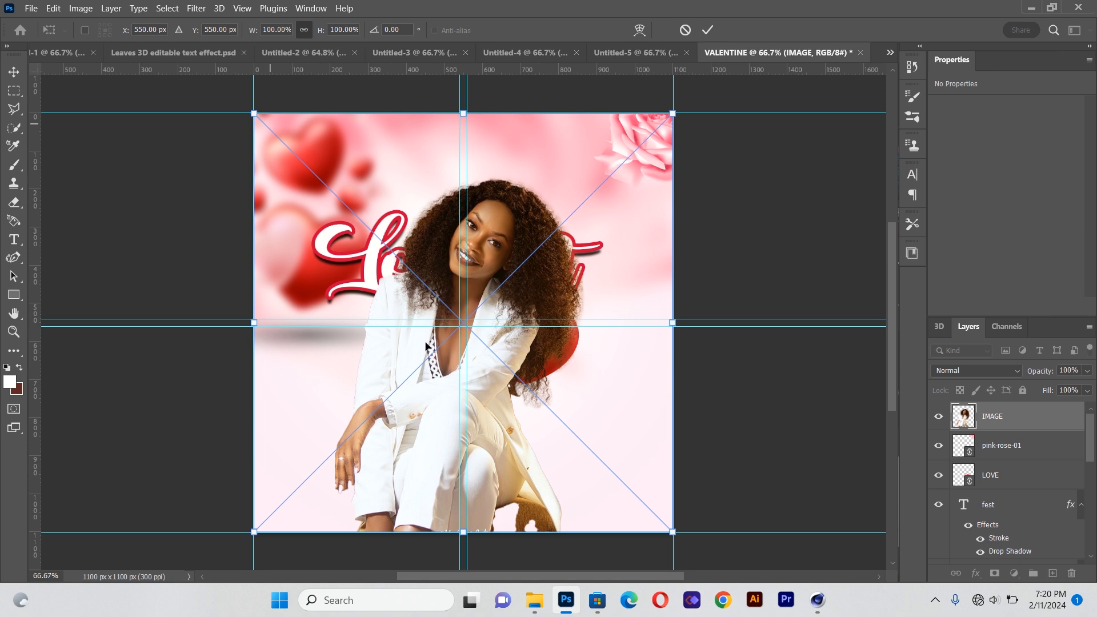
drag(493, 232, 381, 375)
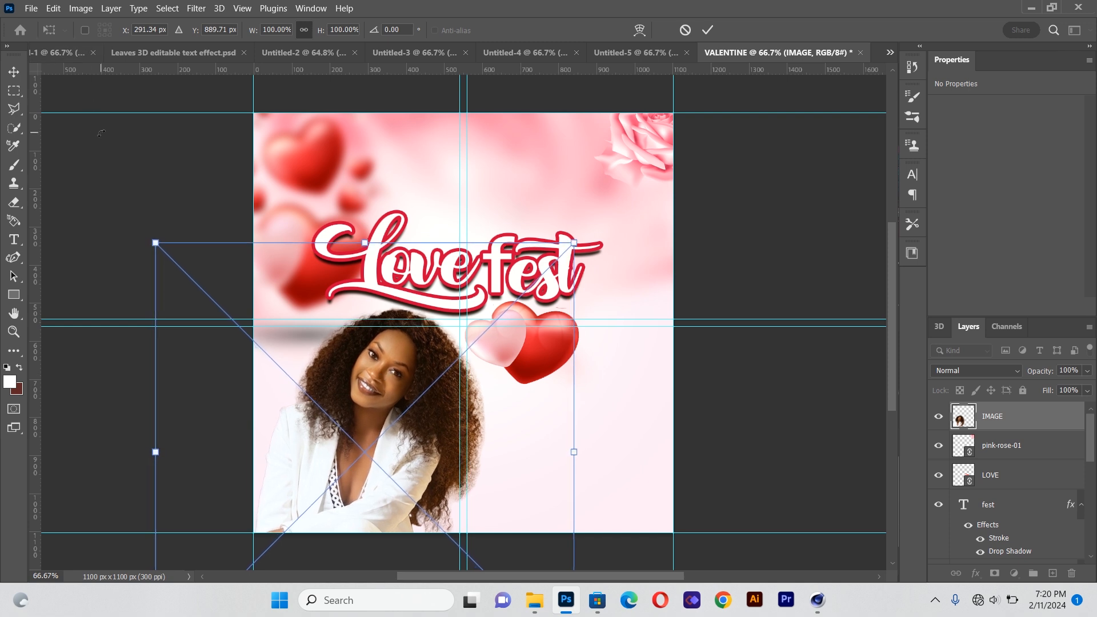
key(Return)
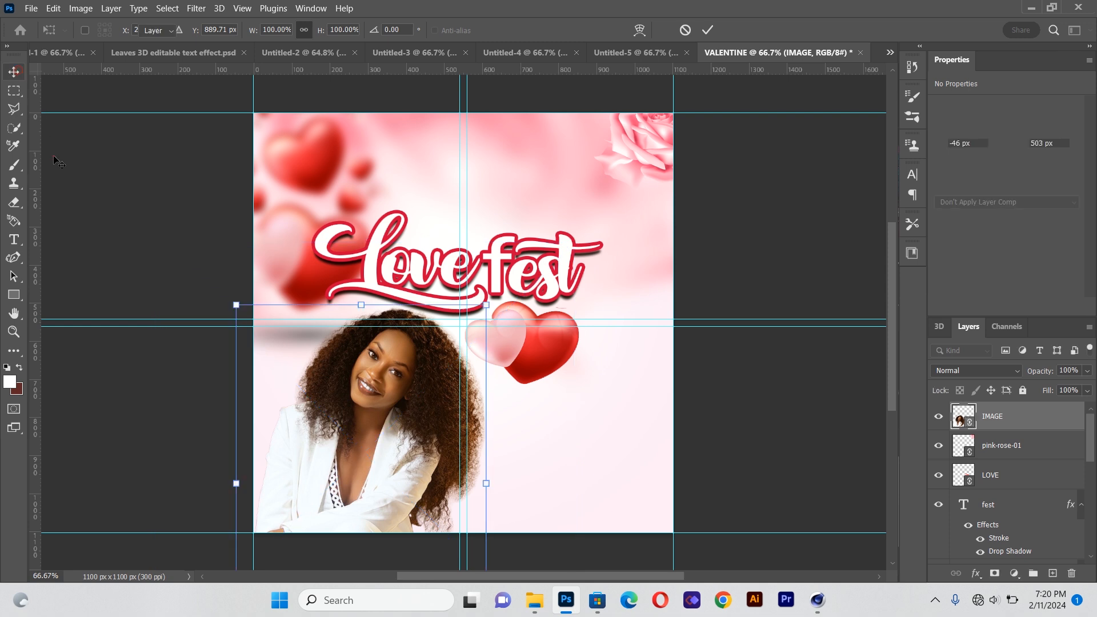
click(367, 377)
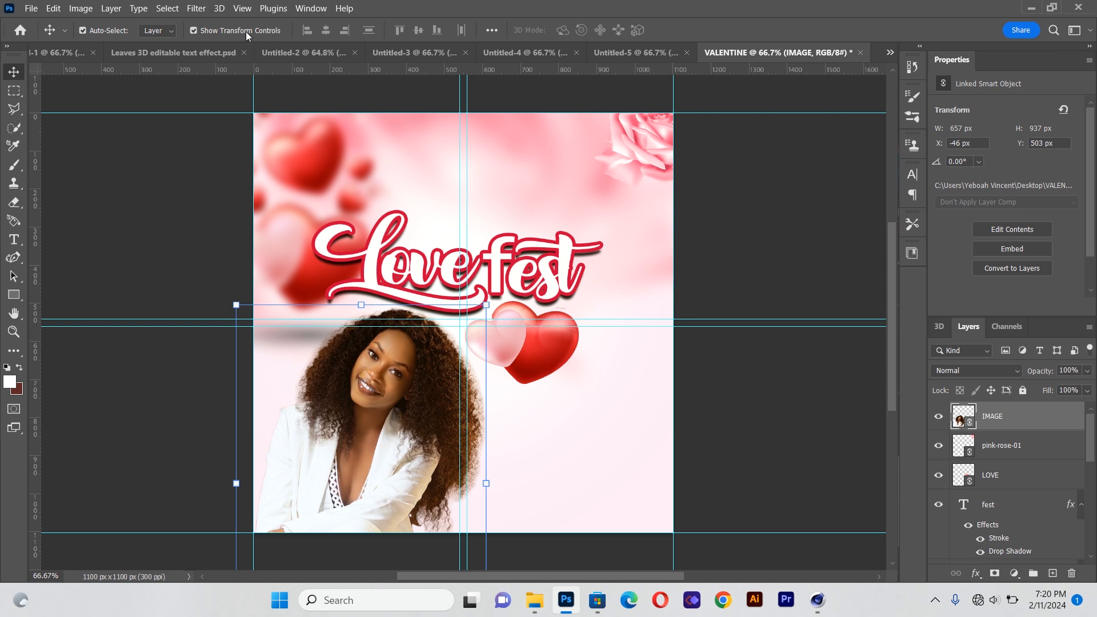
Apply the Topaz Adjust 5 filter with the Crisp preset to the woman's photo
click(201, 9)
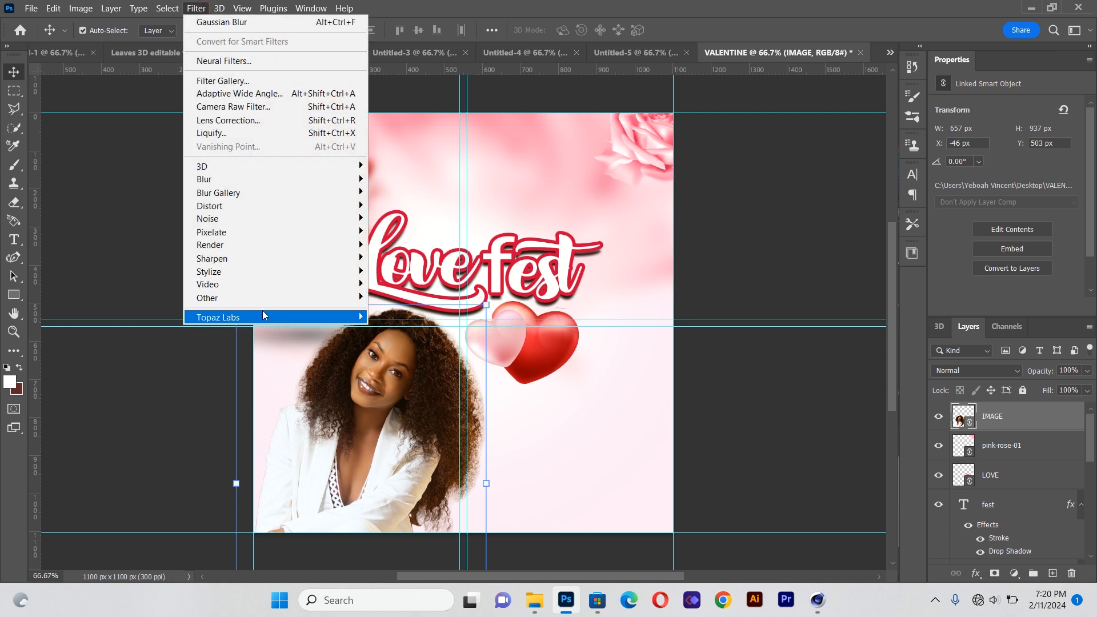
mouse_move(263, 315)
click(378, 318)
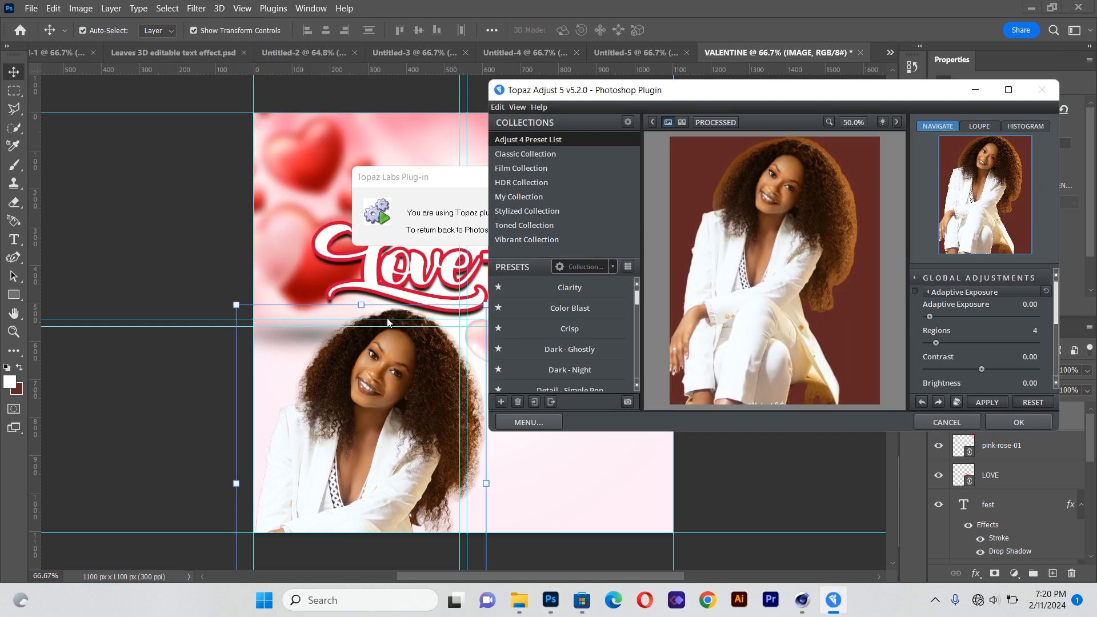
click(540, 310)
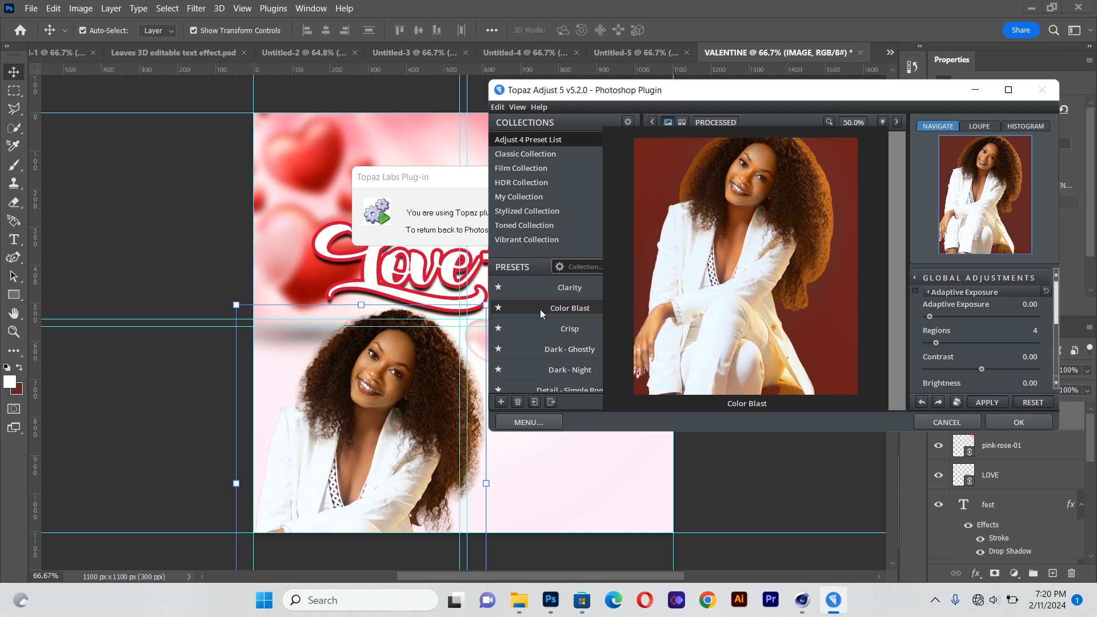
click(580, 329)
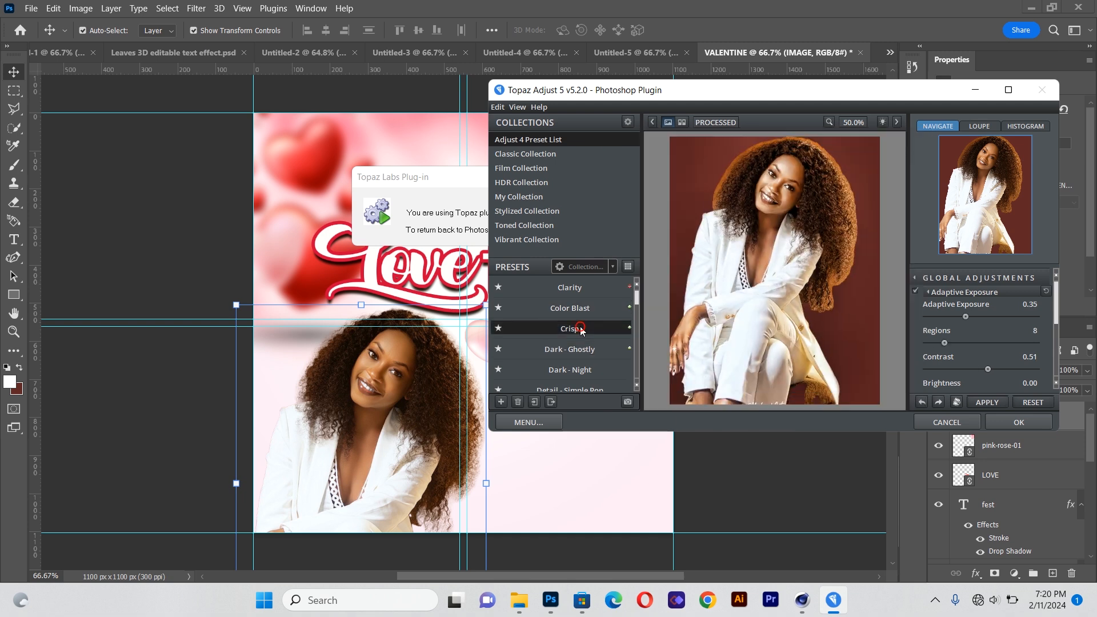
click(1020, 423)
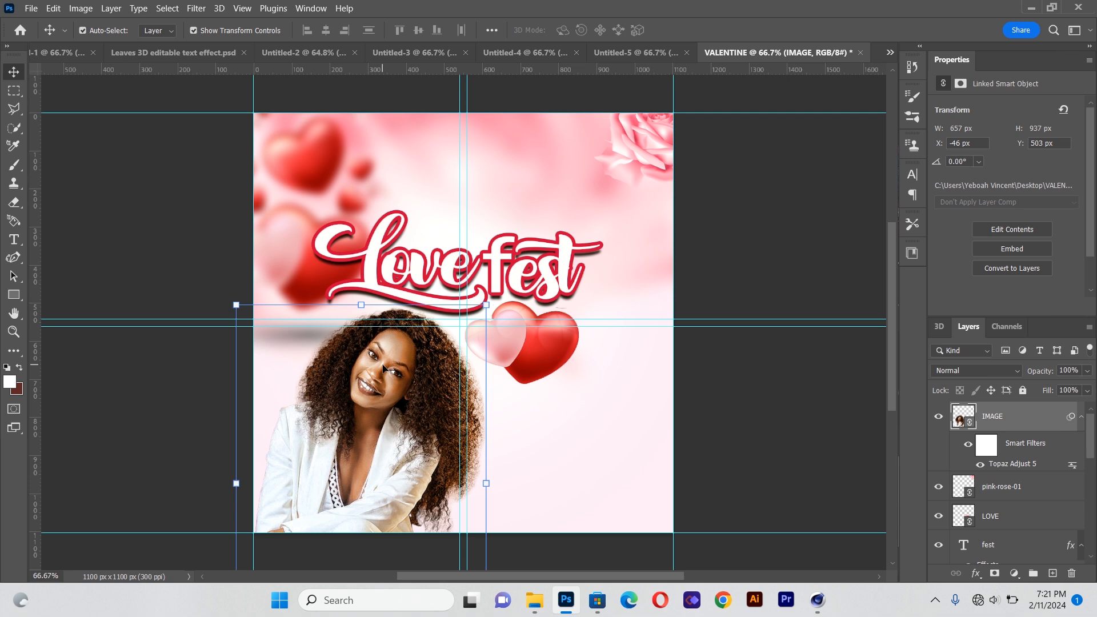
Create a text box beside the woman's photo below the hearts, using Roboto at 14 pt
click(165, 390)
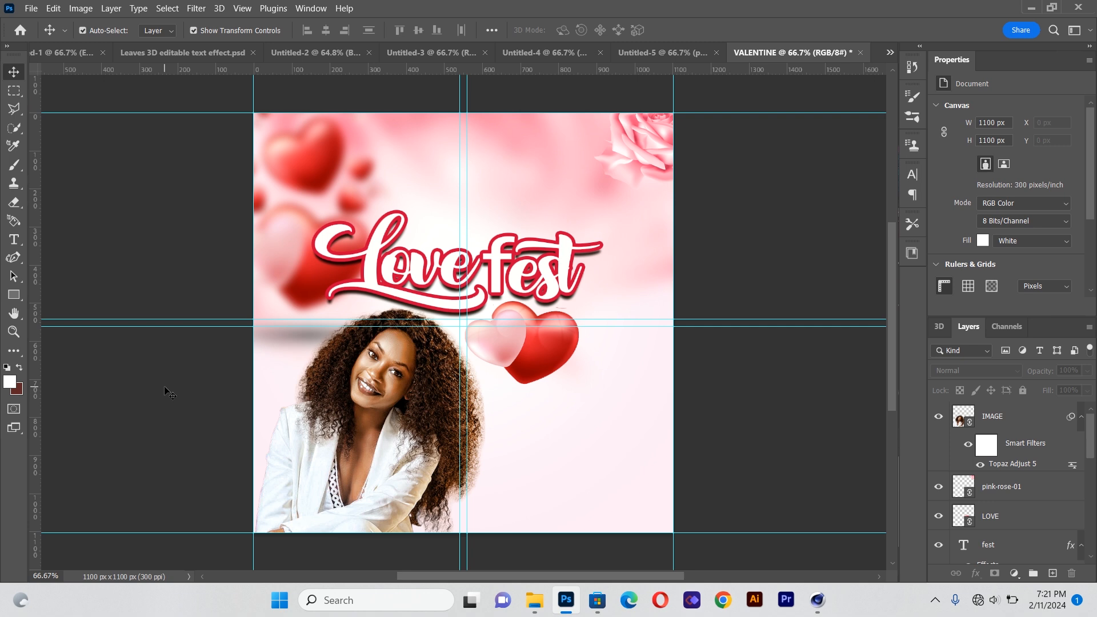
click(14, 240)
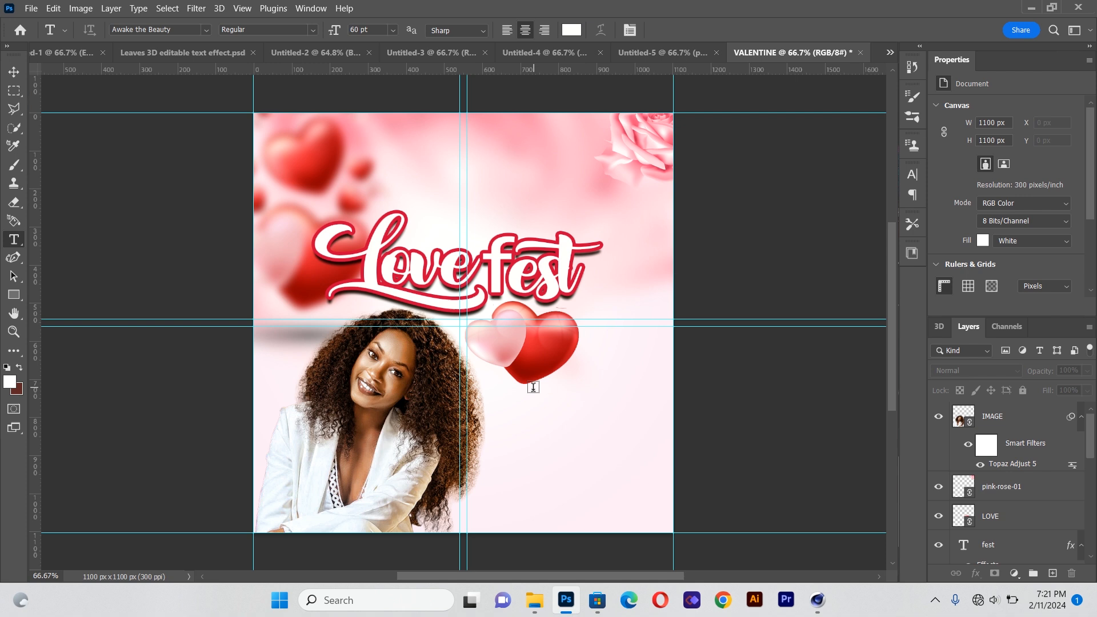
drag(507, 400, 653, 459)
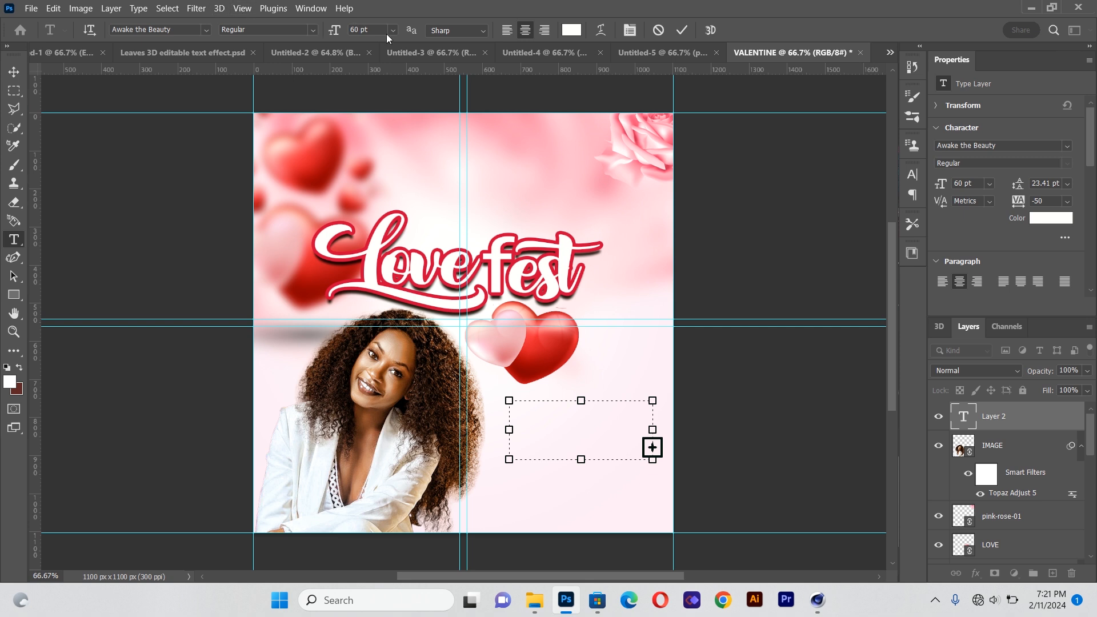
click(393, 31)
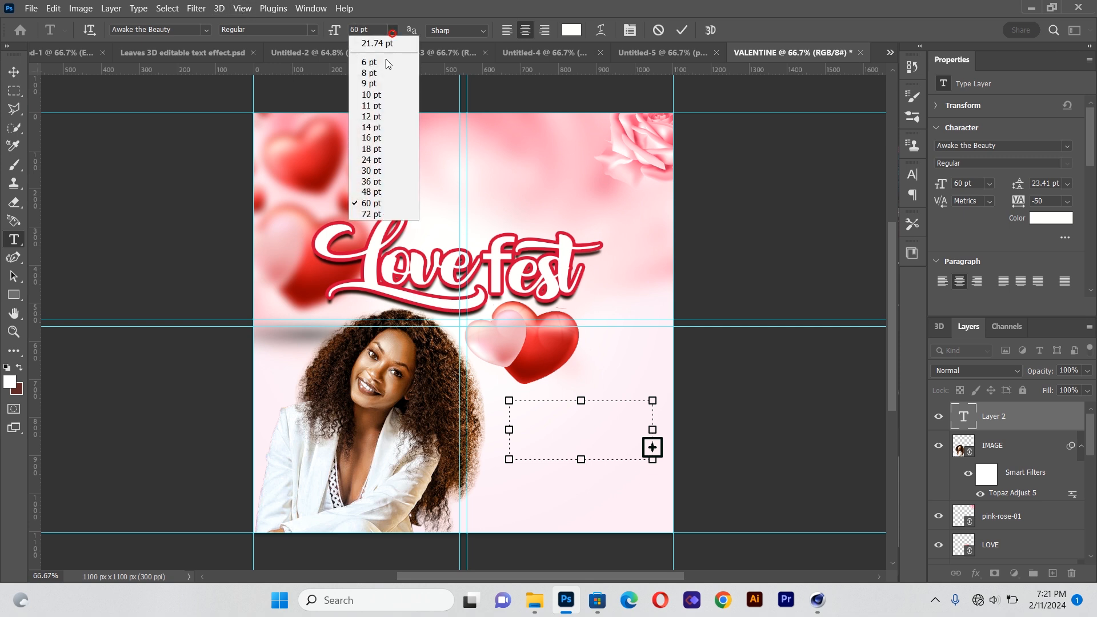
click(383, 126)
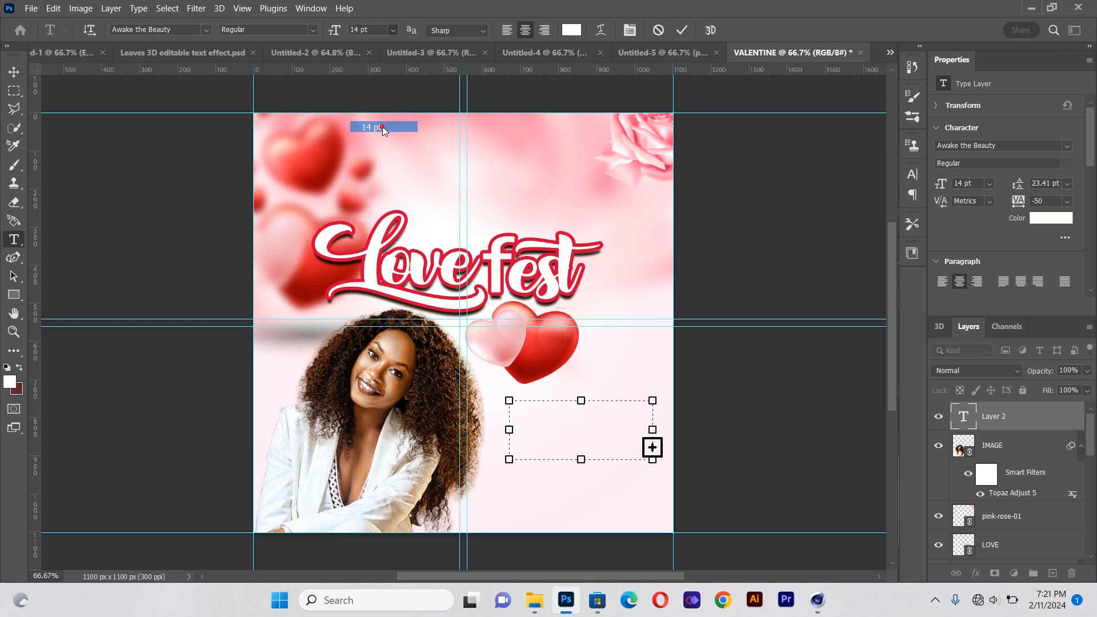
click(206, 29)
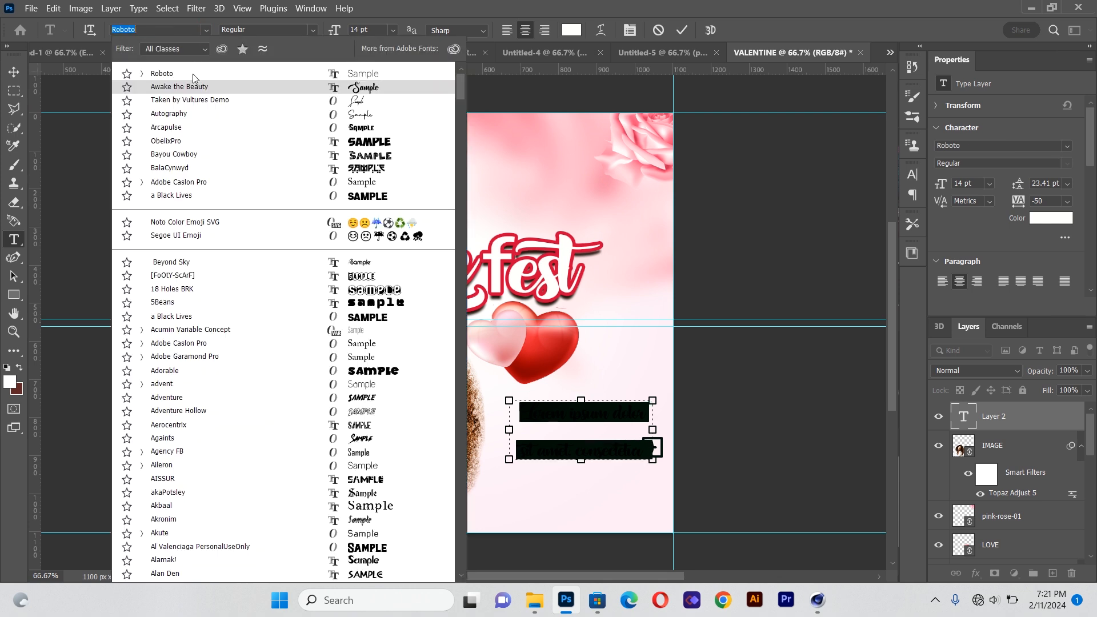
click(252, 72)
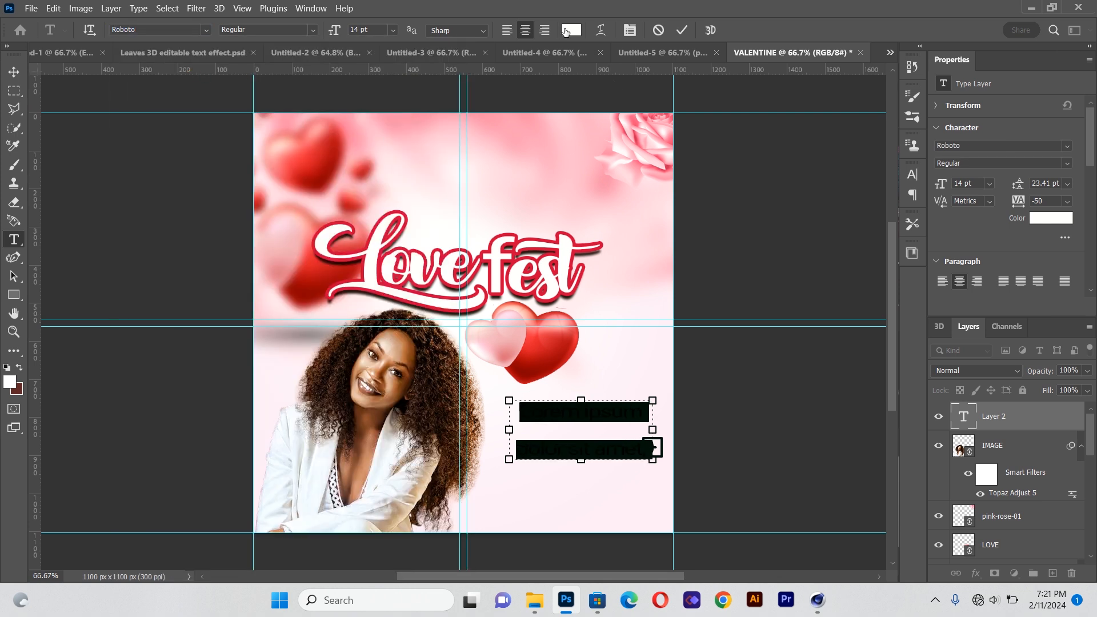
Set the text colour to dark grey 545152
click(572, 30)
click(727, 267)
drag(725, 255, 723, 247)
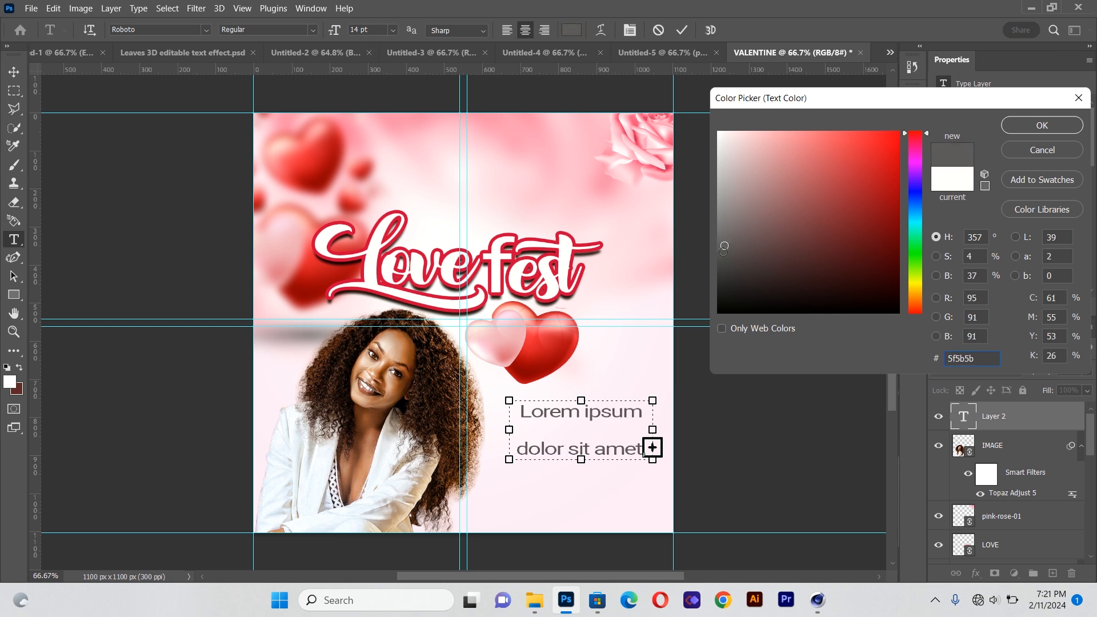
drag(725, 247, 724, 253)
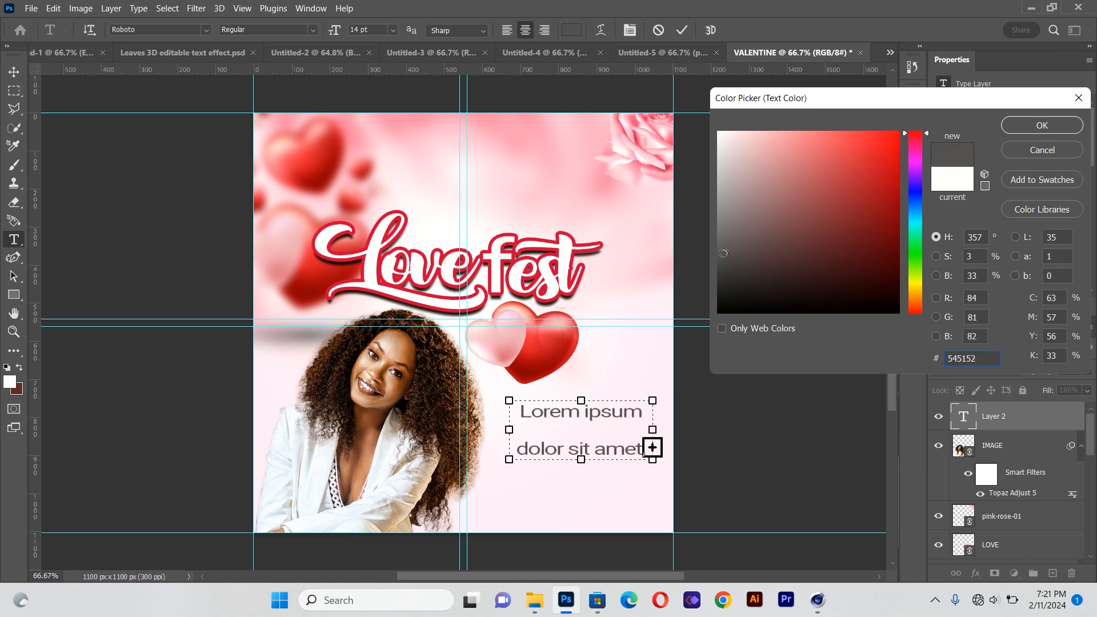
click(1037, 124)
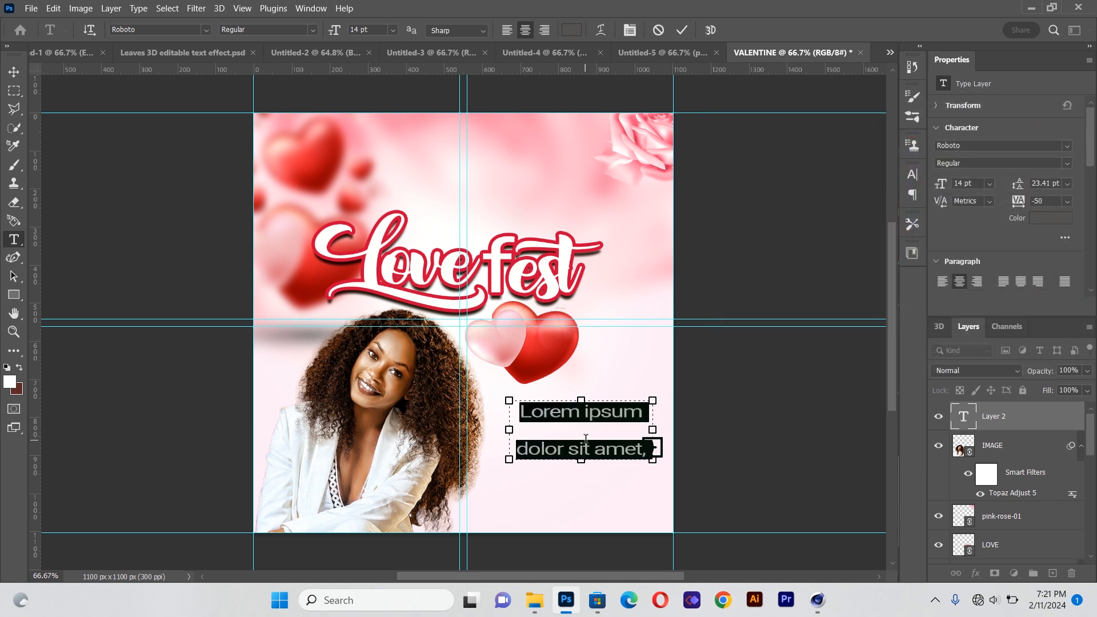
Replace the placeholder text with 14TH and set its font weight to Medium
key(BackSpace)
text(1)
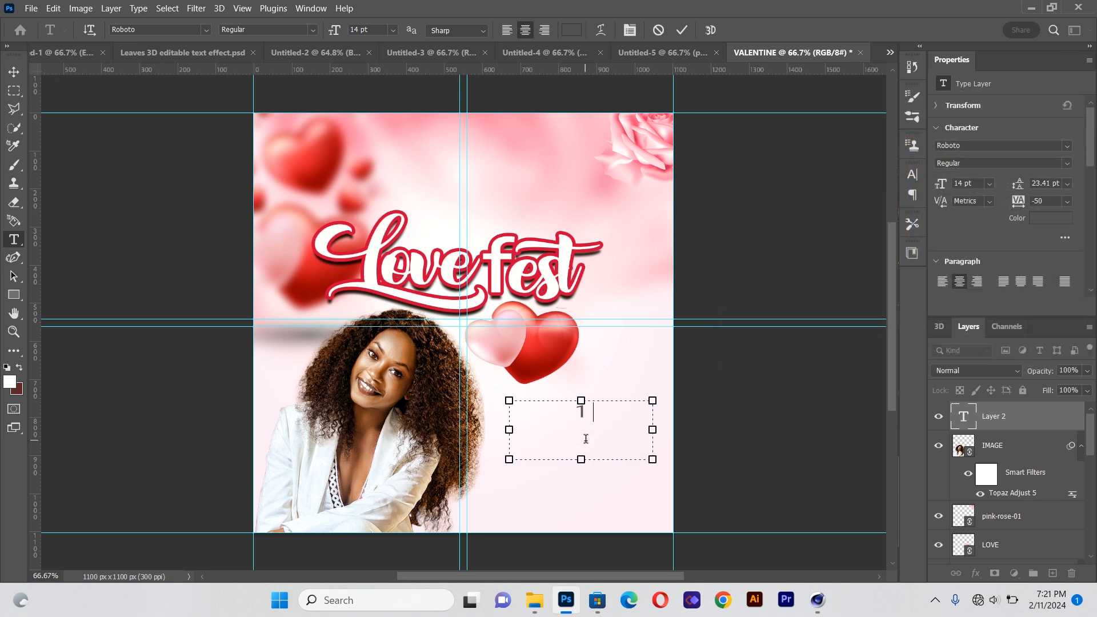
text(4TH)
key(ctrl+a)
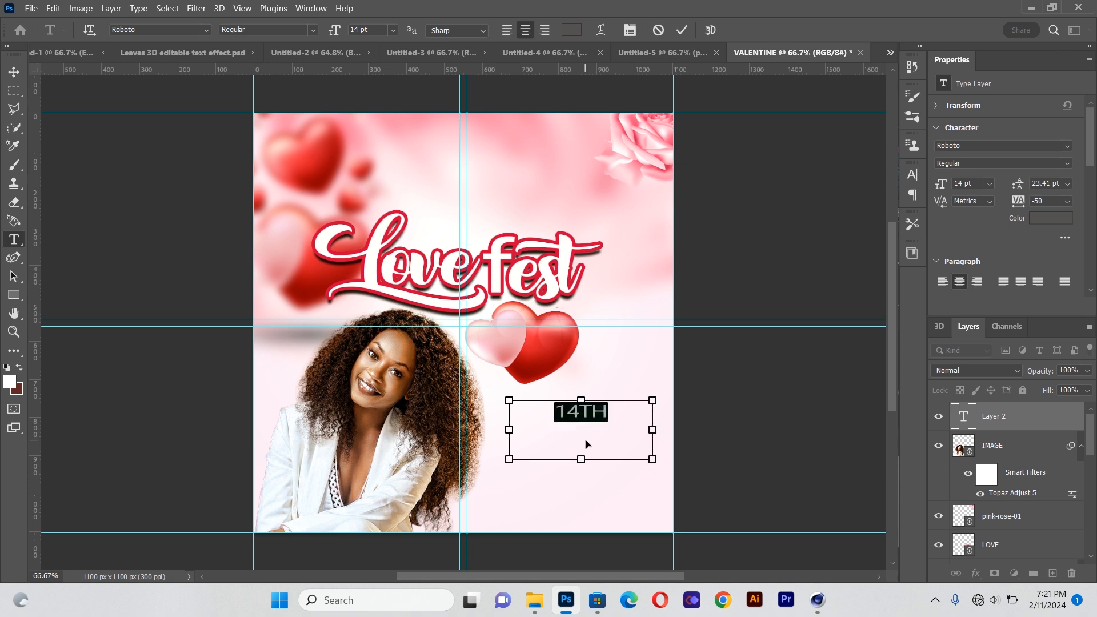
click(314, 30)
click(291, 100)
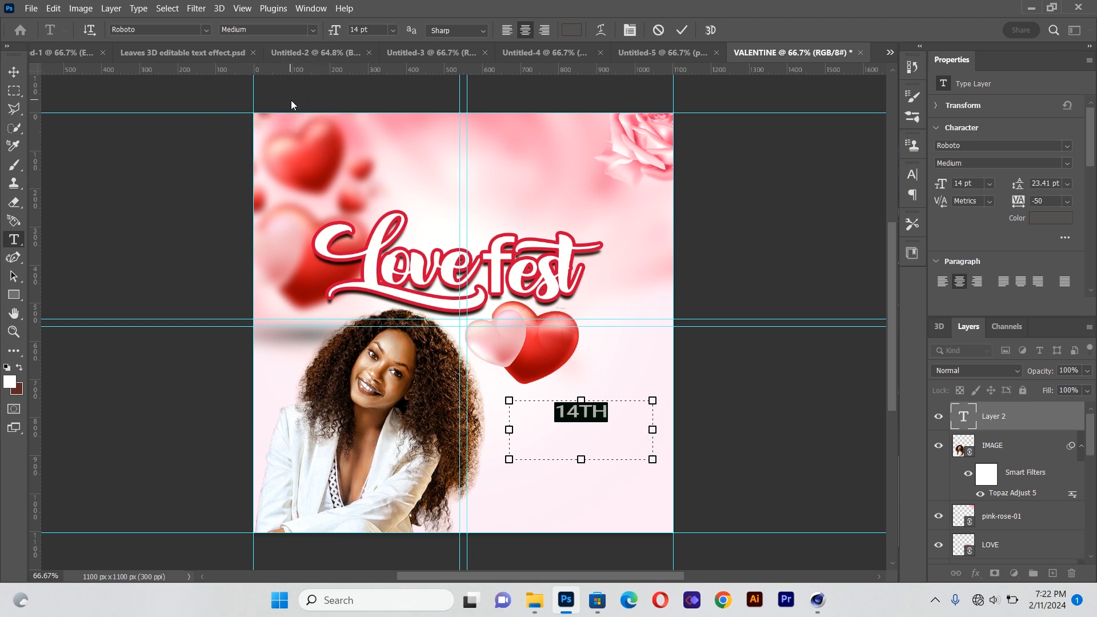
Reposition the 14TH text just below the red heart, nudging it slightly up and left
click(19, 75)
mouse_move(584, 415)
mouse_down()
mouse_move(569, 413)
mouse_move(578, 421)
mouse_up()
key(Up)
key(Up)
key(Up)
key(Up)
key(Up)
key(Up)
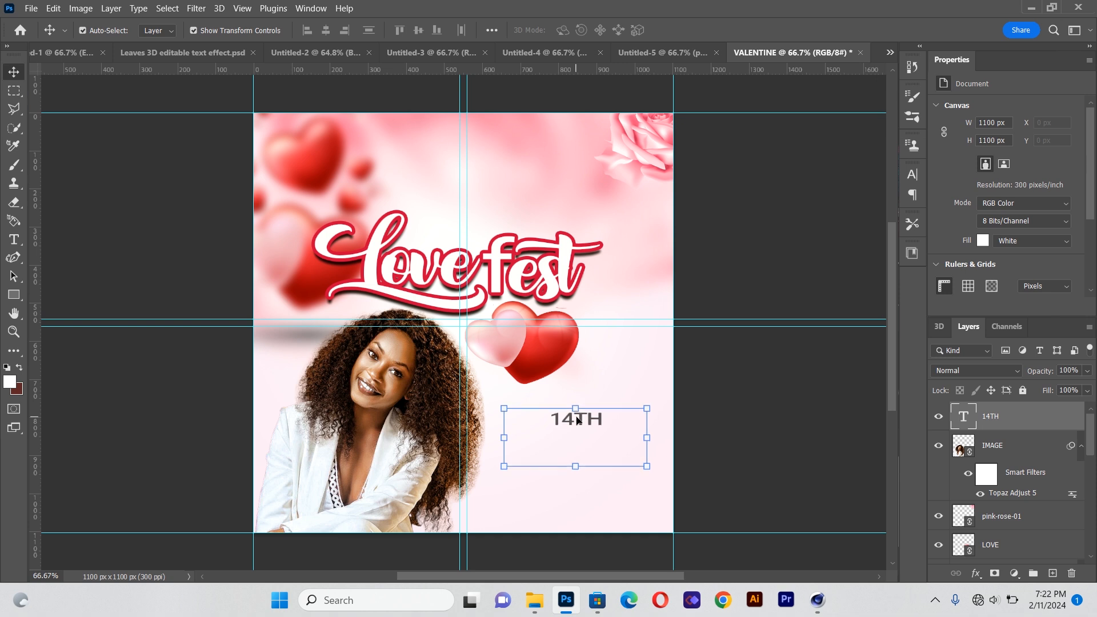
key(Left)
key(Left)
key(Left)
key(Left)
key(Left)
key(Left)
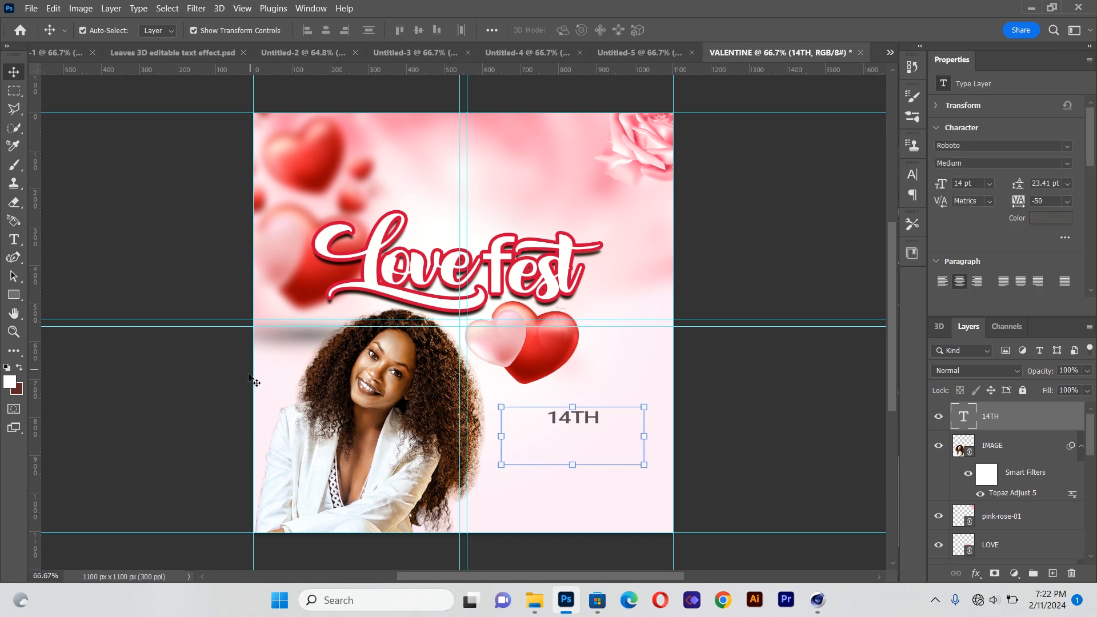
Duplicate the 14TH text layer and place the copy just beneath the original
click(209, 384)
click(566, 419)
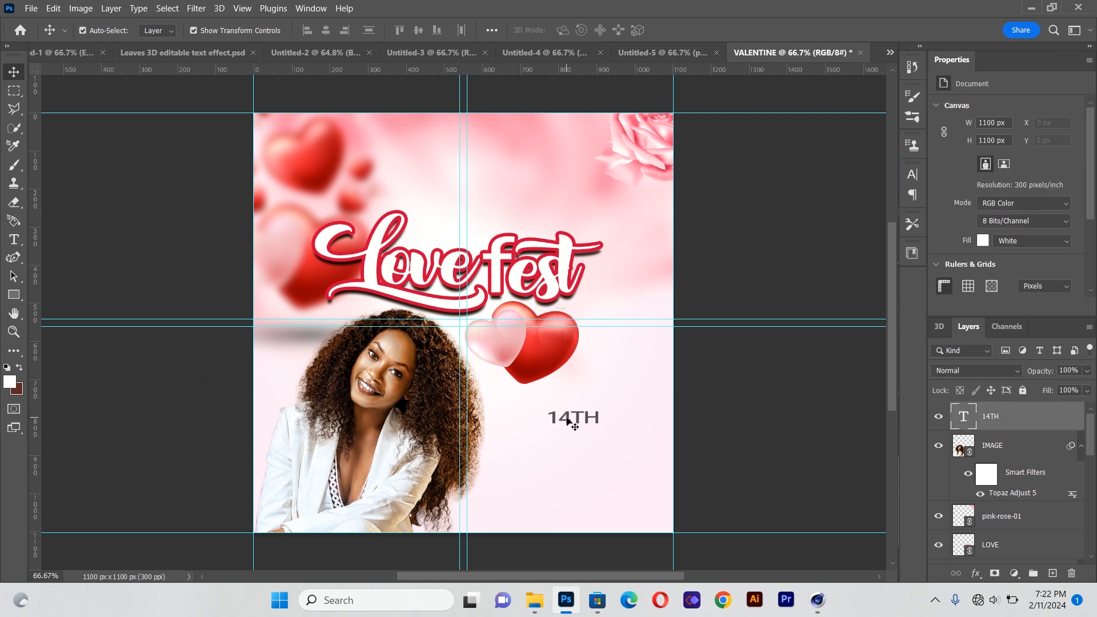
click(568, 420)
key(ctrl)
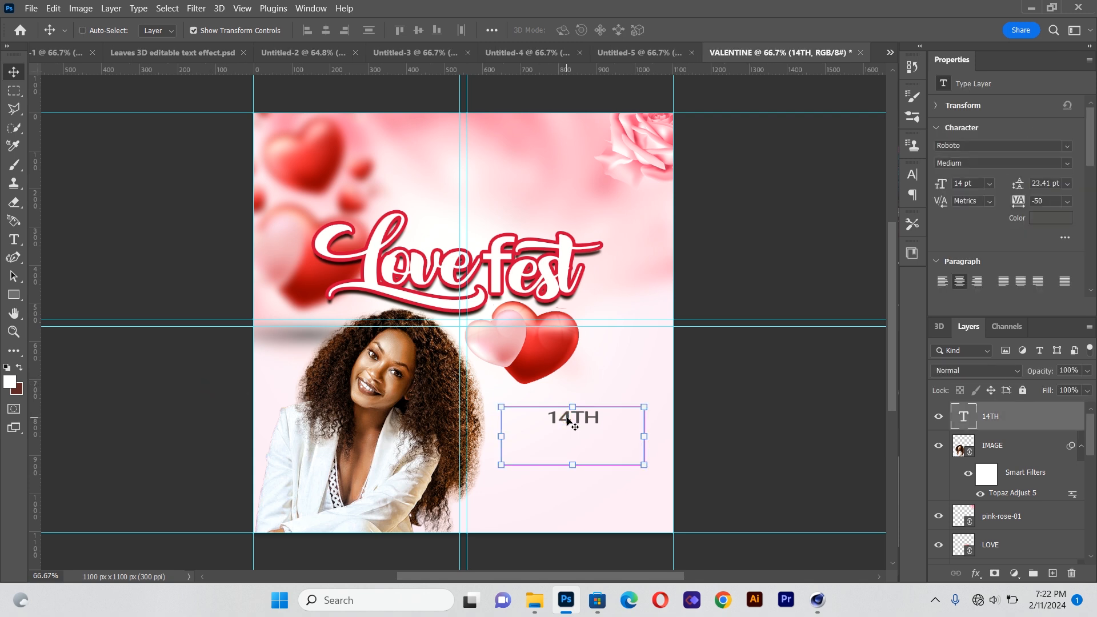
drag(567, 420, 569, 435)
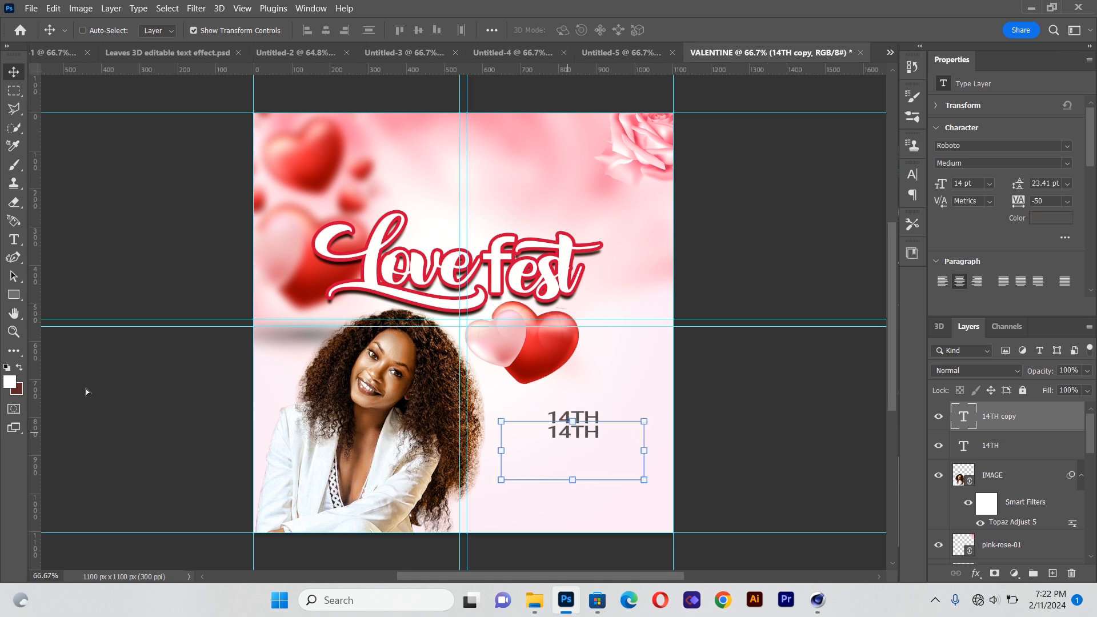
Change the duplicated text to FEB.24
click(14, 239)
drag(551, 431, 659, 446)
text(FE)
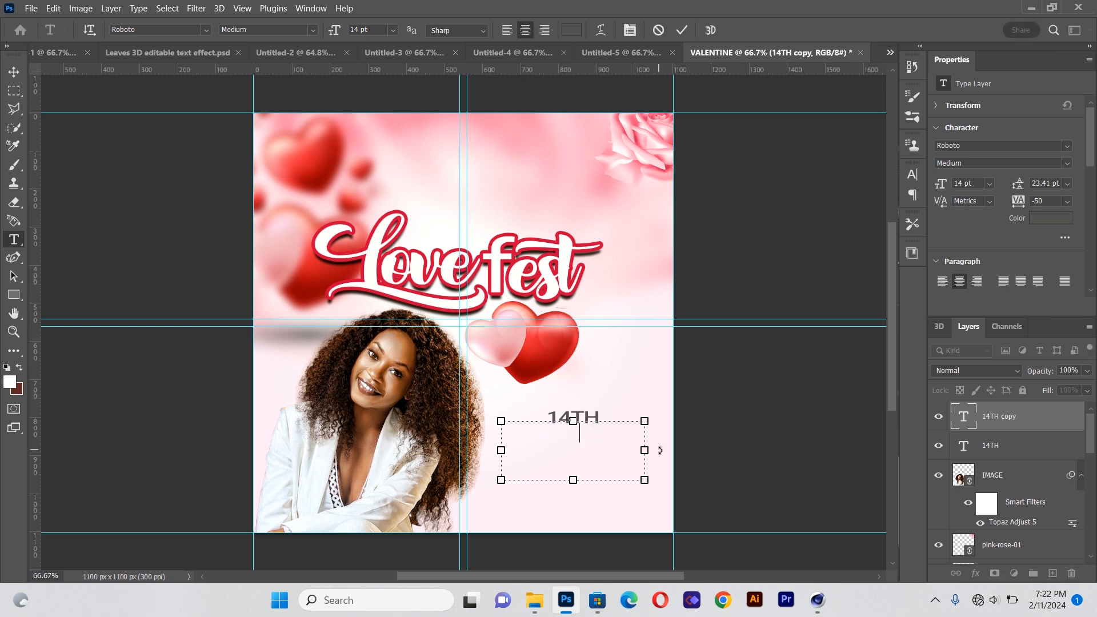
text(B.24)
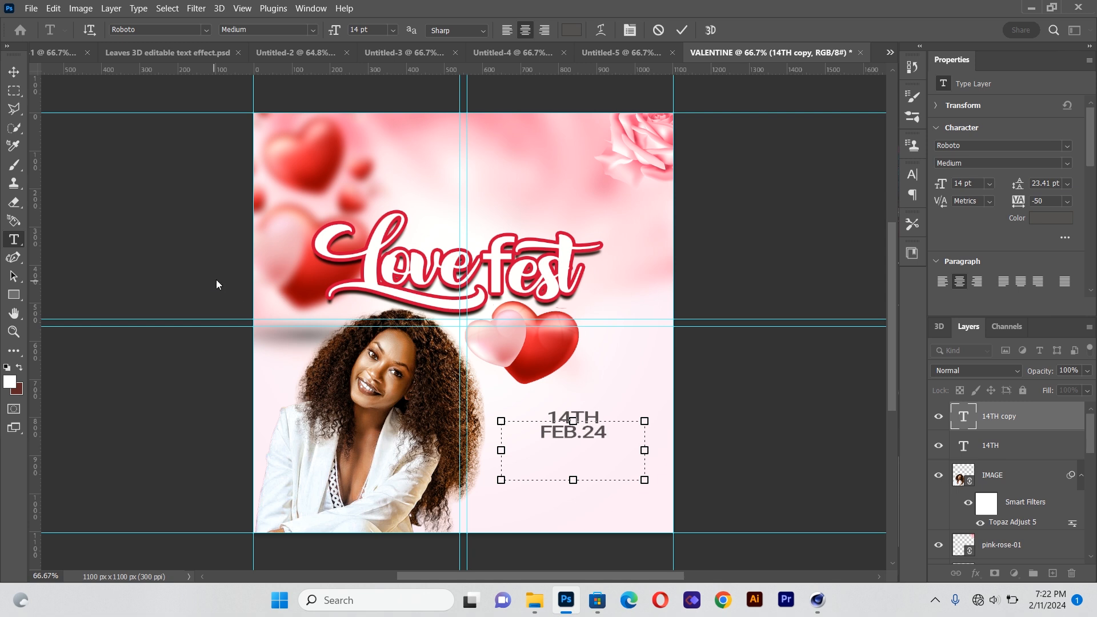
Scale the FEB.24 text down to about 75% and move it snugly under 14TH
click(13, 72)
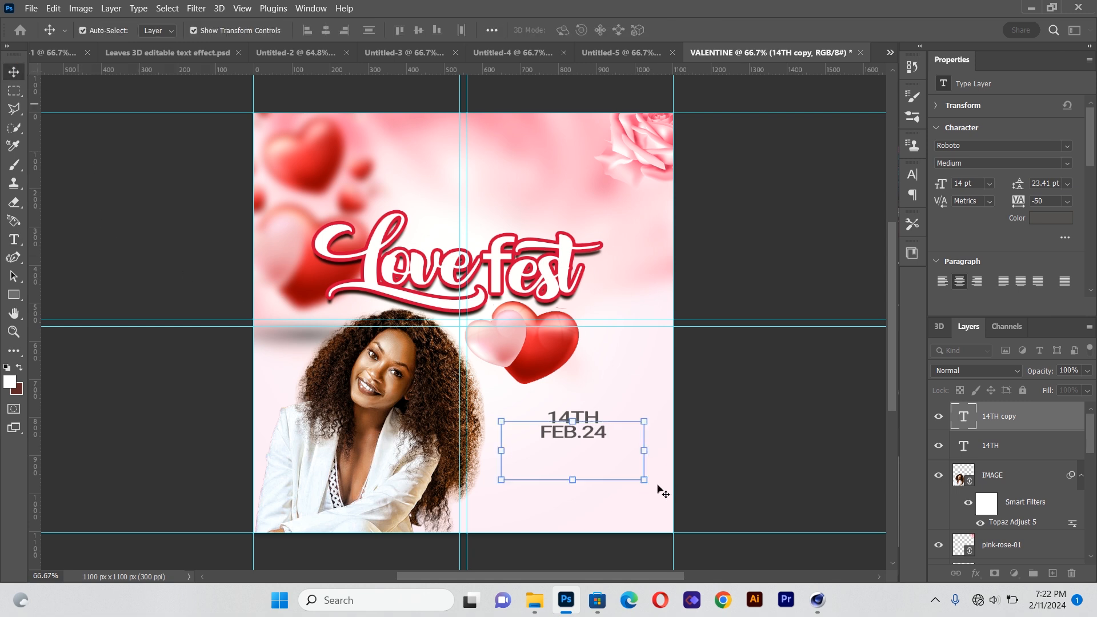
drag(646, 479, 608, 465)
drag(560, 436, 581, 439)
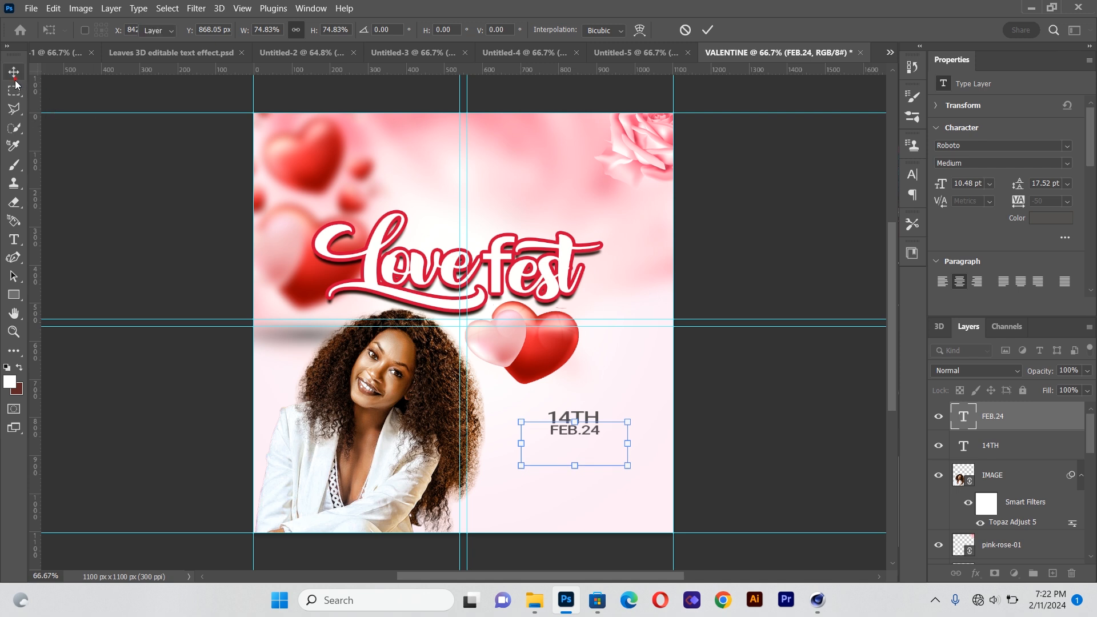
click(113, 227)
key(Return)
Create a new text box below the date and set its size to 6 pt
click(14, 239)
drag(518, 449, 654, 516)
click(392, 31)
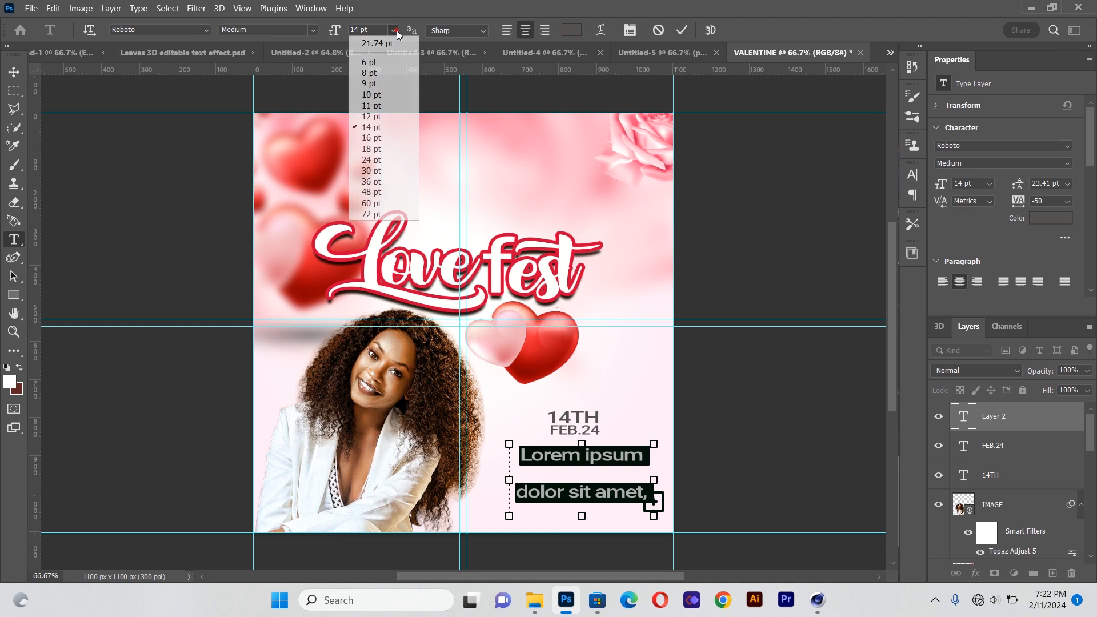
click(389, 61)
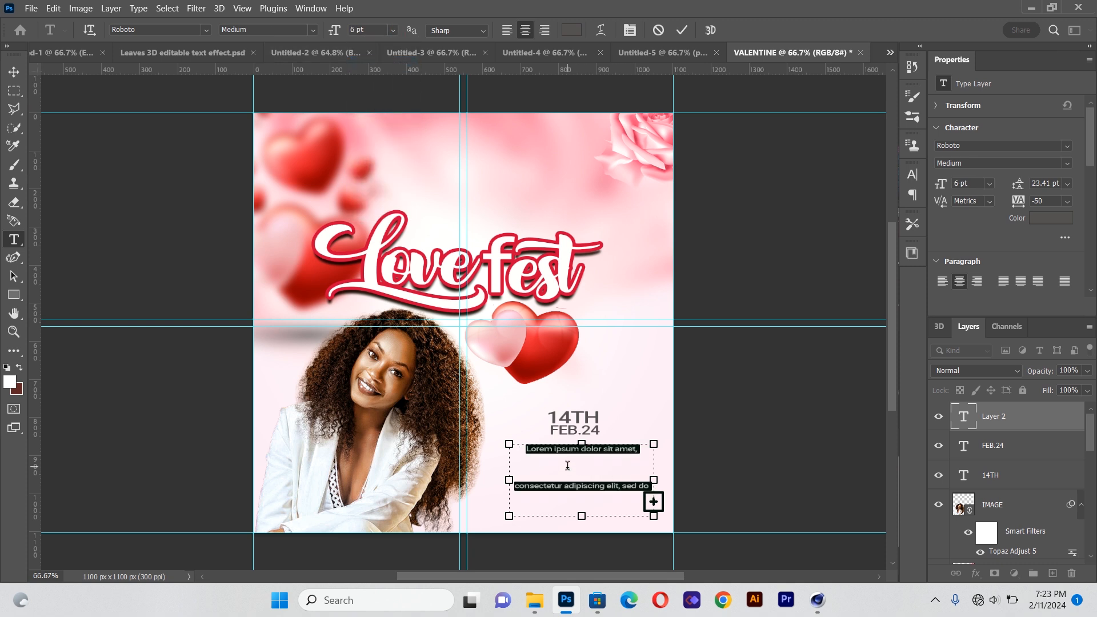
Replace the placeholder with the event venue address on two lines
key(BackSpace)
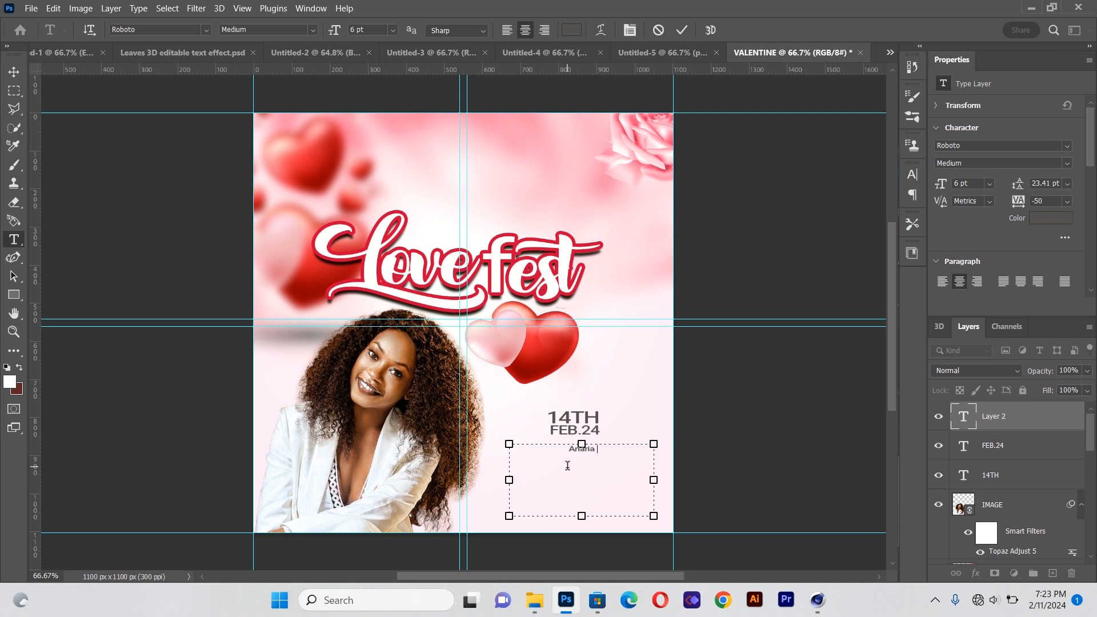
text(ternational)
key(BackSpace)
text(al)
key(BackSpace)
key(BackSpace)
text(l)
text( mar)
text(ker)
key(BackSpace)
text(t ,aBA)
key(Return)
text(nORTH)
Set the venue text's leading to 6 pt, left-align it and narrow its text box
key(ctrl+a)
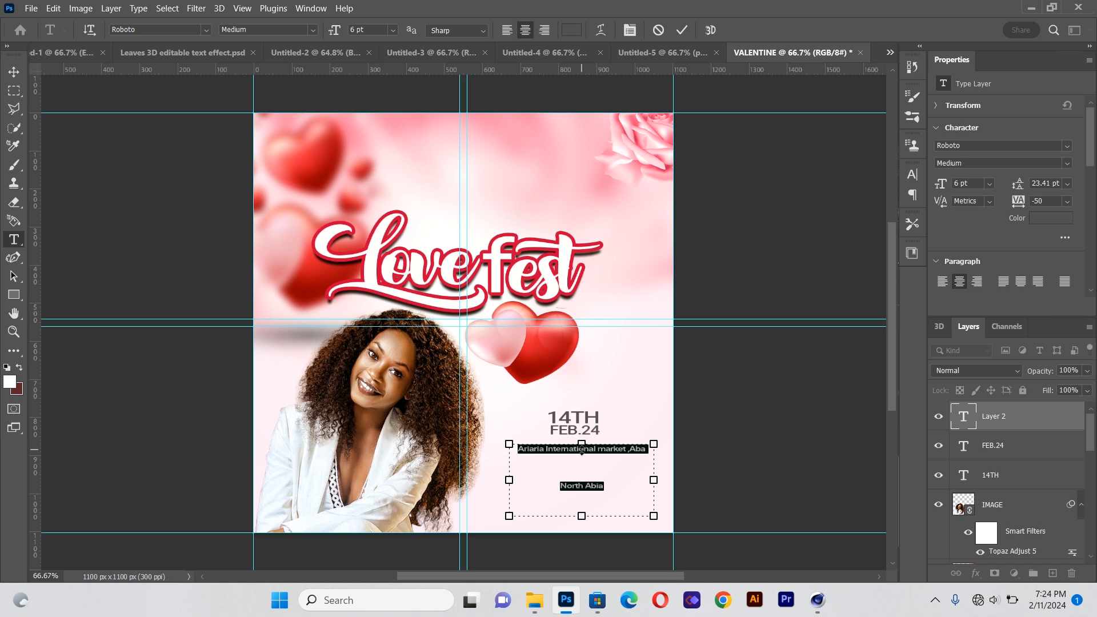
click(629, 29)
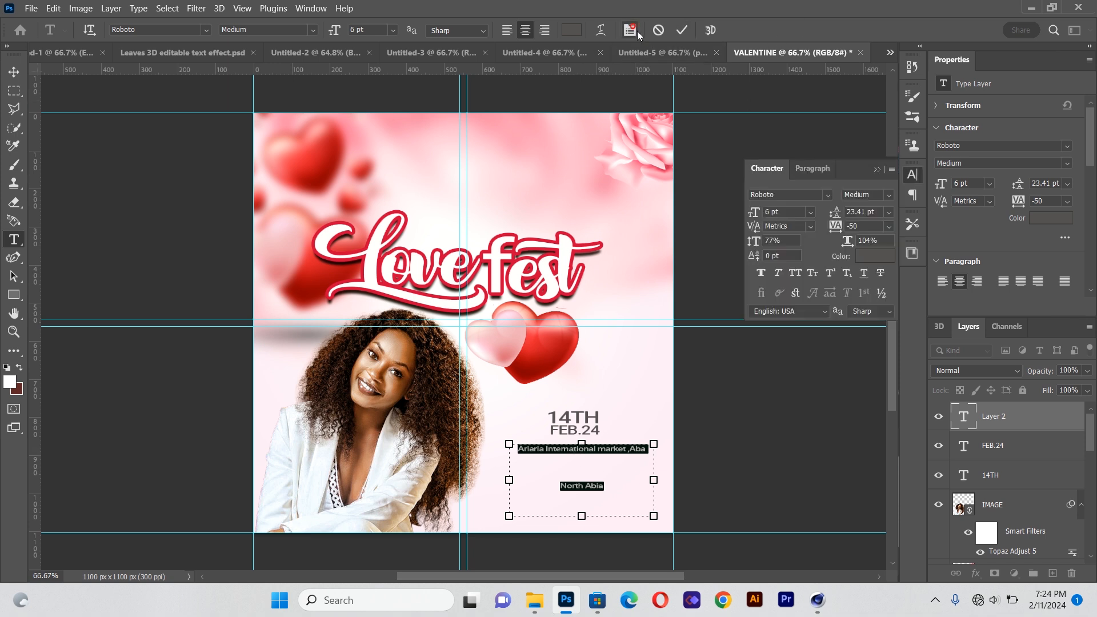
click(889, 215)
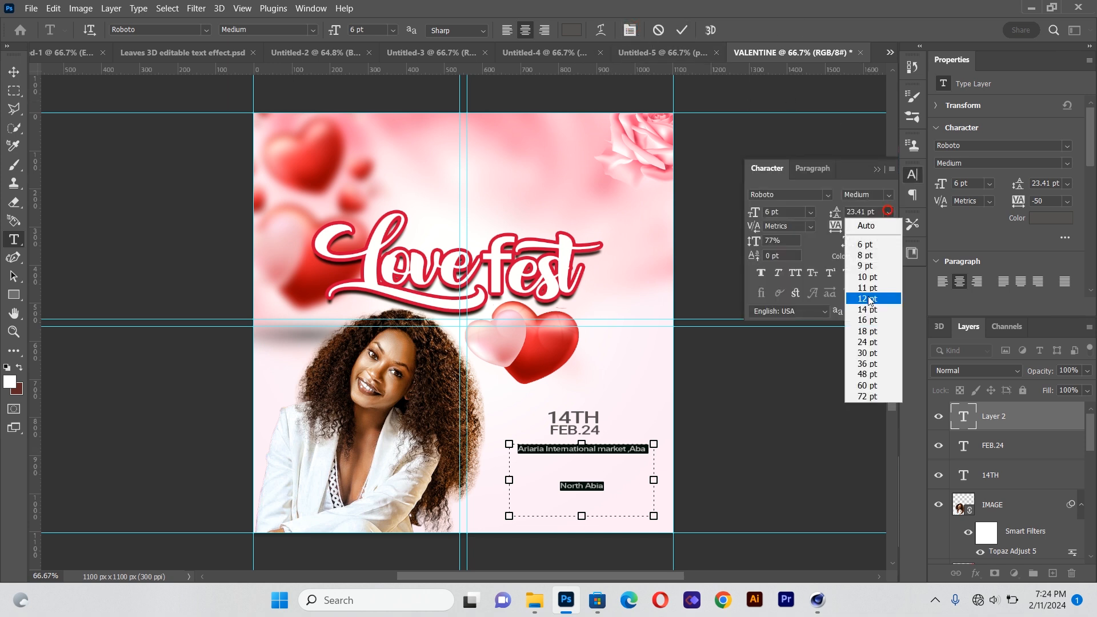
click(871, 256)
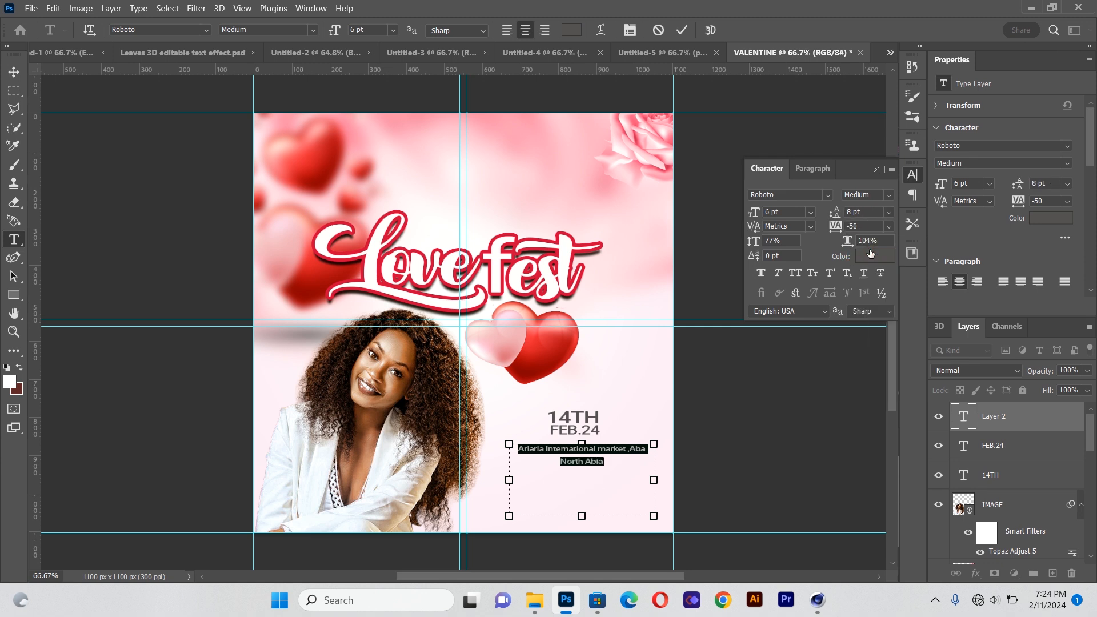
click(890, 213)
click(875, 245)
click(506, 29)
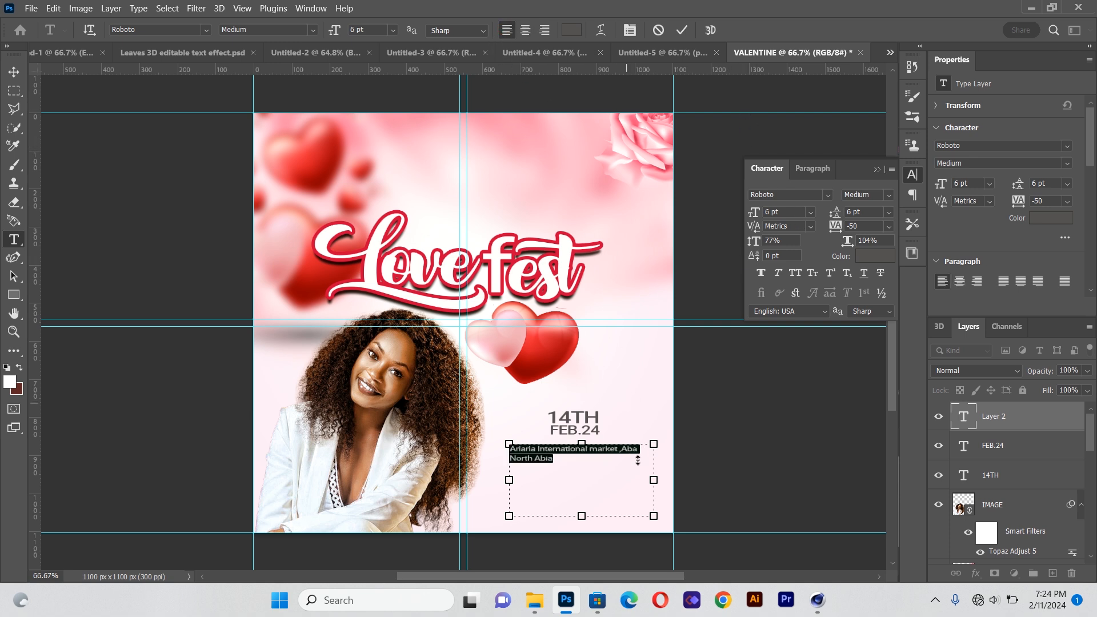
drag(653, 480, 628, 480)
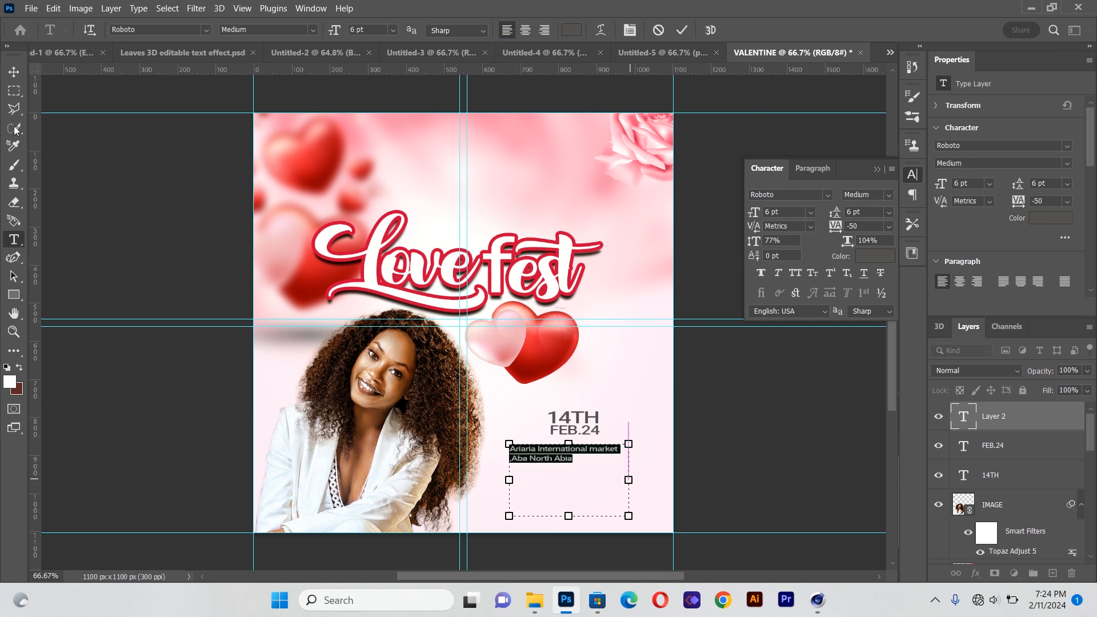
Move the venue text up beneath the FEB.24 date, aligned with it
click(12, 71)
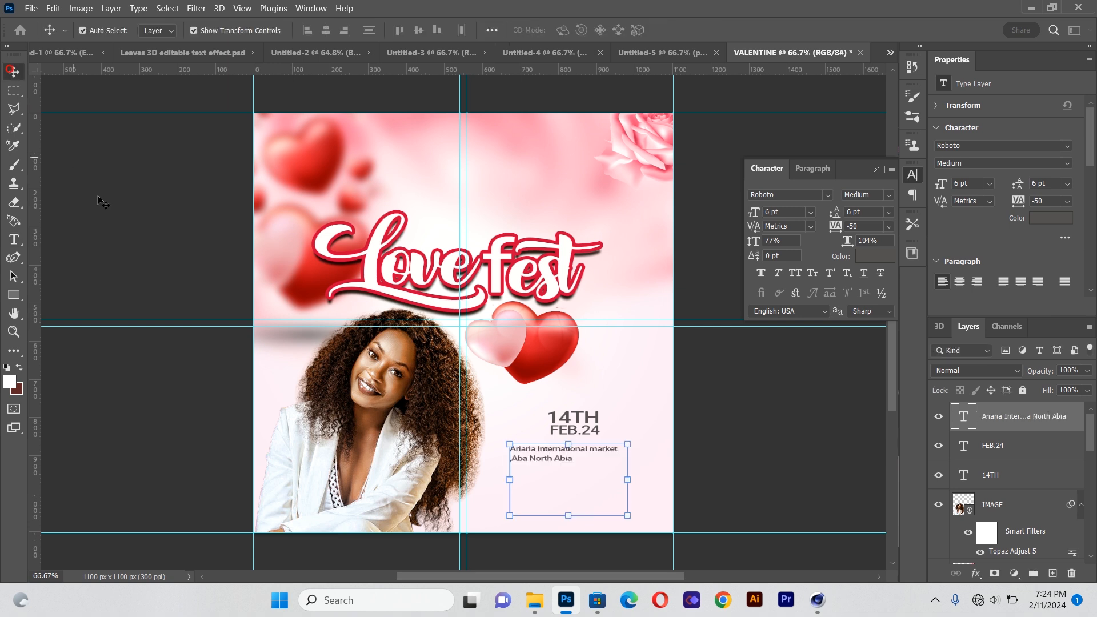
click(542, 450)
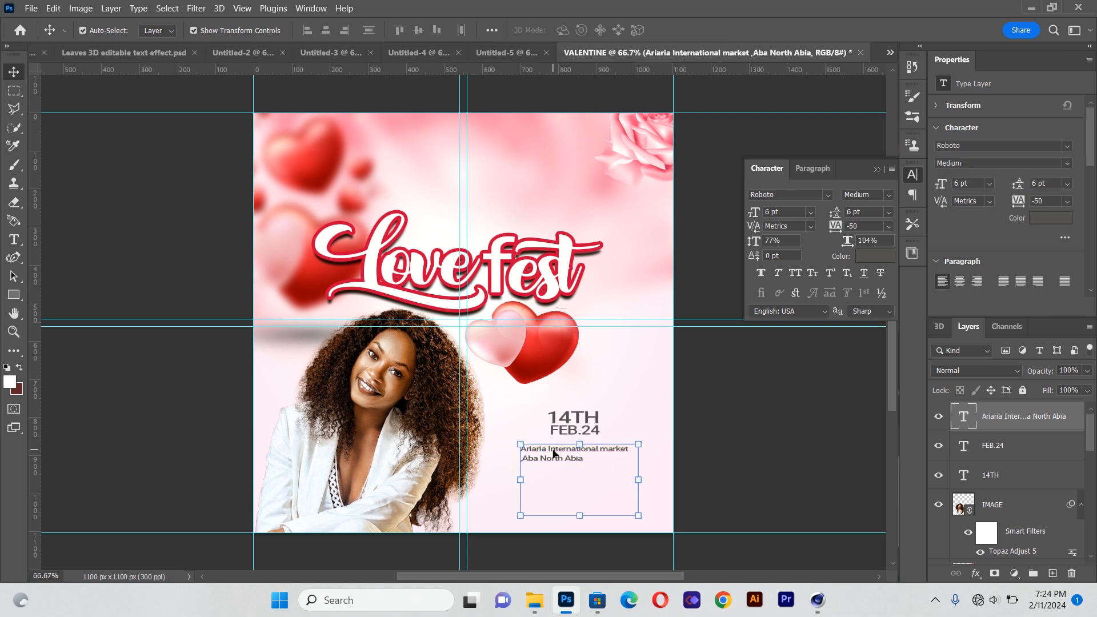
drag(527, 452, 568, 448)
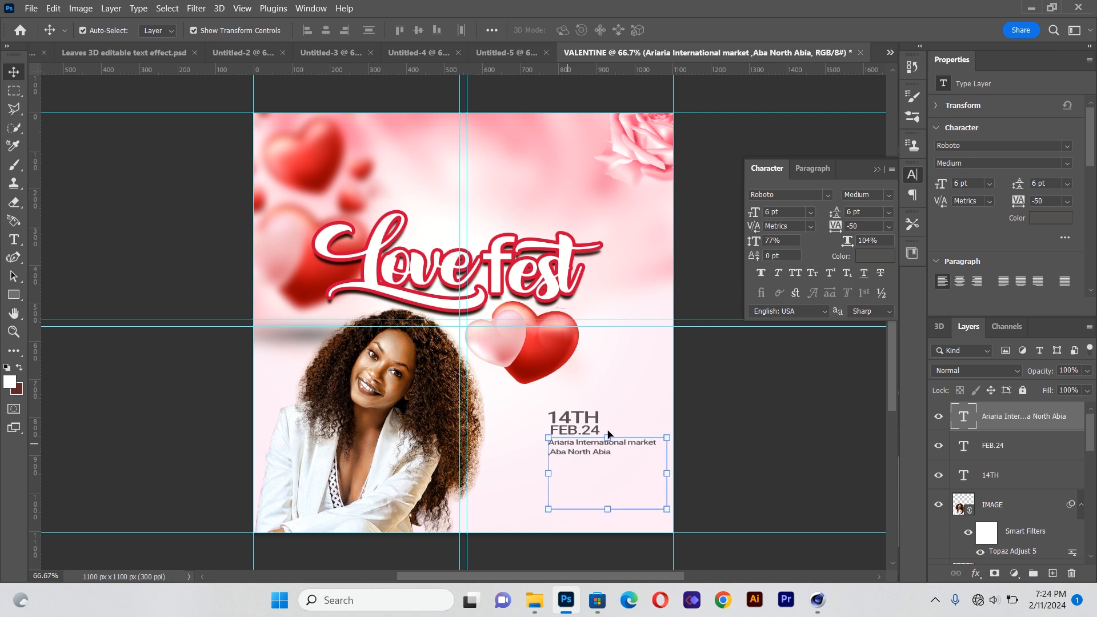
click(819, 441)
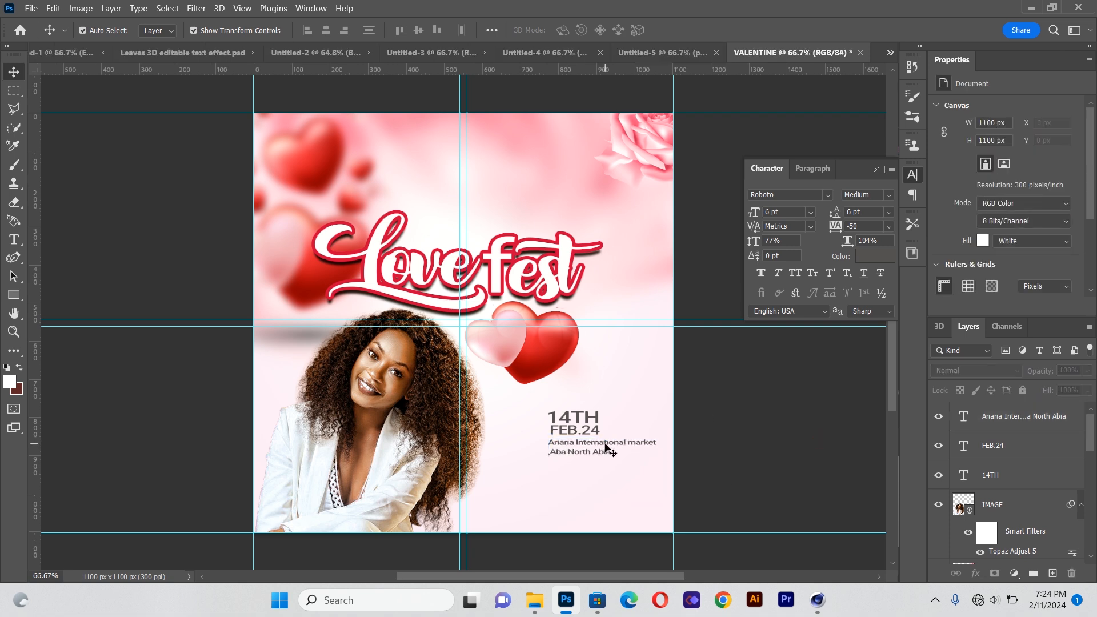
Create a new text box below the venue text and enter 10:00am as the event time
drag(606, 446, 606, 456)
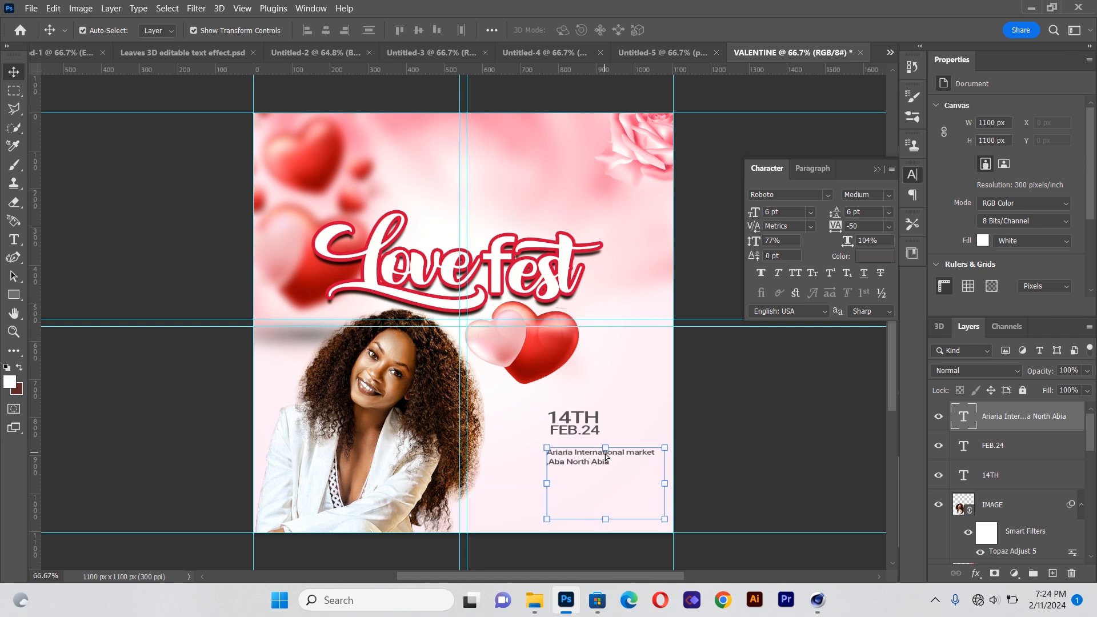
click(141, 379)
key(t)
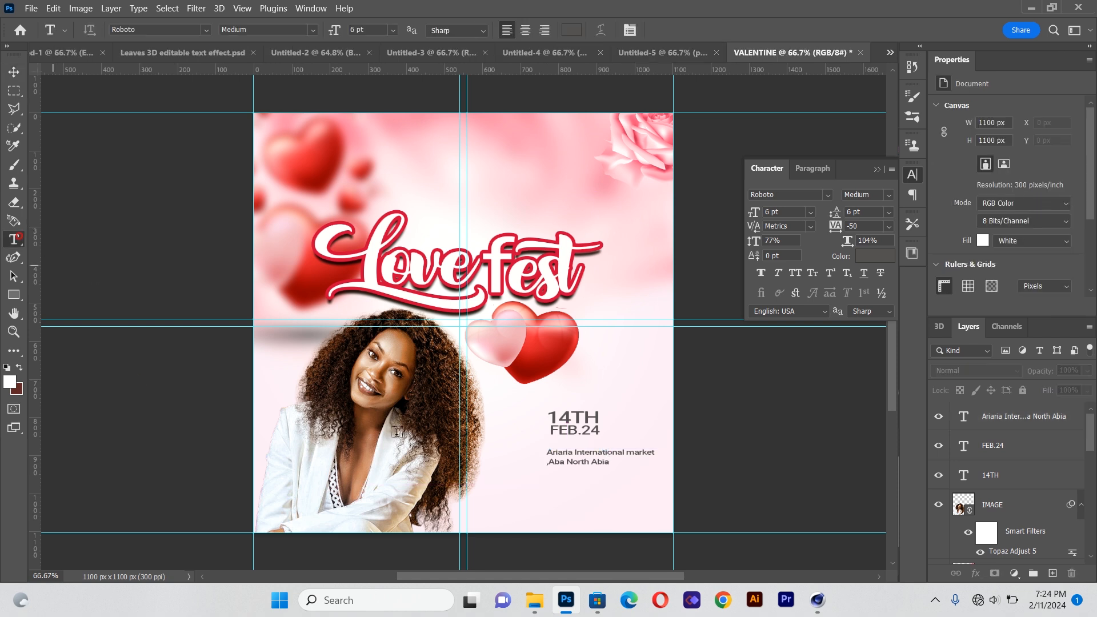
drag(510, 467, 636, 506)
key(BackSpace)
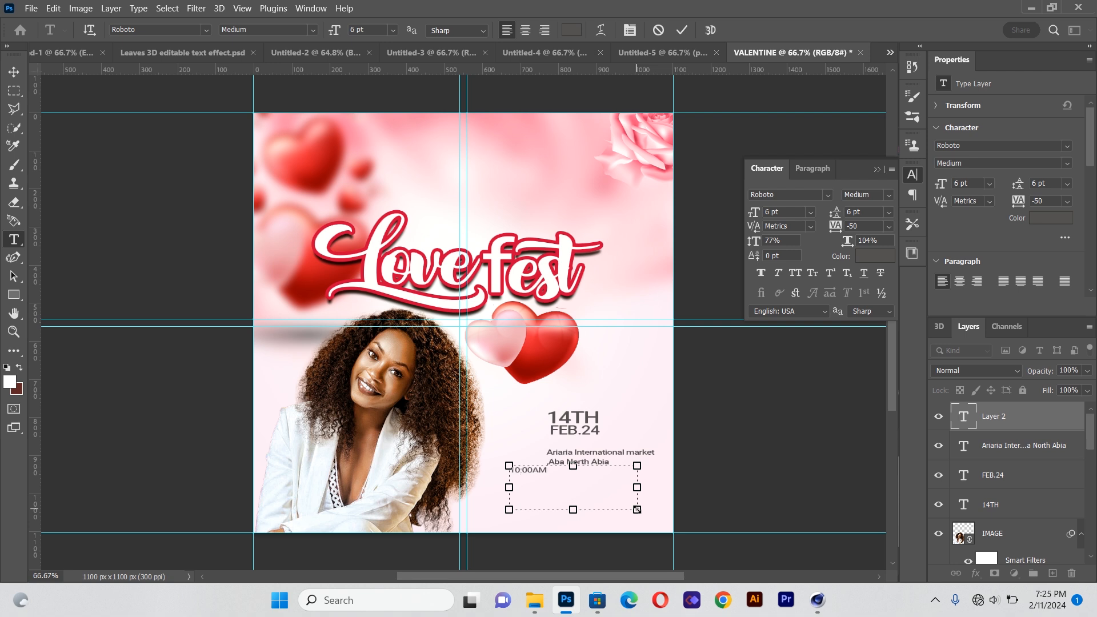
key(BackSpace)
key(BackSpace)
text(am)
key(ctrl+a)
Enlarge the time text to about 11 pt and move it beneath the venue text, left-aligned with it
click(14, 71)
drag(638, 509, 747, 547)
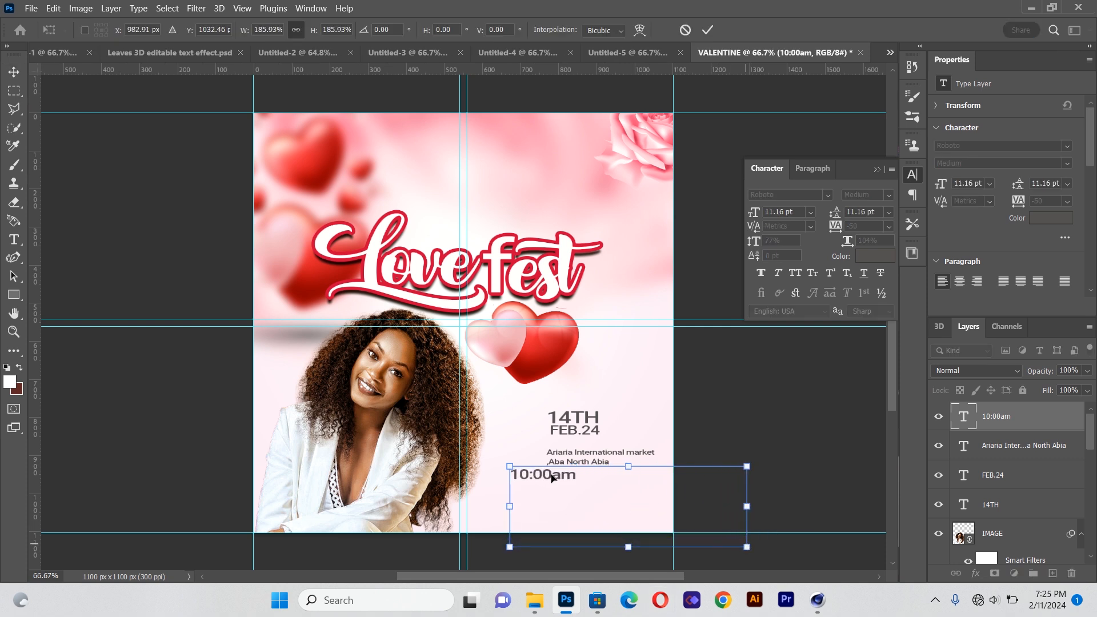
drag(551, 481, 587, 482)
key(Down)
key(Down)
key(Down)
key(Down)
key(Down)
key(Down)
key(Down)
key(Down)
key(Down)
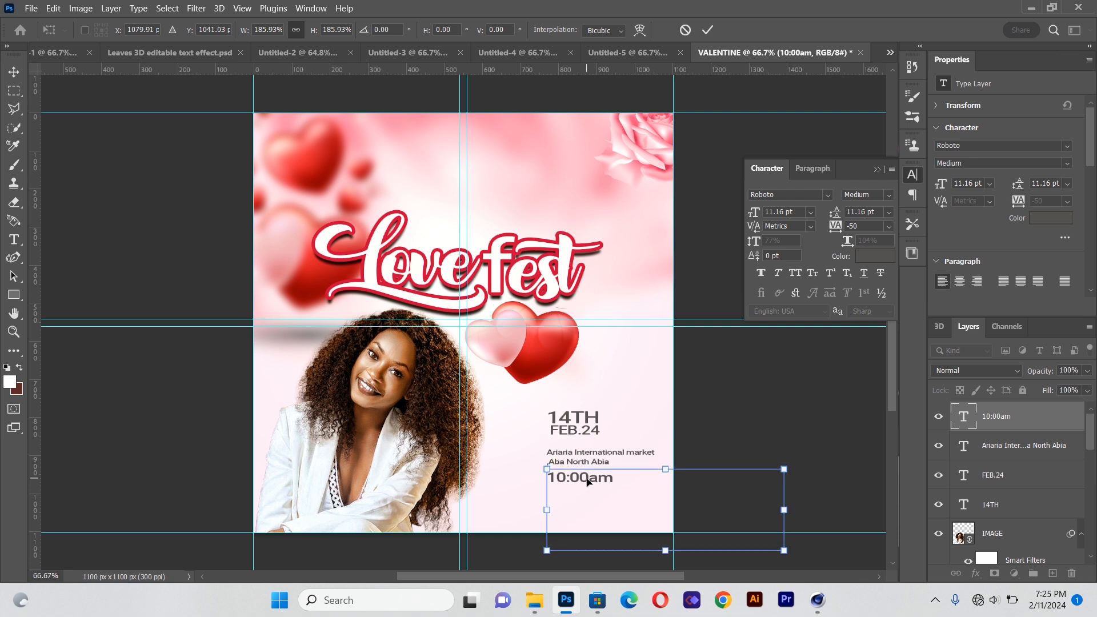
click(15, 240)
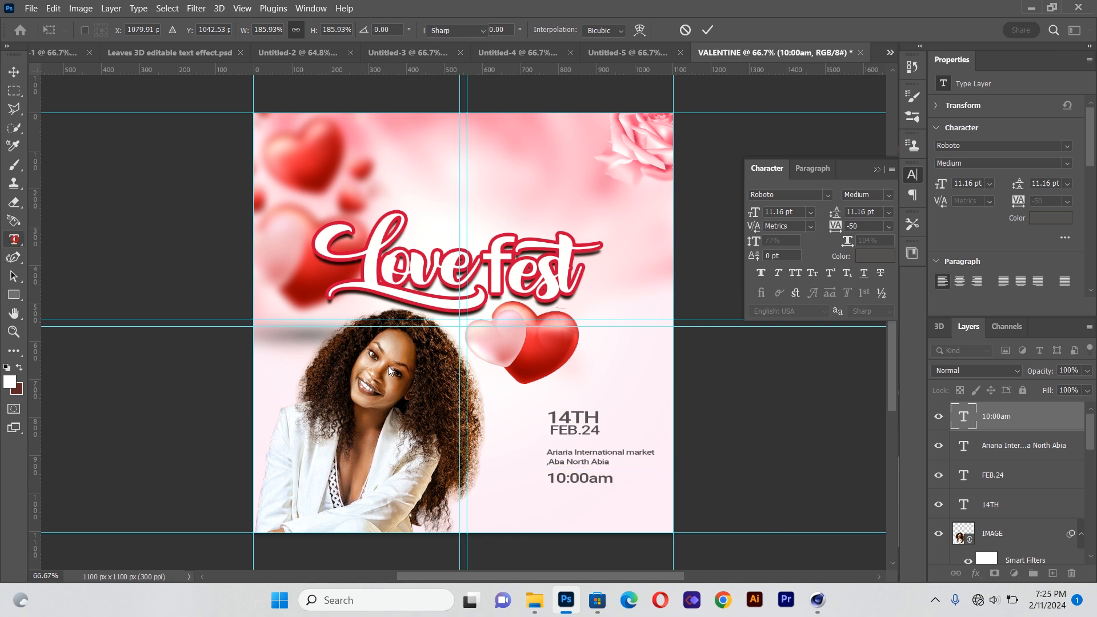
Change the time text's font style to Regular
drag(550, 477, 637, 480)
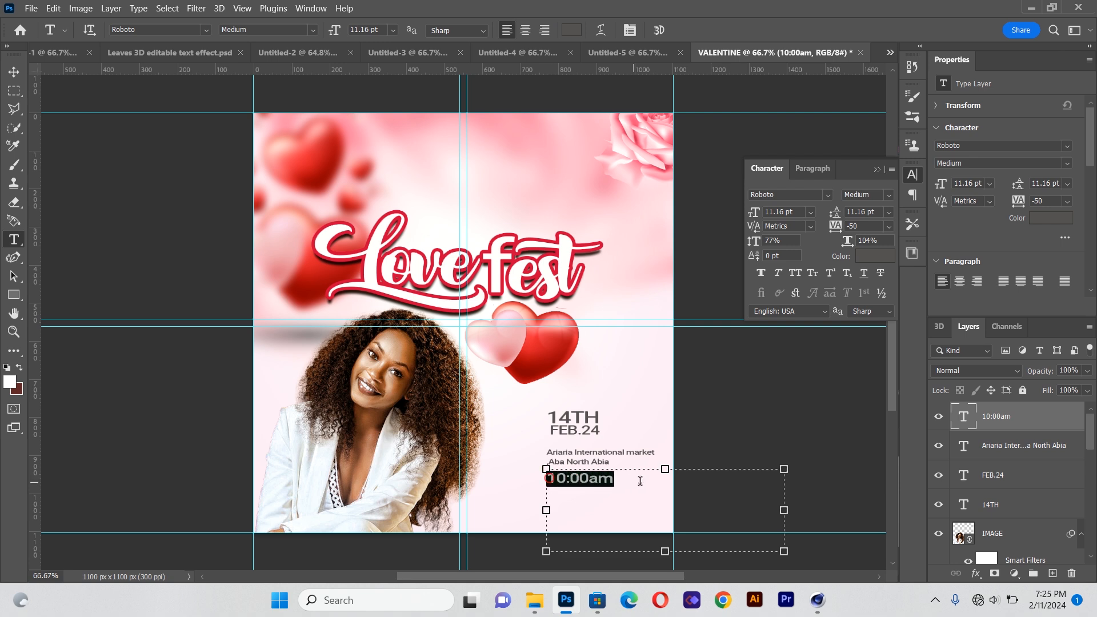
click(311, 30)
click(281, 78)
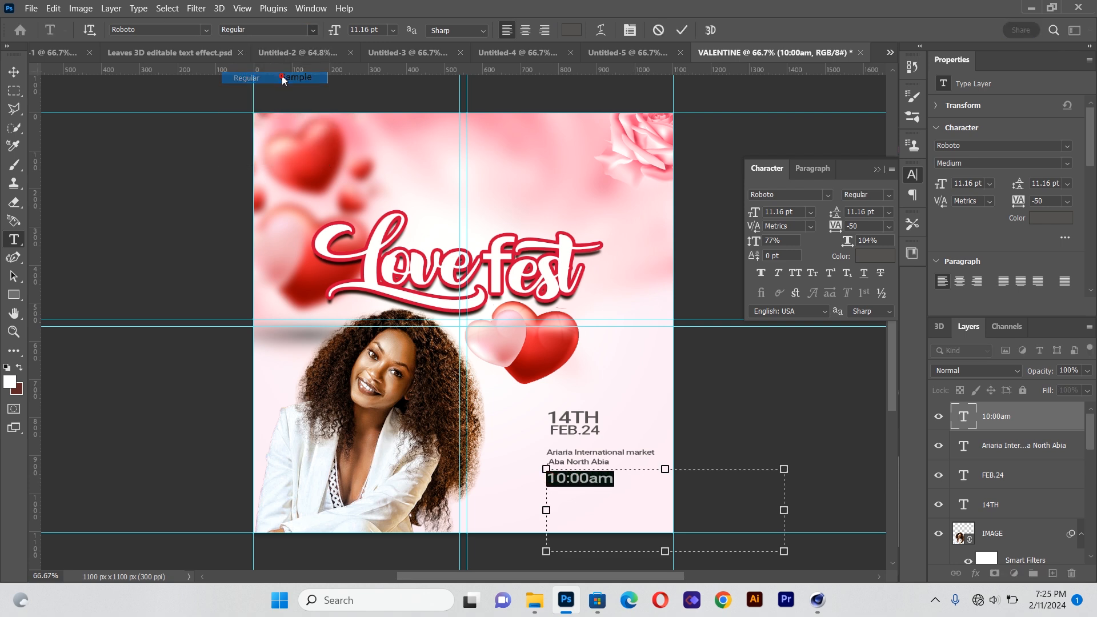
click(13, 71)
click(200, 349)
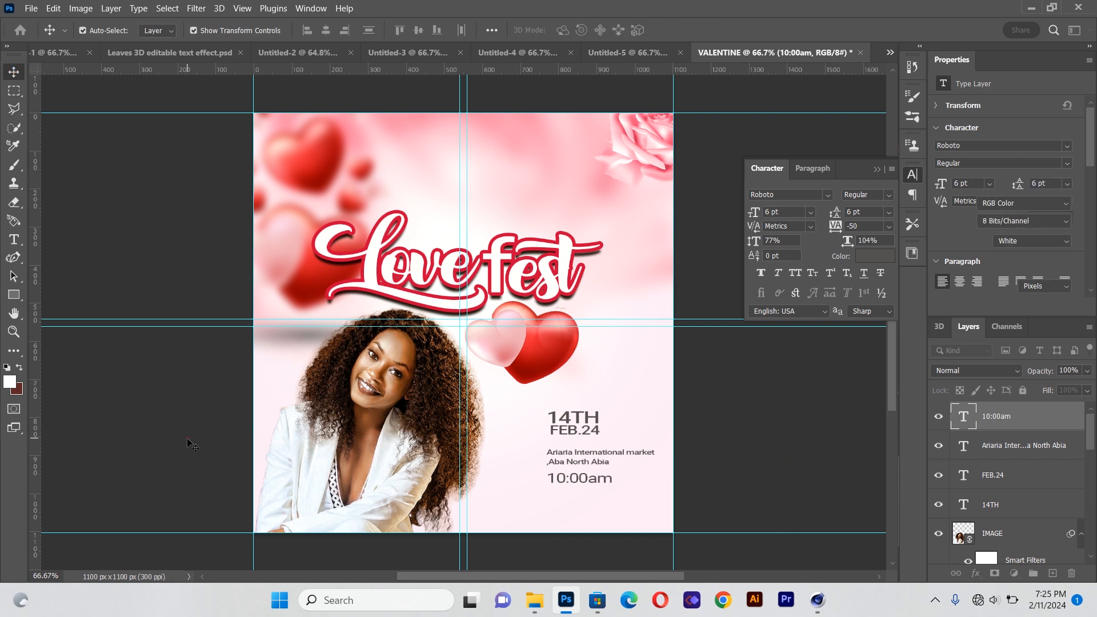
Duplicate the time text and move the copy just below the original
click(577, 479)
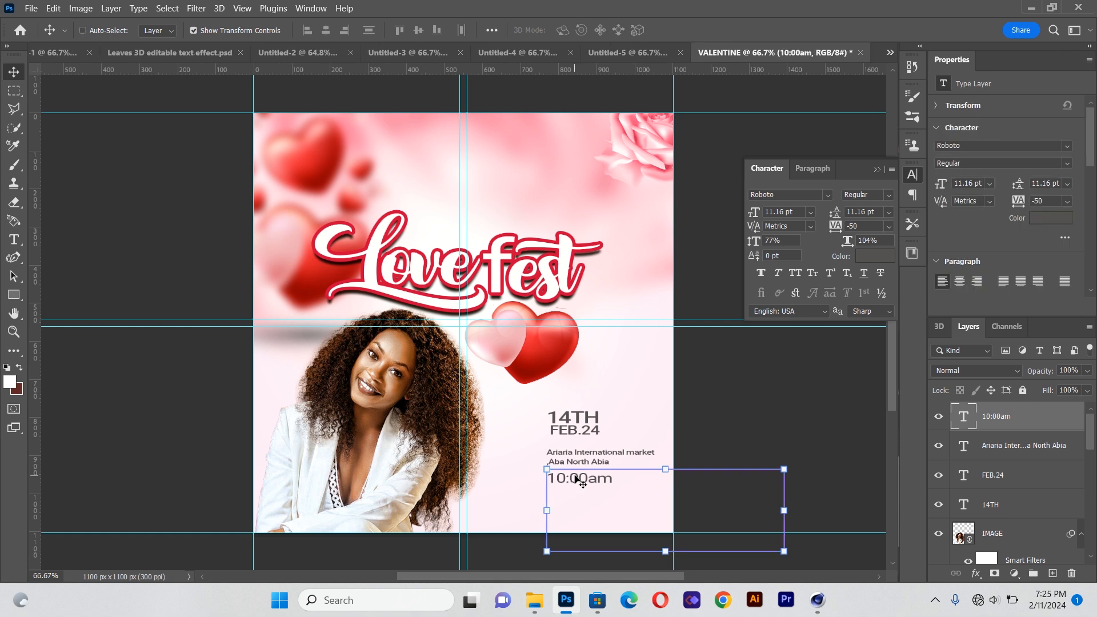
key(ctrl+j)
drag(578, 479, 578, 492)
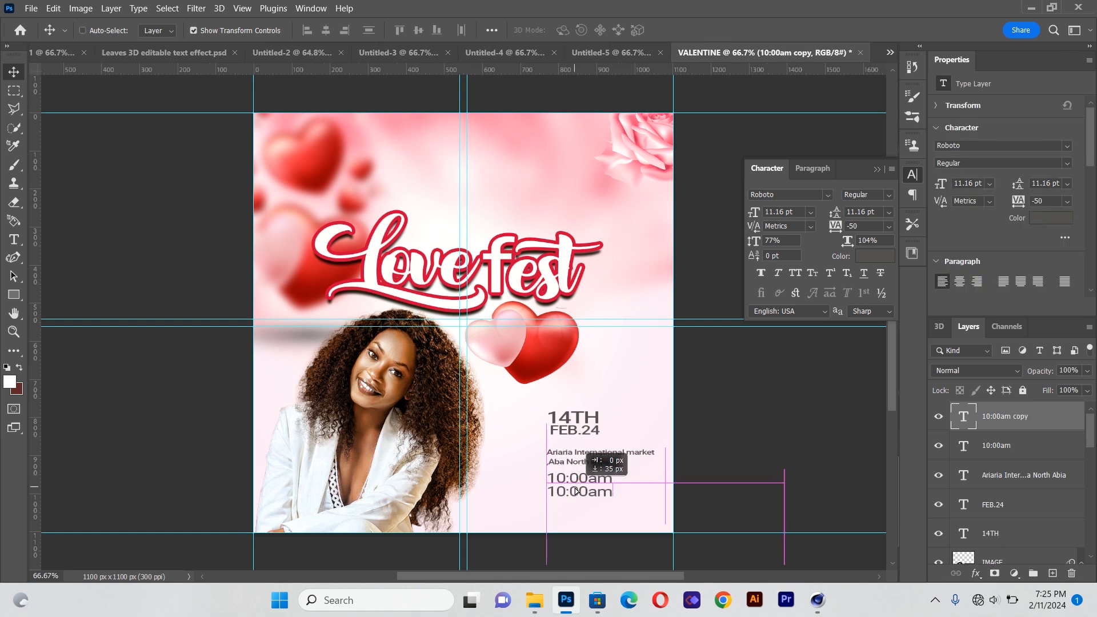
click(14, 239)
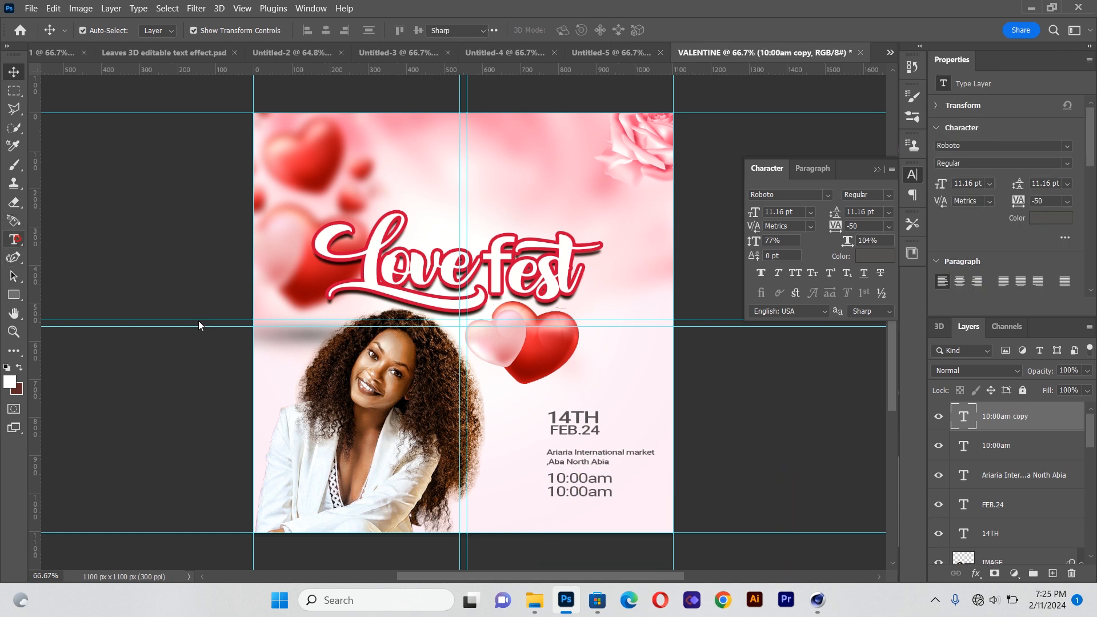
Replace the copied text with the word prompt
drag(556, 492, 654, 498)
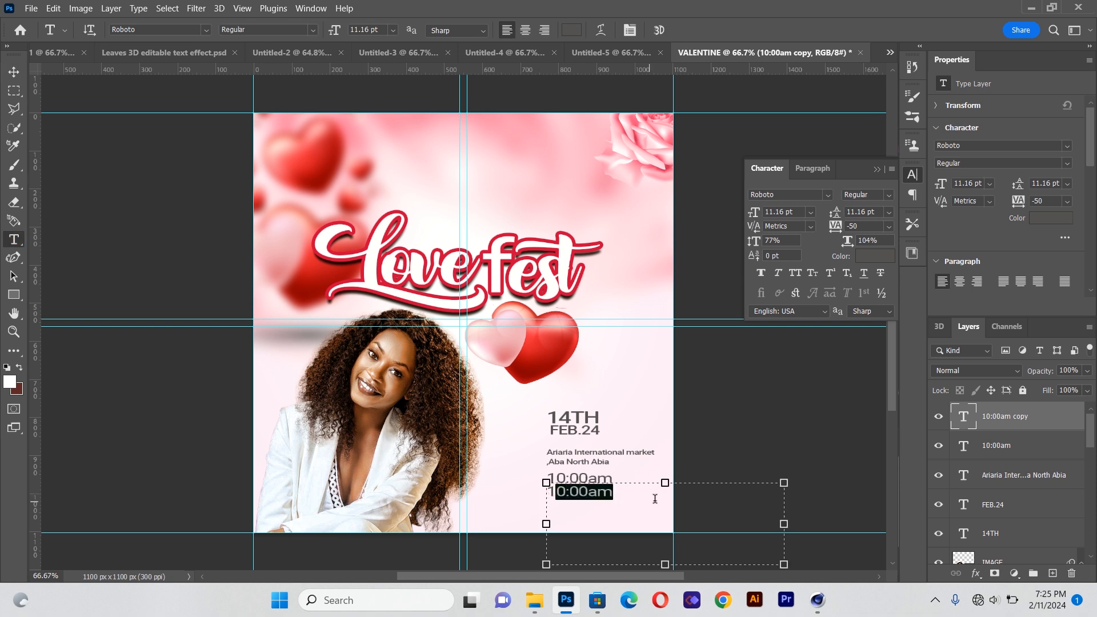
key(ctrl+a)
key(BackSpace)
text(P)
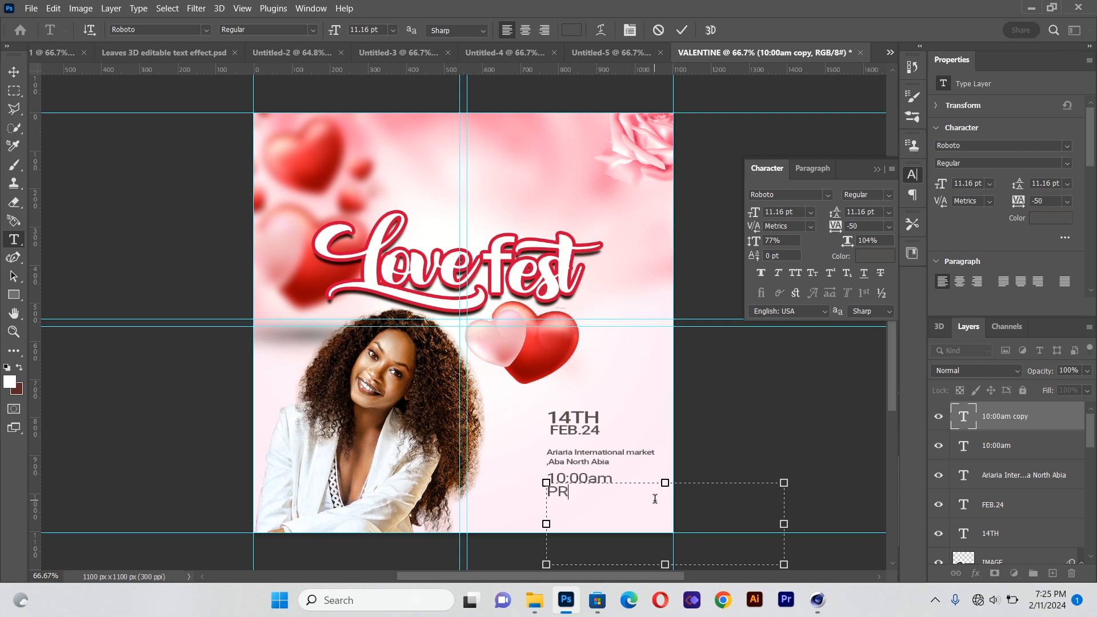
key(BackSpace)
key(BackSpace)
text(prompt)
Set the prompt text's font to Autography and its colour to the red sampled from the title
key(ctrl+a)
click(205, 31)
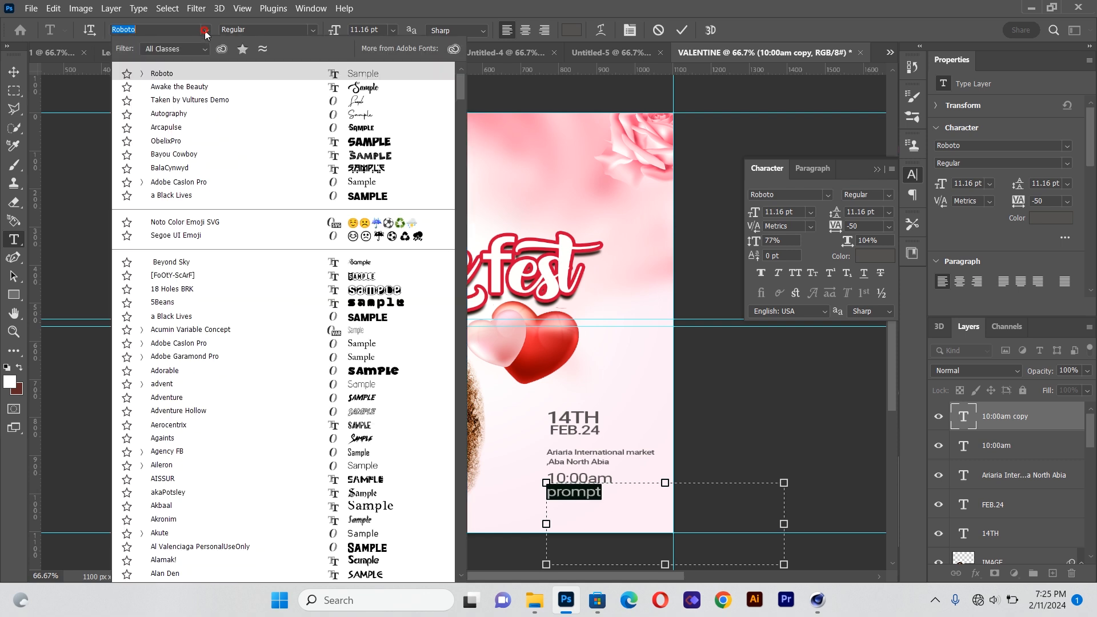
click(187, 119)
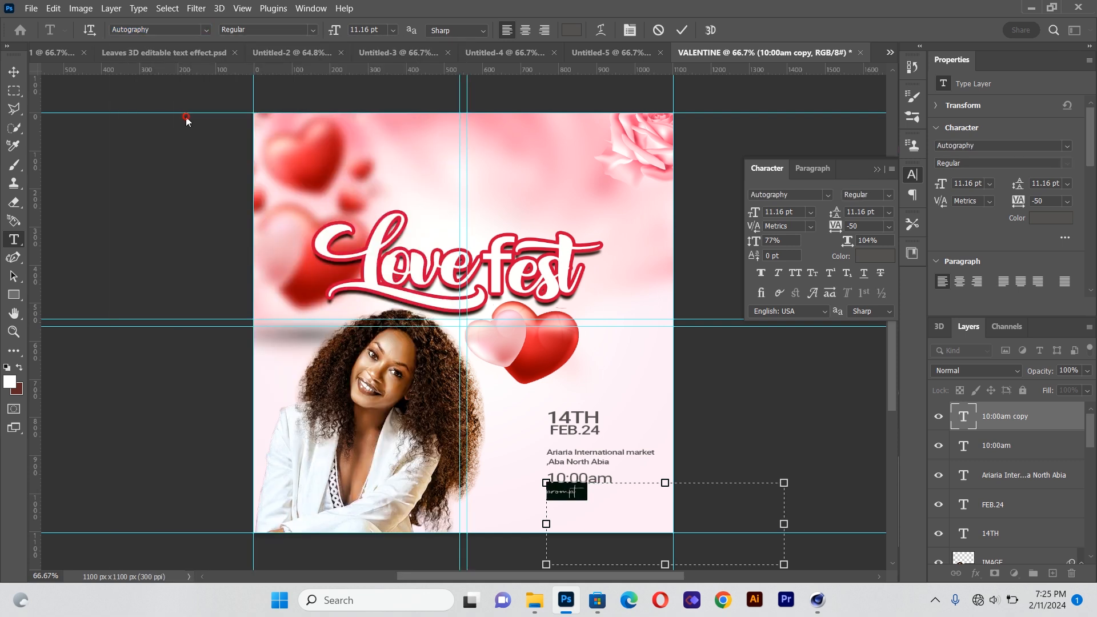
click(570, 30)
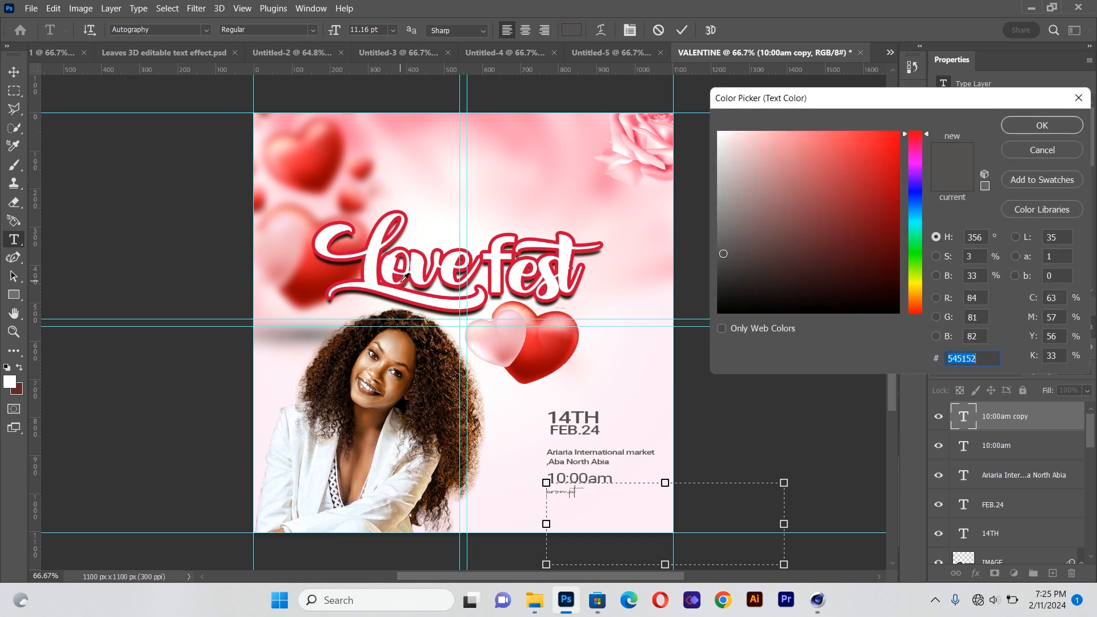
click(404, 280)
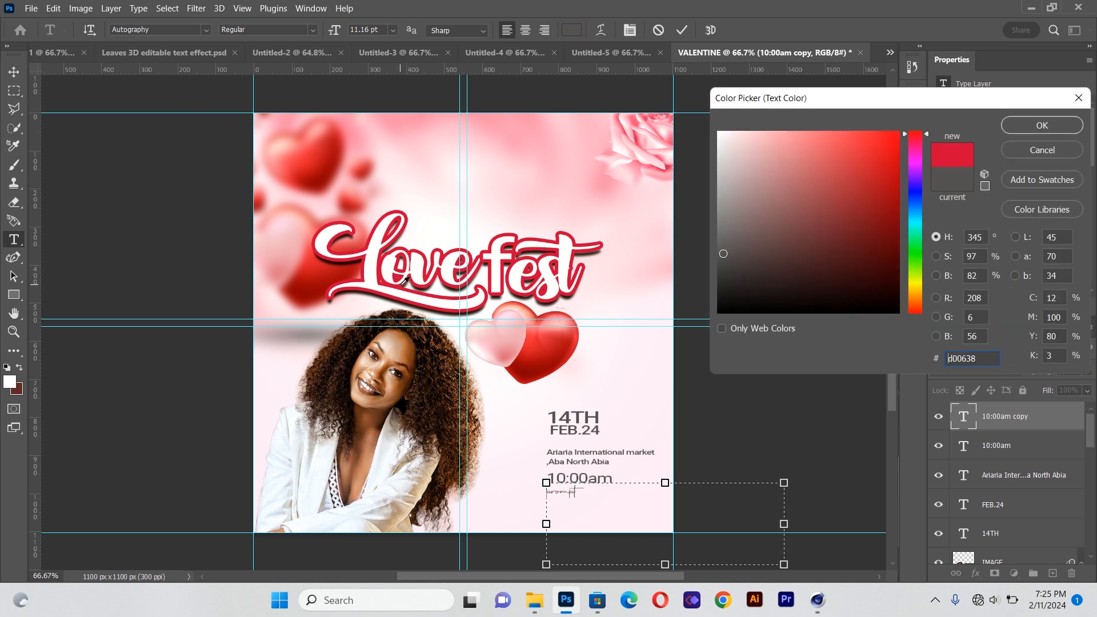
click(1054, 125)
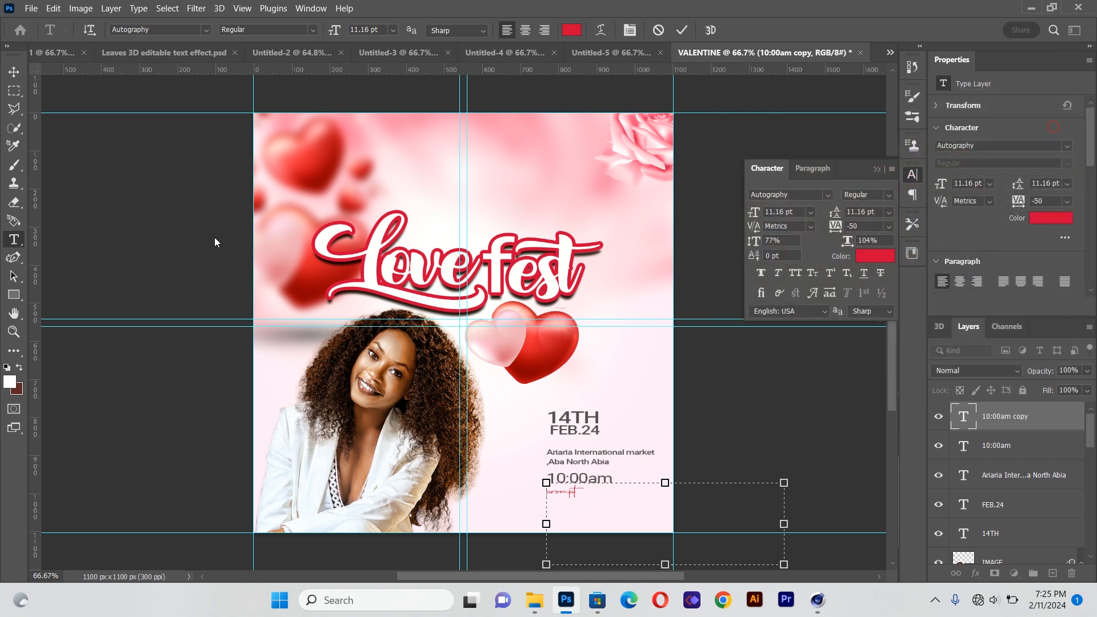
Enlarge the prompt text to about 16 pt and place it beneath the time
click(14, 72)
drag(784, 524, 894, 524)
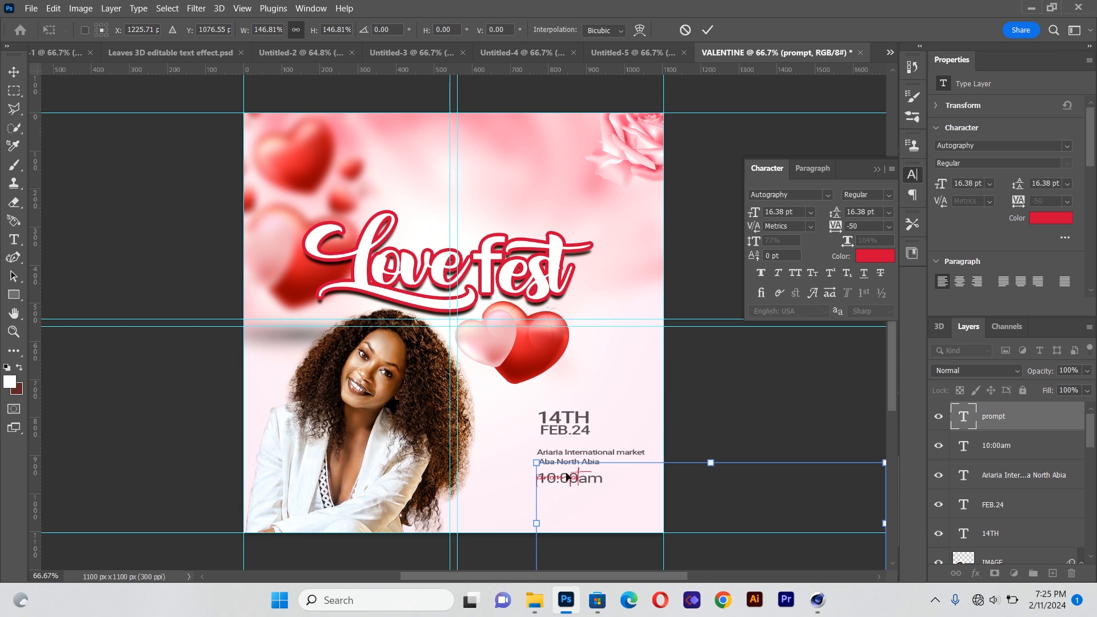
drag(568, 483, 575, 491)
click(20, 74)
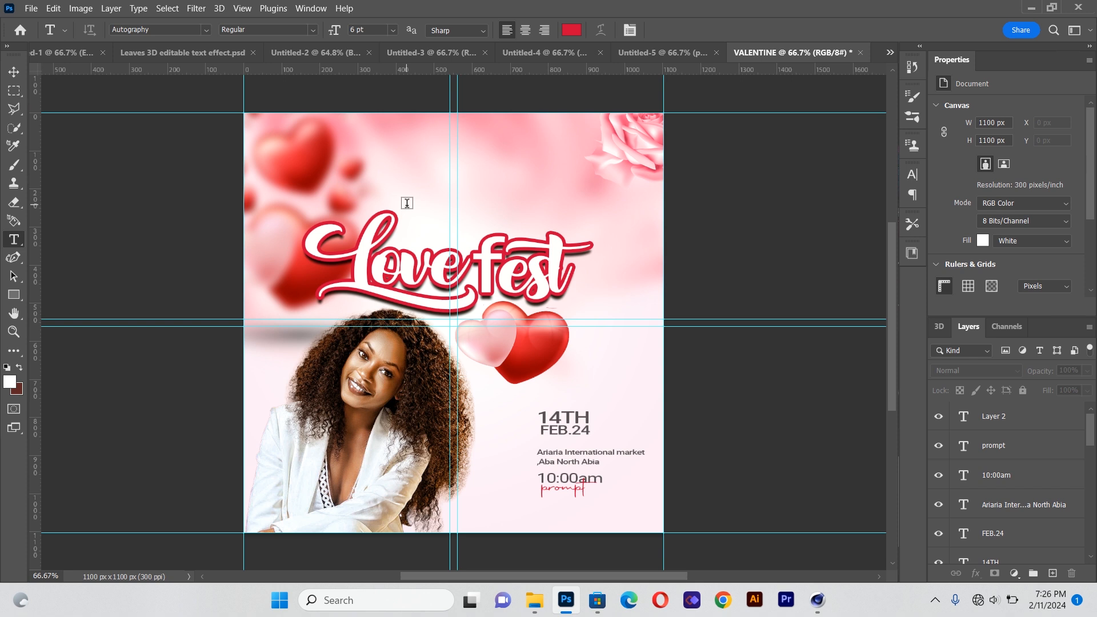
Create a new Roboto text box near the top and enter the featured person's first name
drag(398, 144, 645, 216)
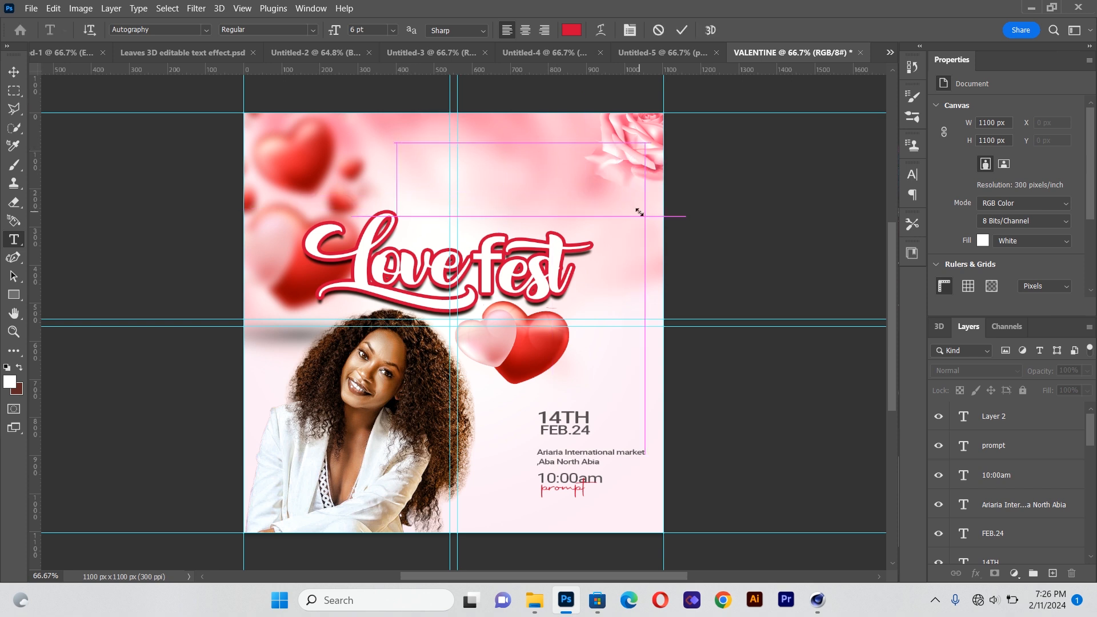
click(206, 30)
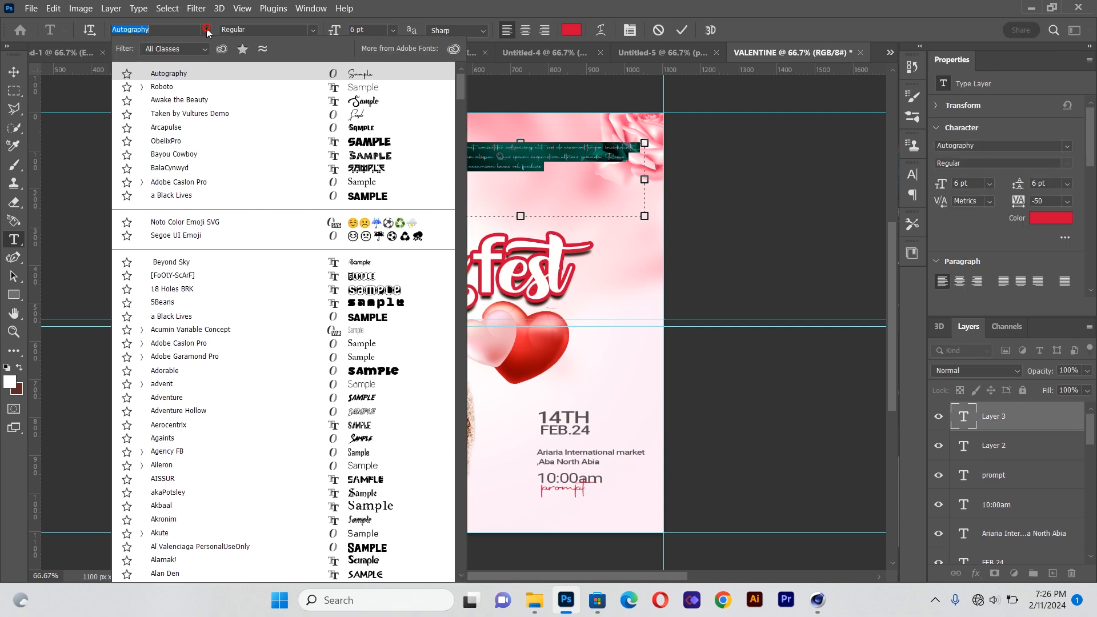
click(199, 90)
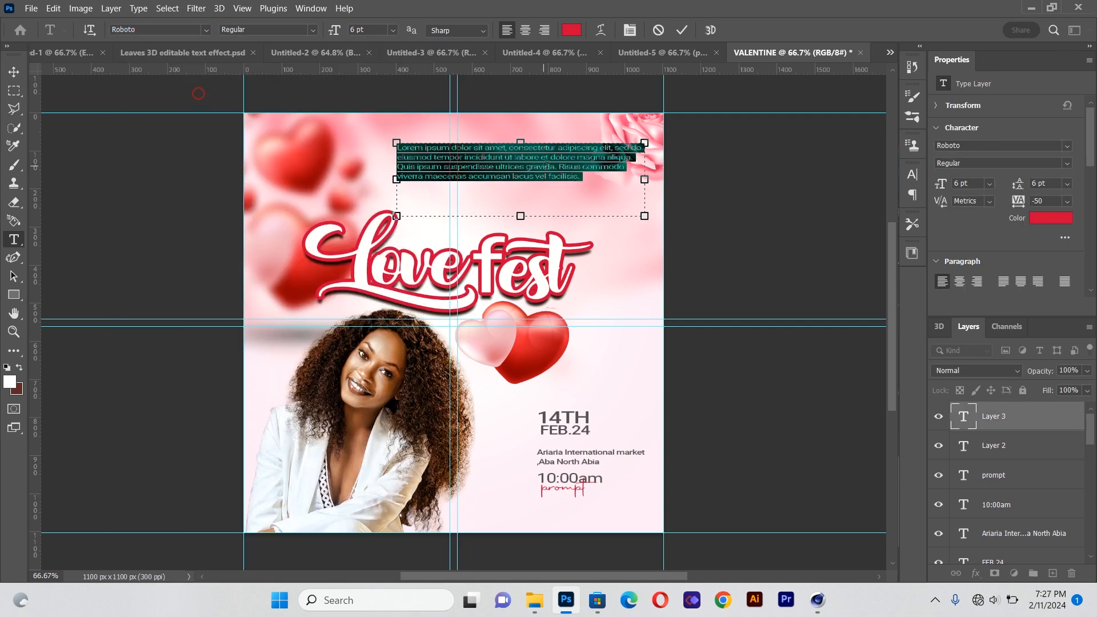
key(BackSpace)
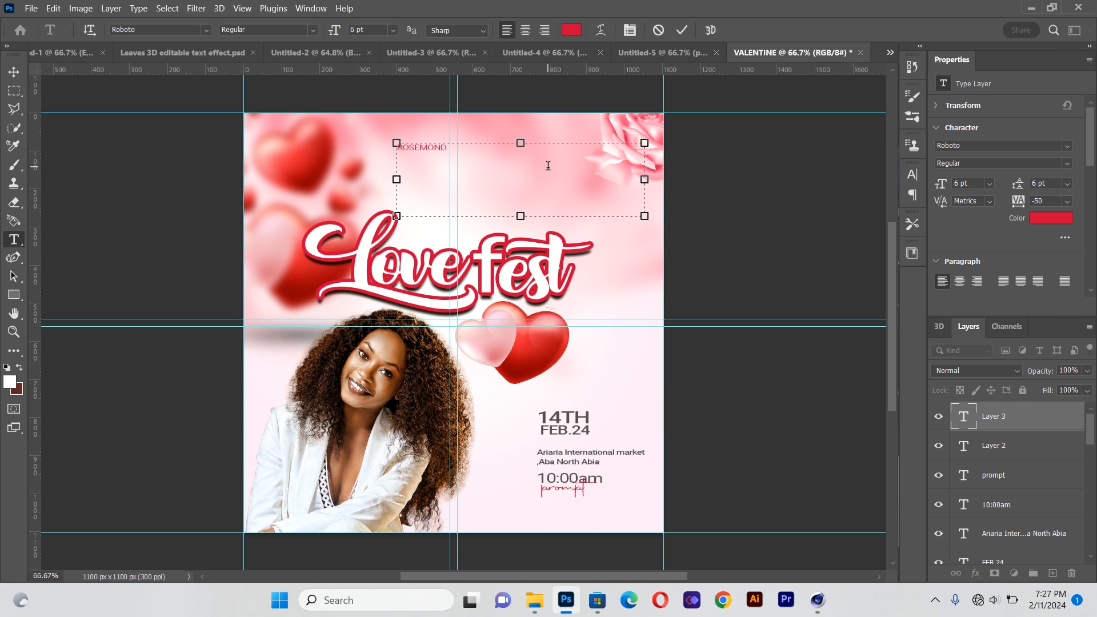
Move the first-name text down beneath the prompt text
click(14, 71)
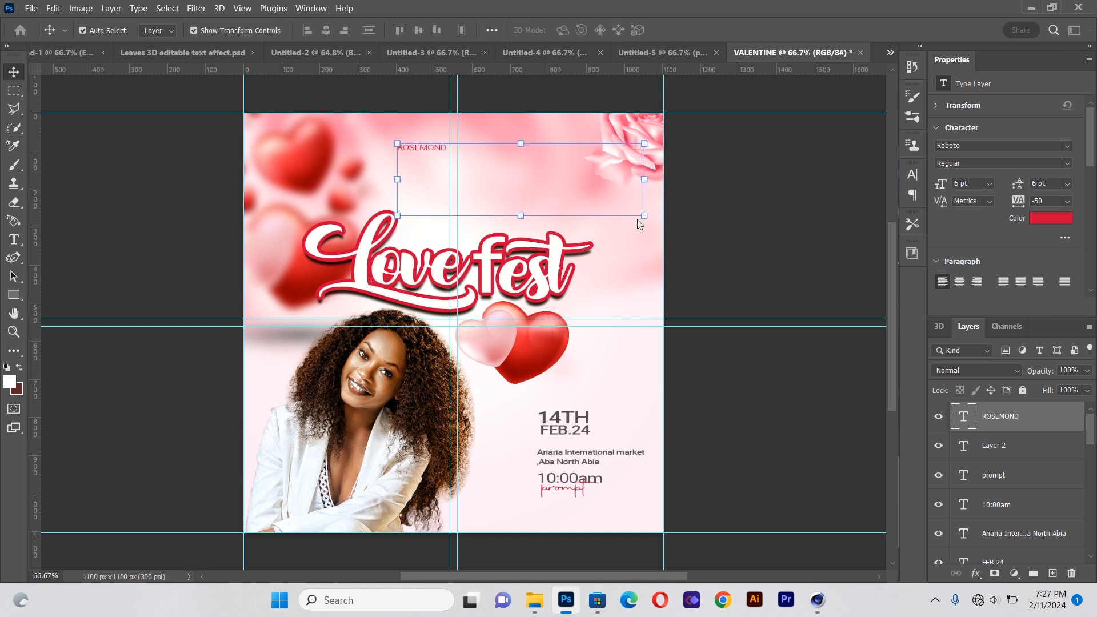
drag(434, 151, 595, 546)
click(91, 222)
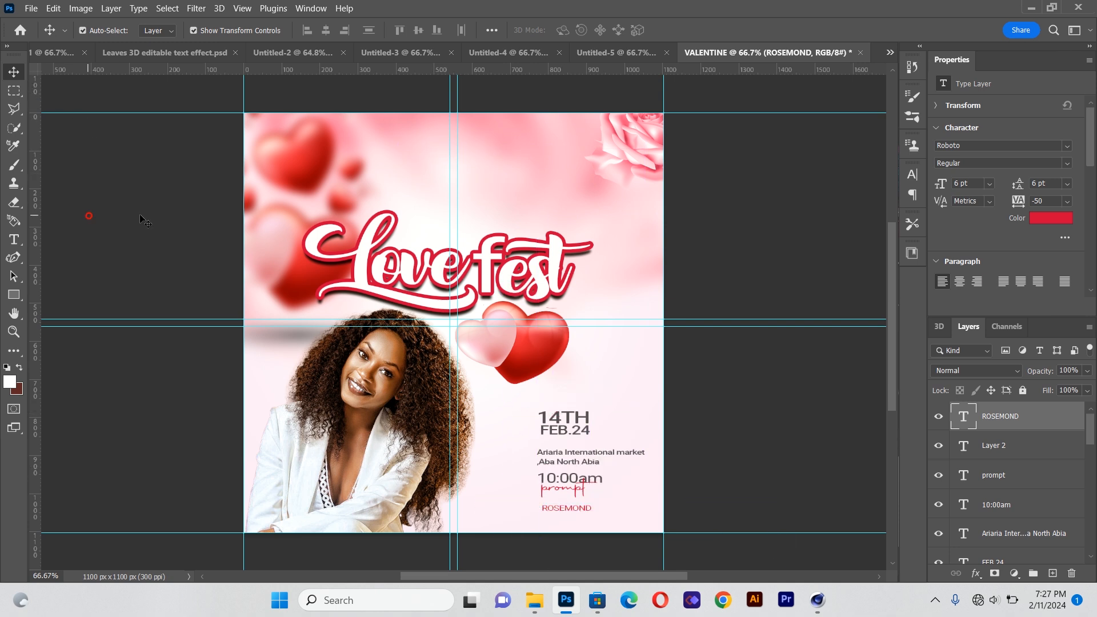
Duplicate the first-name text and place the copy just below it
alt+click(563, 512)
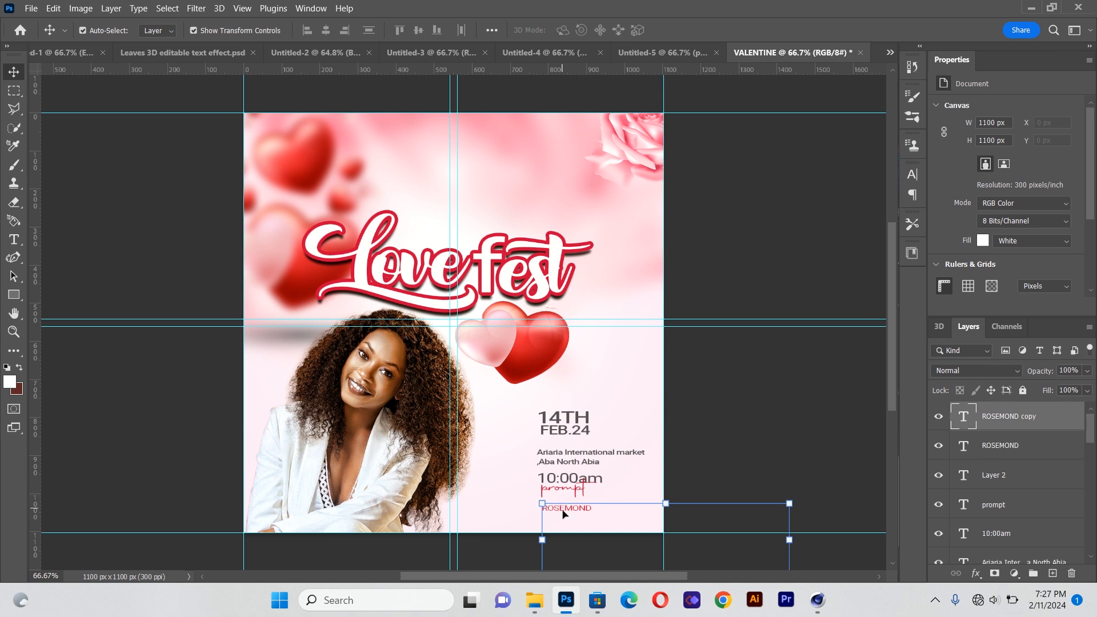
drag(563, 513, 562, 518)
click(13, 239)
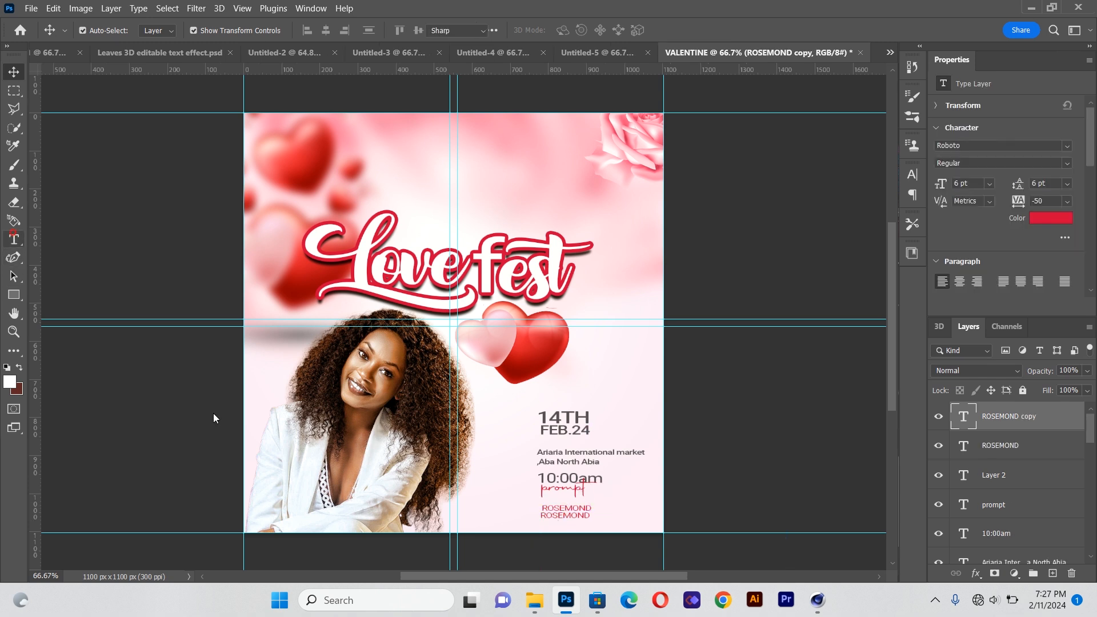
Replace the copied text with the person's surname and set its font style to Bold
drag(540, 516, 699, 537)
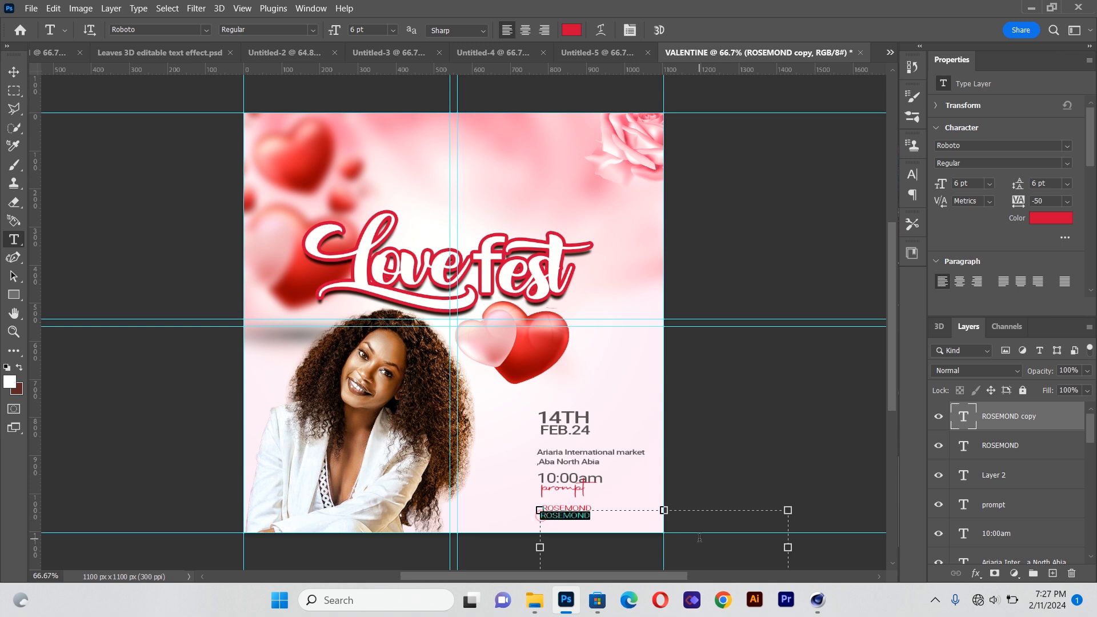
text(ADEO)
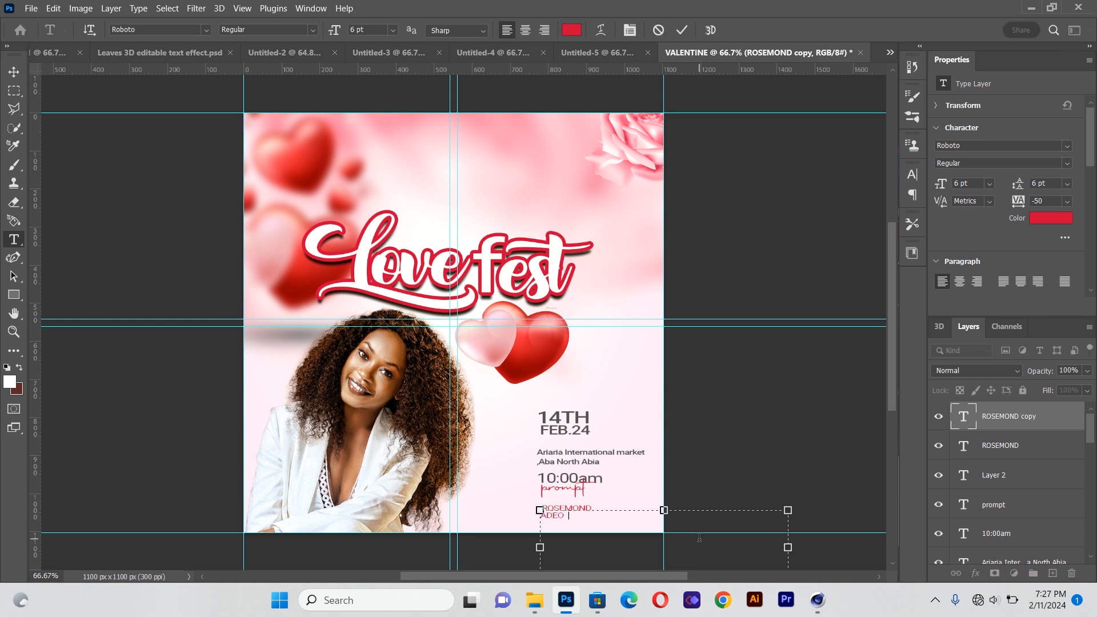
text(A)
key(shift+Home)
click(318, 31)
click(296, 123)
Scale the surname text to about 10 pt and position it directly beneath the first name, left-aligned
click(13, 71)
drag(664, 510, 700, 455)
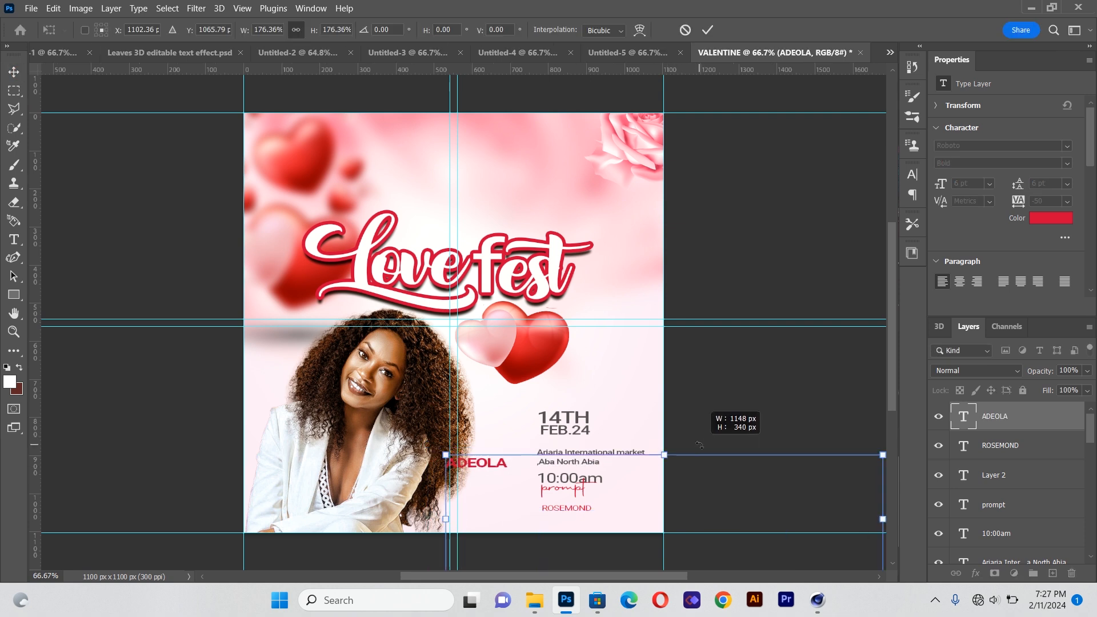
drag(517, 492, 579, 519)
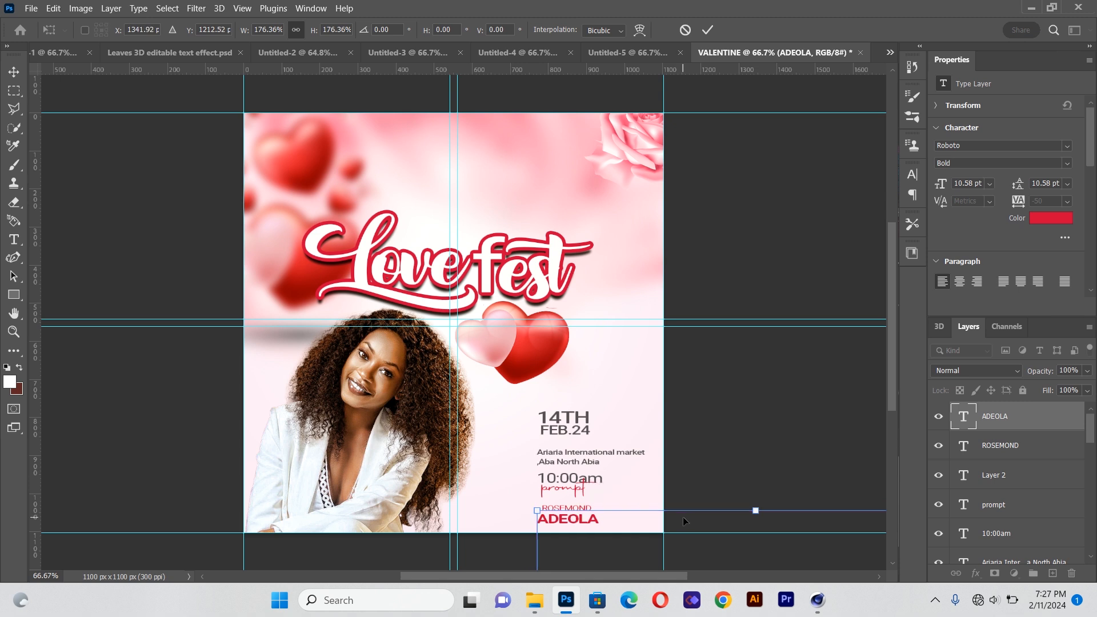
key(Right)
key(Right)
key(Right)
key(Up)
key(Up)
key(Up)
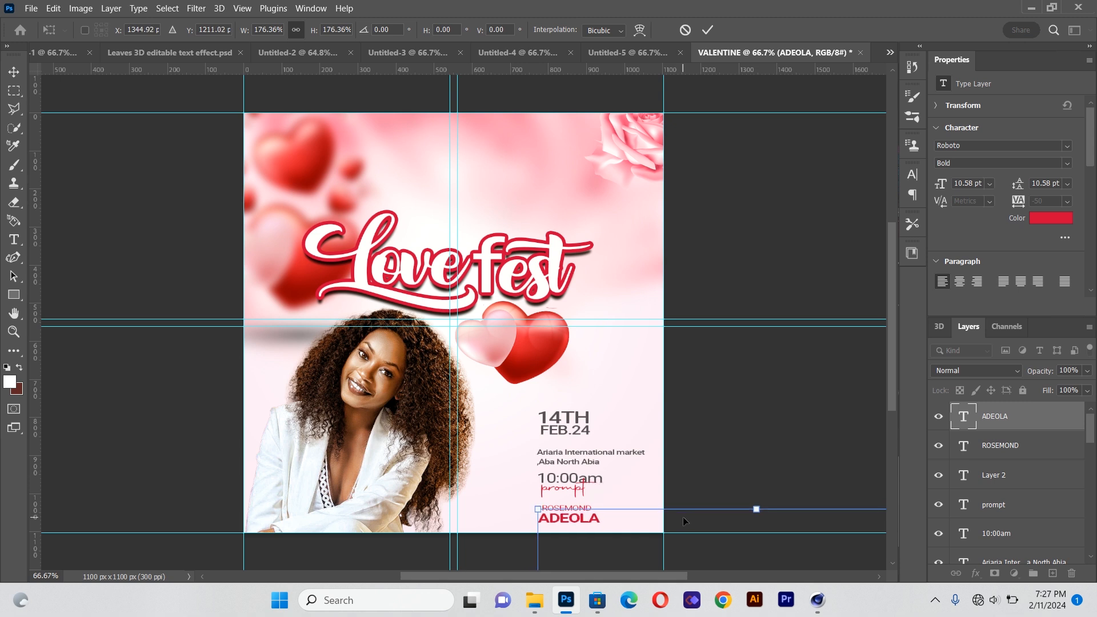
drag(538, 509, 562, 514)
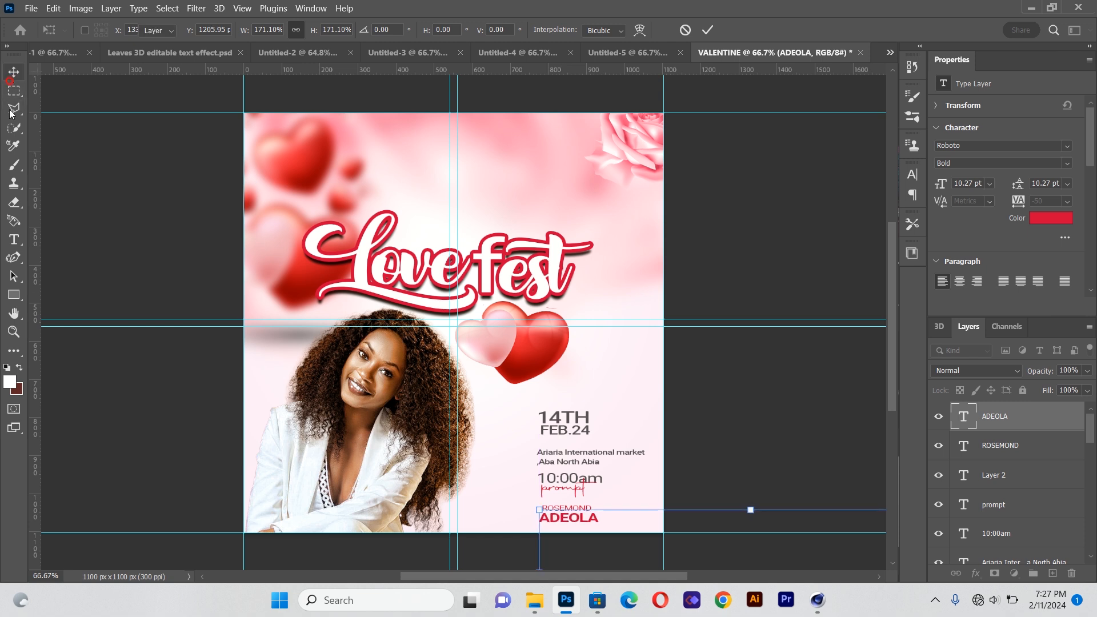
Draw a new text box above the title, clear its placeholder text and set its font to Taken by Vultures Demo
key(Return)
click(14, 239)
drag(397, 143, 596, 203)
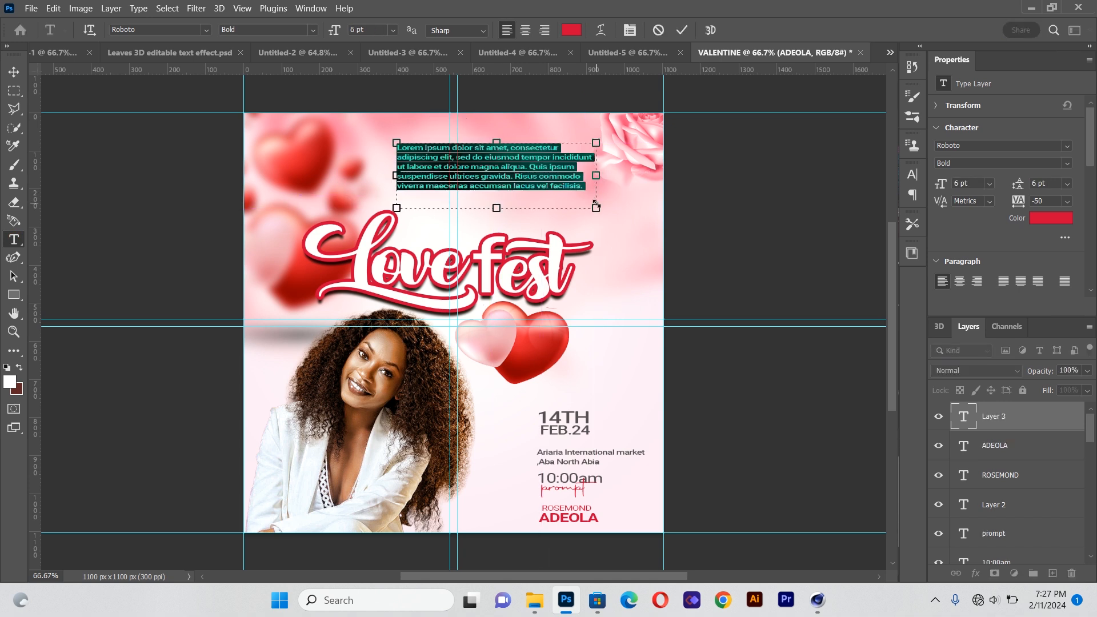
key(BackSpace)
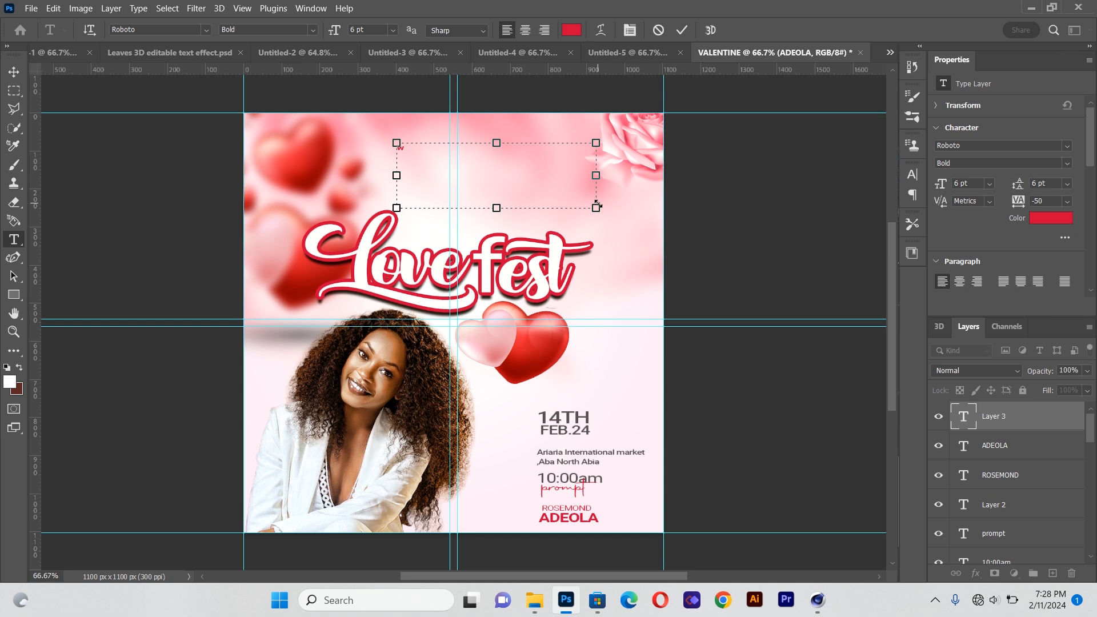
key(ctrl+a)
click(206, 31)
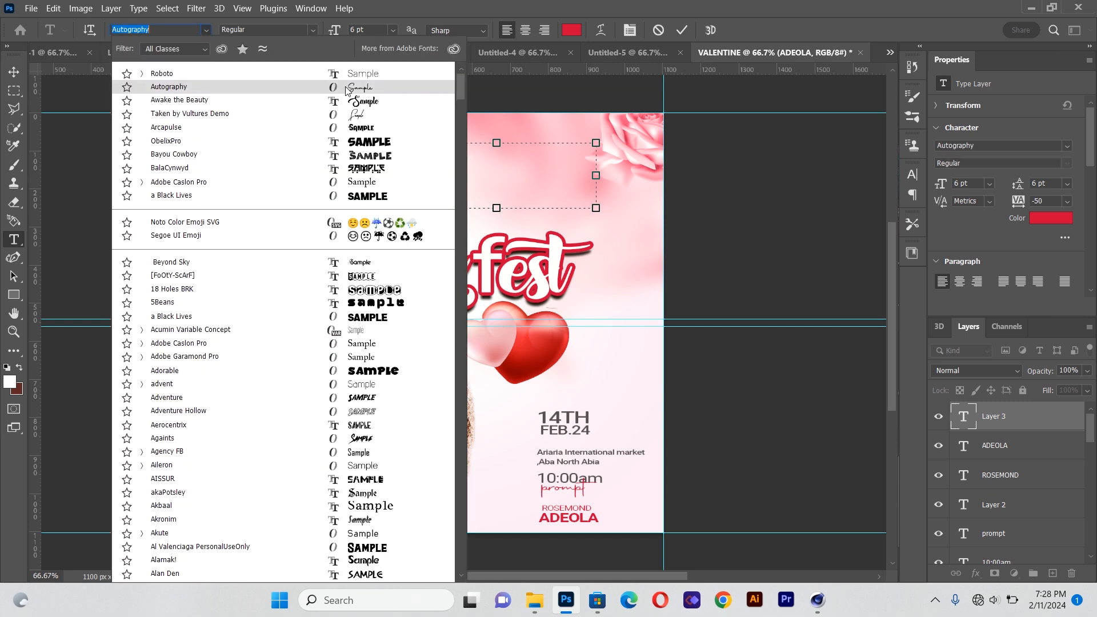
click(361, 114)
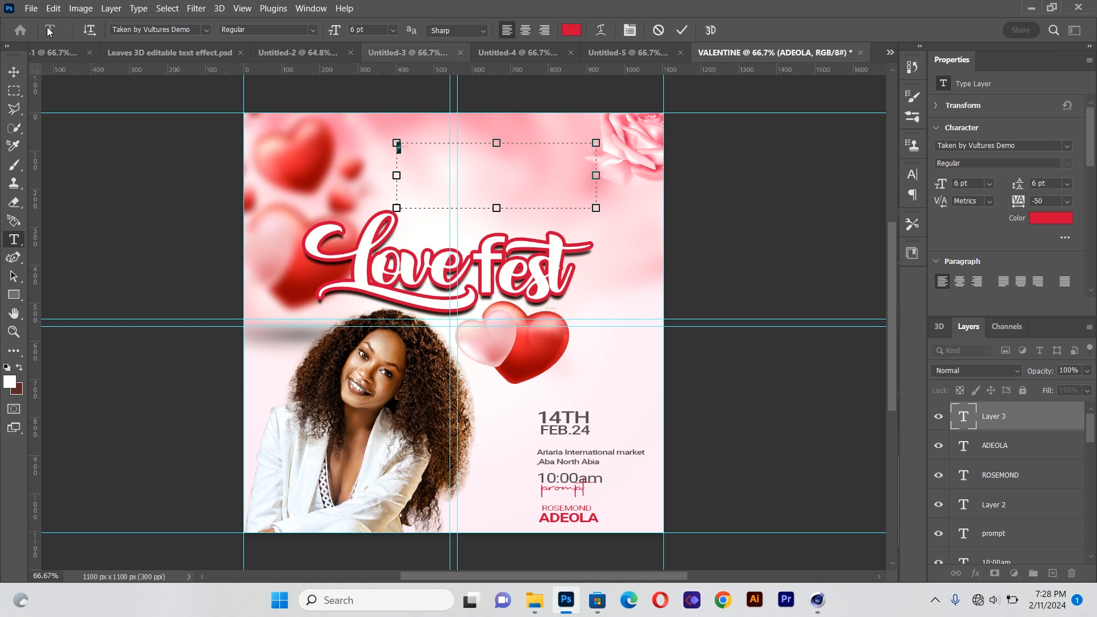
Scale the new "with" text to about 14.5 pt and place it between the prompt text and the host's name
click(19, 87)
click(14, 72)
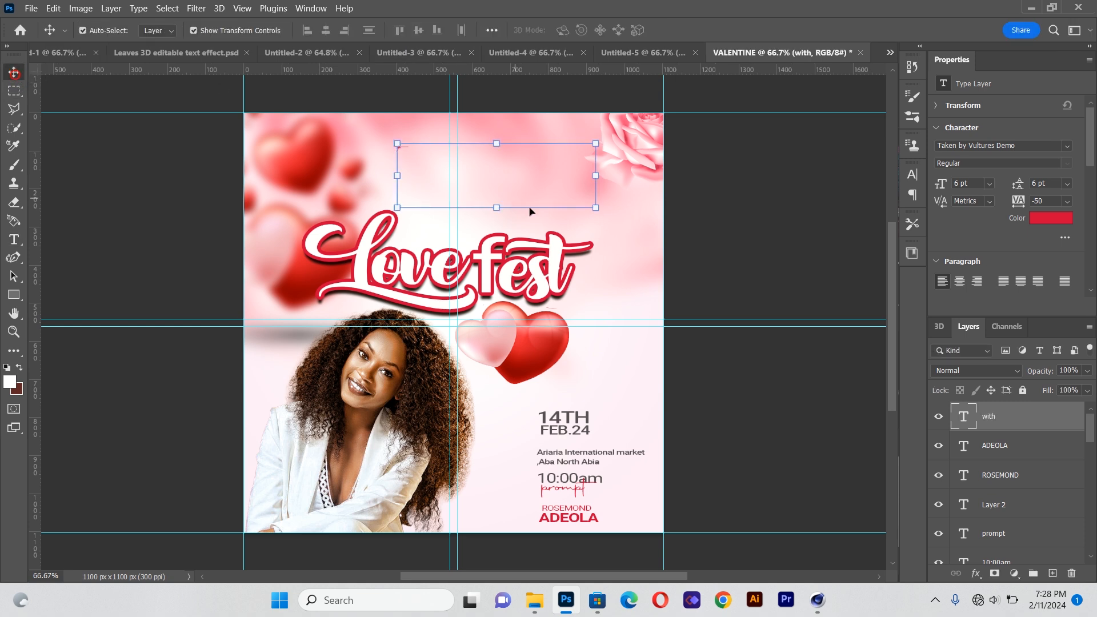
drag(596, 209, 878, 302)
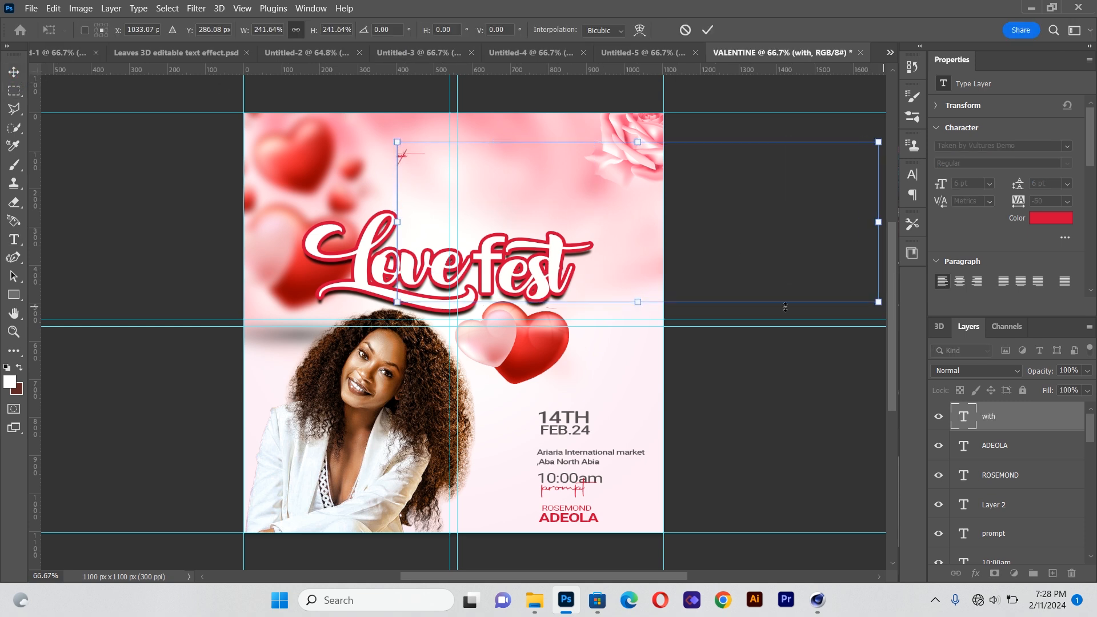
drag(399, 156, 568, 505)
key(Up)
key(Up)
key(Up)
key(Up)
key(Up)
key(Left)
key(Left)
key(Left)
key(Left)
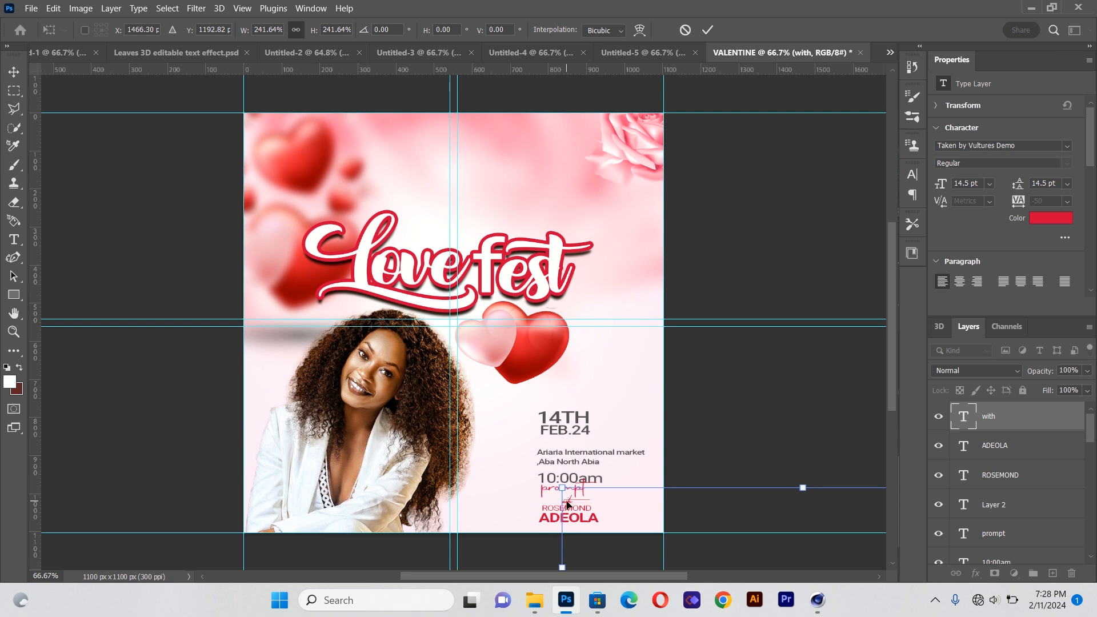
key(Return)
Add a vertical guide along the left edge of the event details text
click(119, 205)
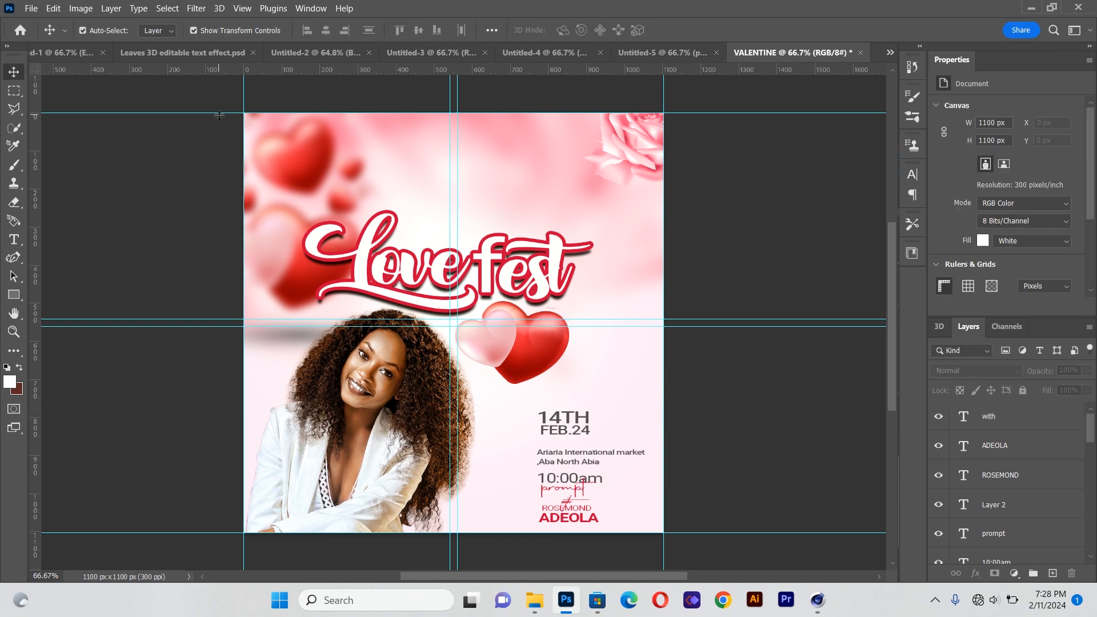
drag(35, 258, 525, 341)
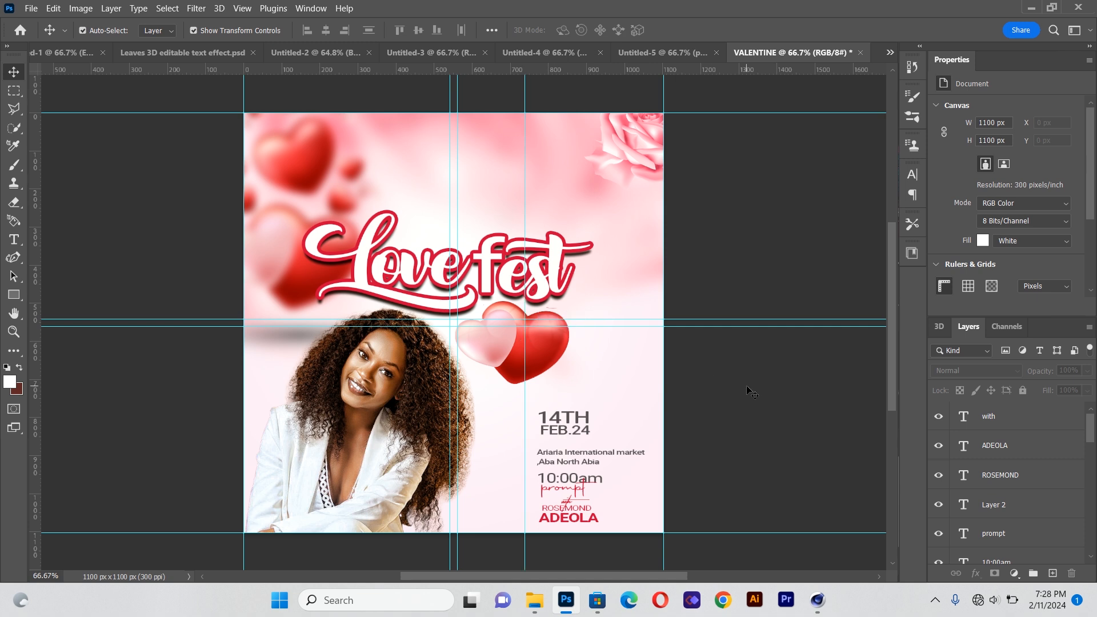
Select the date and venue text together and shift them left and up to align with the new guide
click(589, 423)
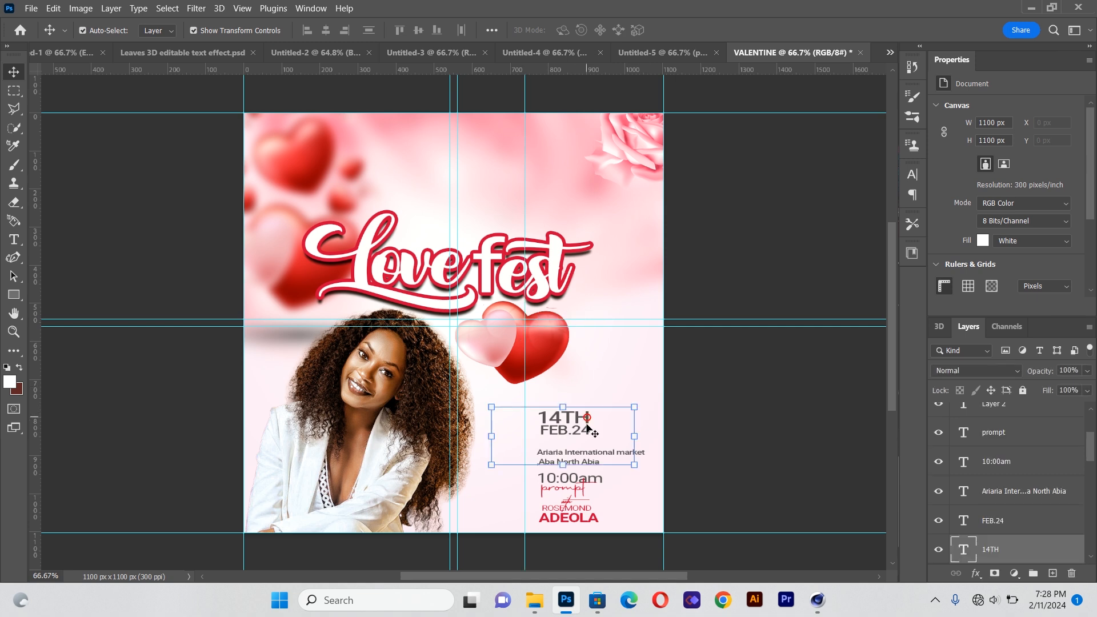
shift+click(587, 431)
shift+click(589, 455)
key(shift+Left)
key(shift+Left)
key(shift+Left)
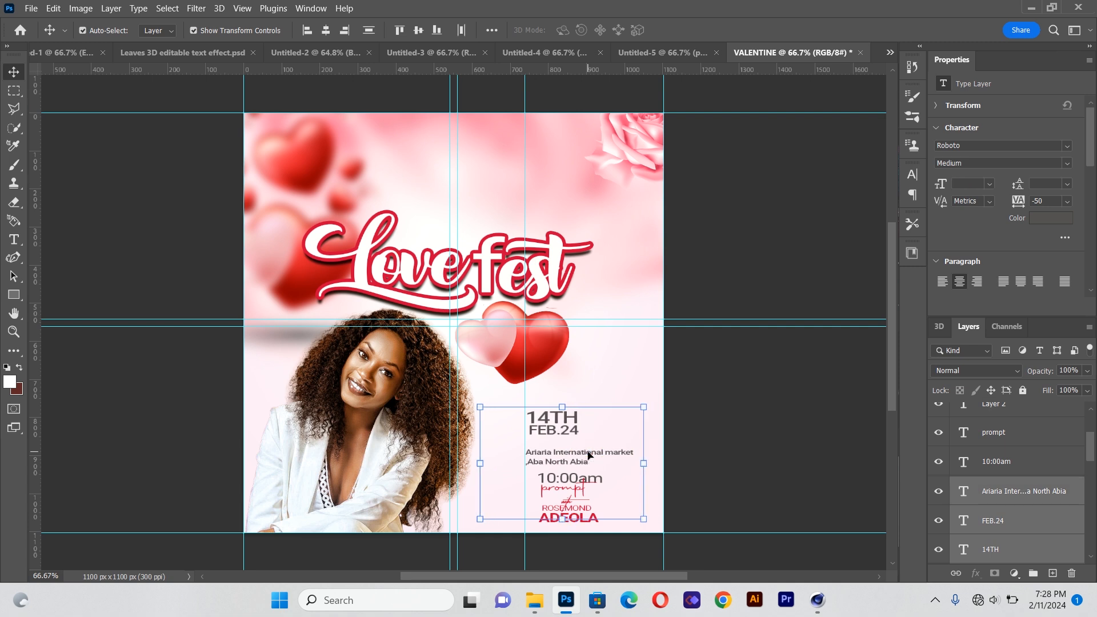
key(Right)
key(Right)
key(Right)
key(Right)
key(Right)
key(Right)
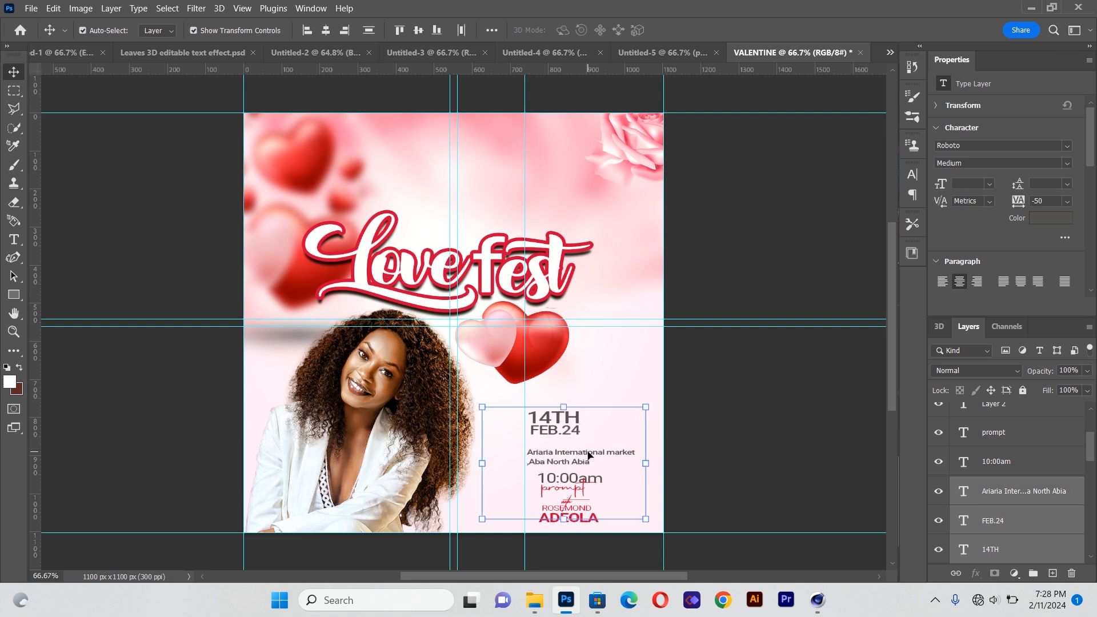
key(Up)
key(Up)
key(Up)
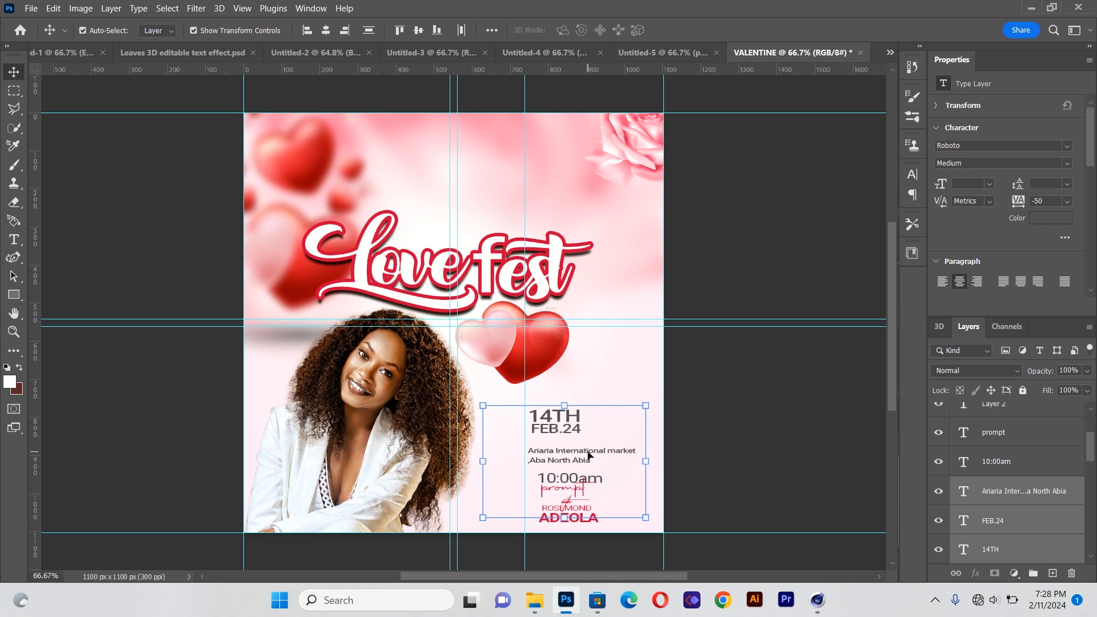
Raise the two date lines and readjust the venue text's position beneath them
click(727, 426)
click(563, 421)
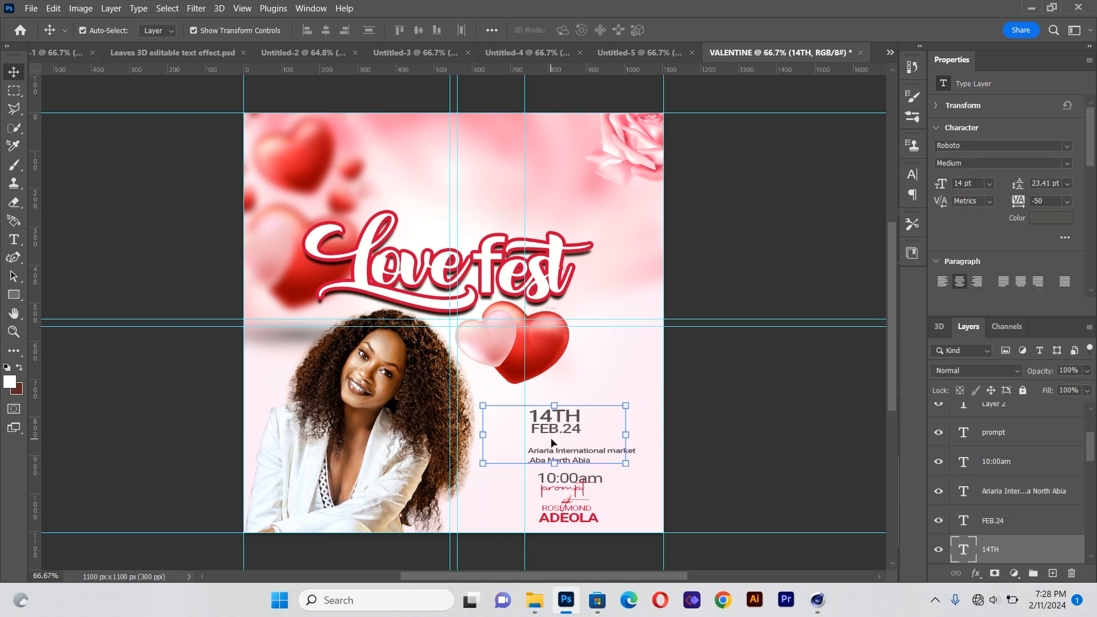
key(shift+Up)
key(shift+Up)
key(shift+Up)
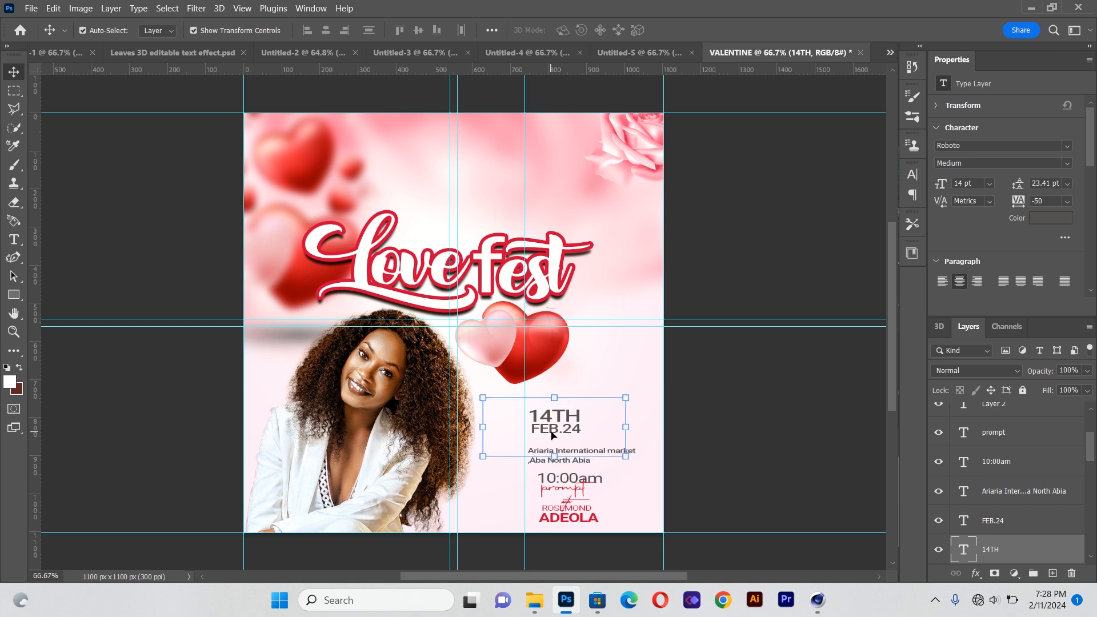
key(Up)
key(Up)
key(Up)
key(Up)
key(Up)
key(Up)
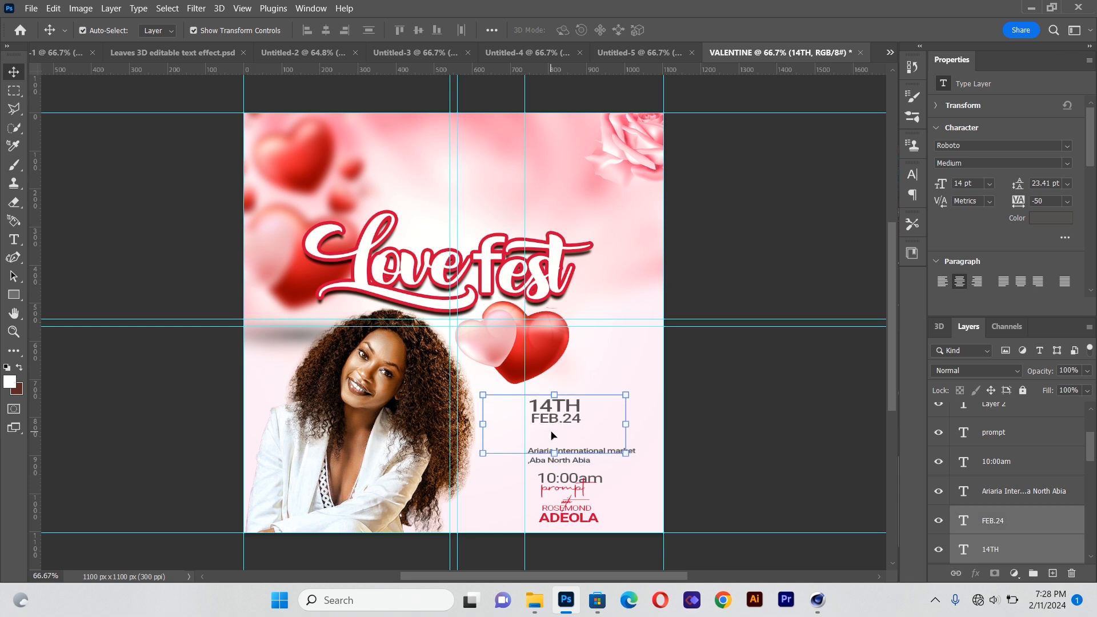
key(Down)
key(Down)
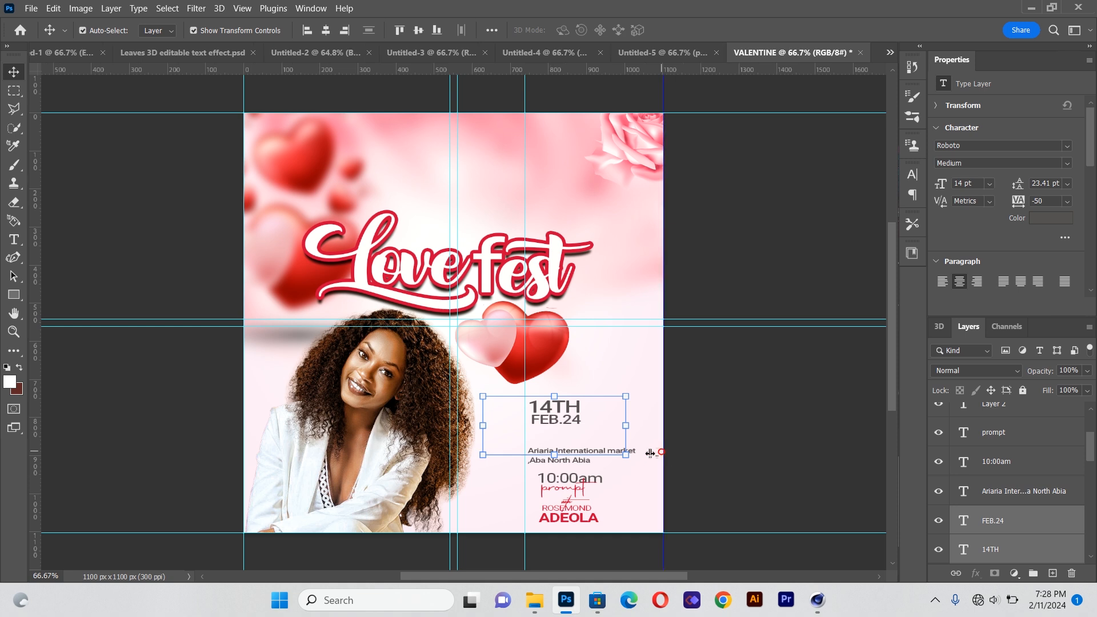
click(709, 449)
drag(536, 455, 538, 447)
key(Down)
key(Down)
key(Down)
key(Down)
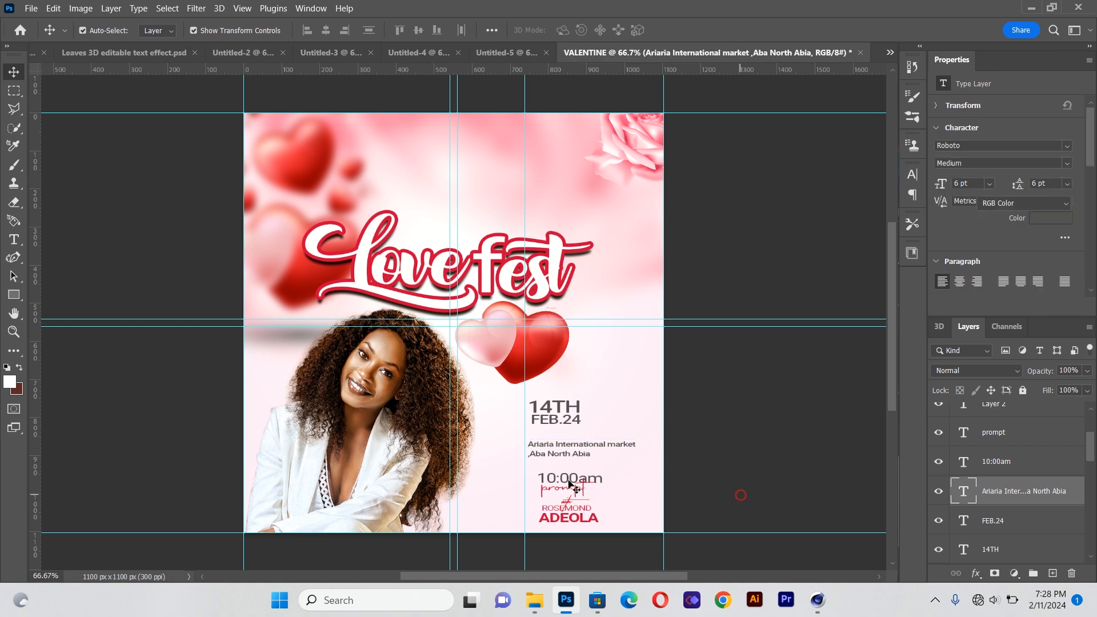
Move the time and prompt text together left to the guide and slightly up
click(570, 485)
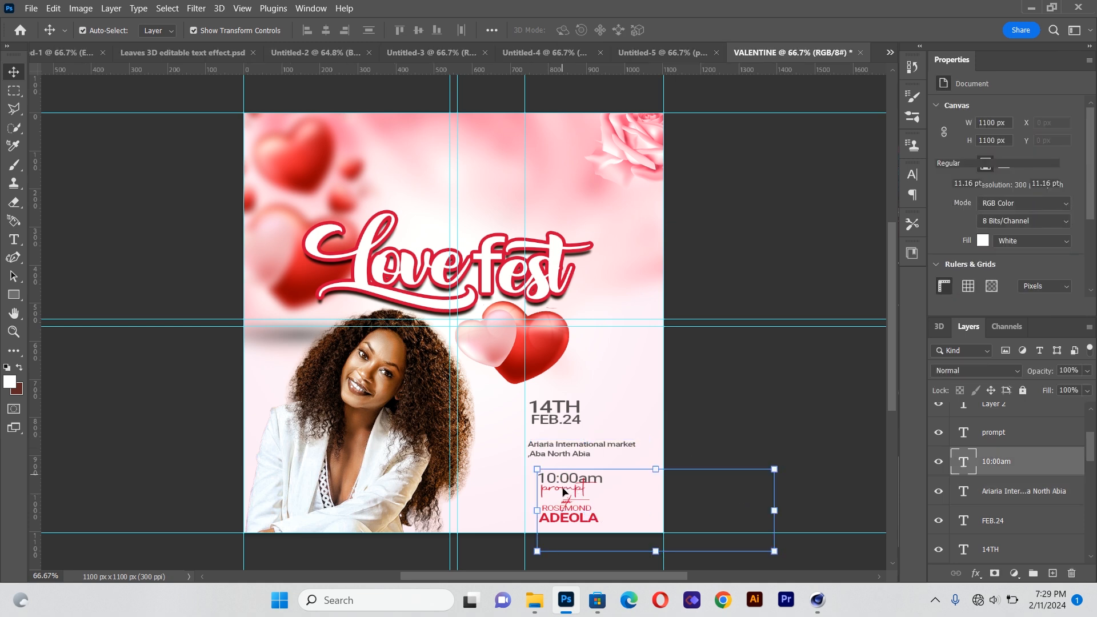
shift+click(564, 493)
key(shift+Left)
key(shift+Left)
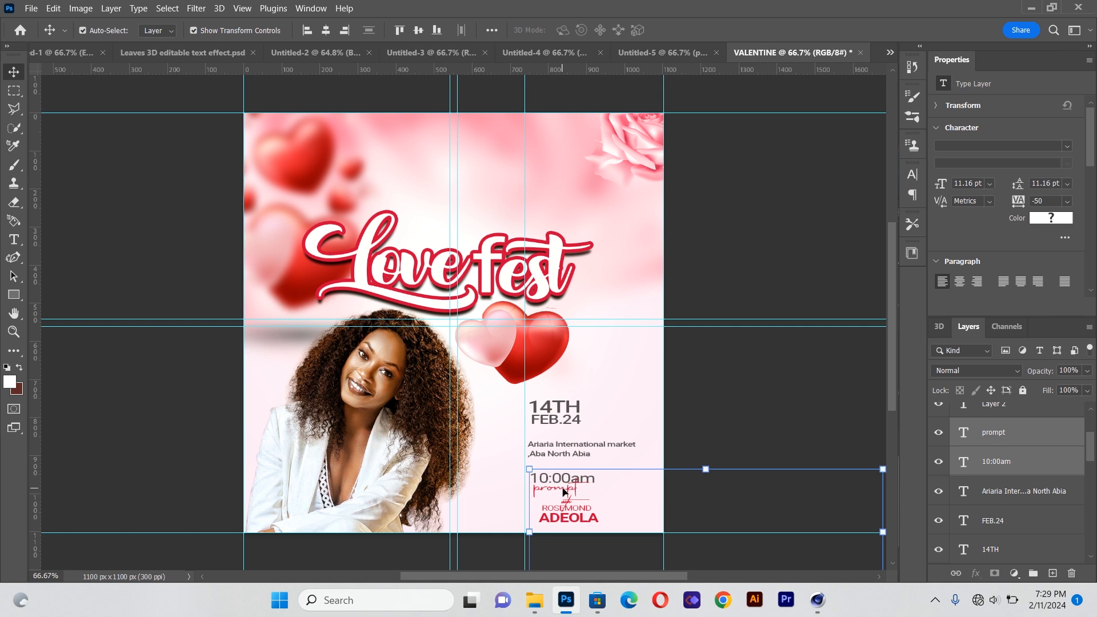
key(shift+Left)
key(shift+Up)
key(Up)
key(Up)
key(Up)
key(Up)
key(Up)
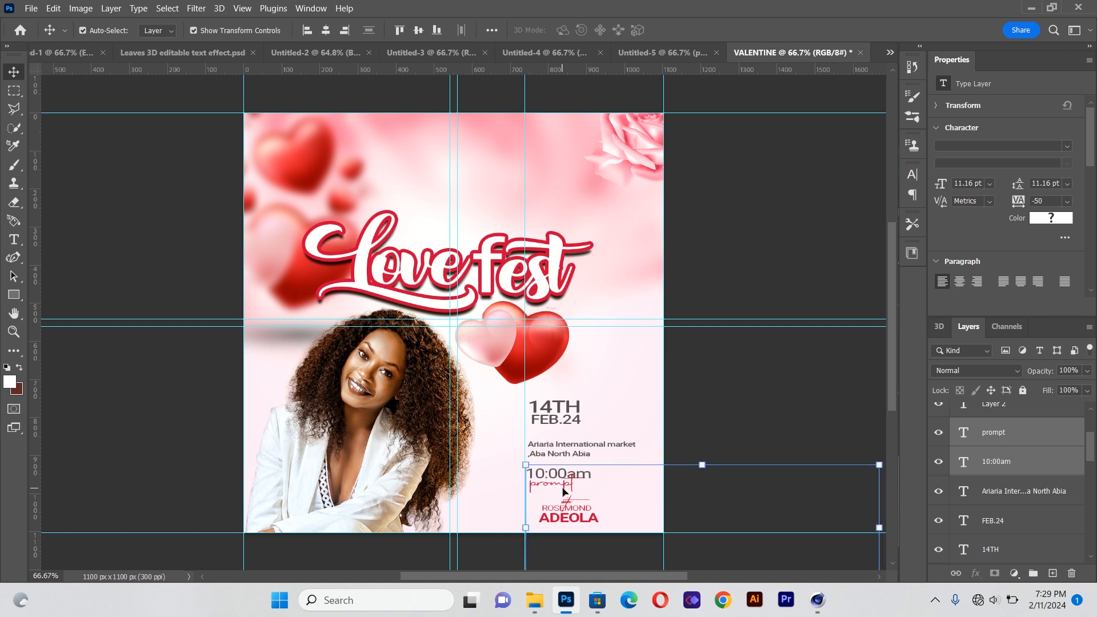
click(729, 486)
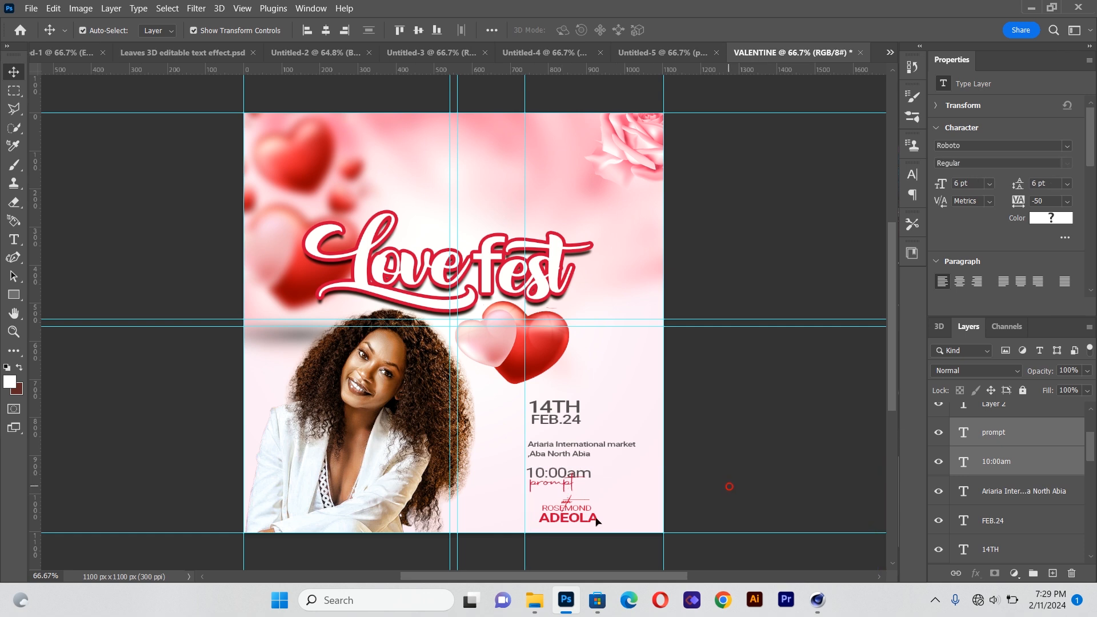
Shift the "with" text, surname and first name left so they line up with the guide
click(567, 504)
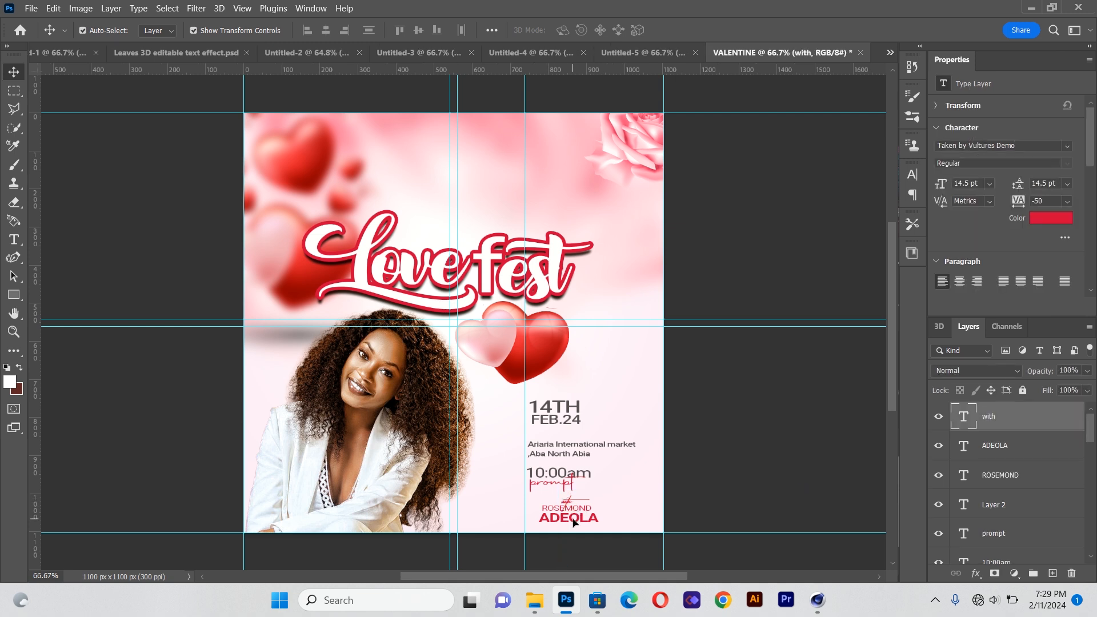
shift+click(573, 521)
key(shift+Left)
key(shift+Left)
key(shift+Left)
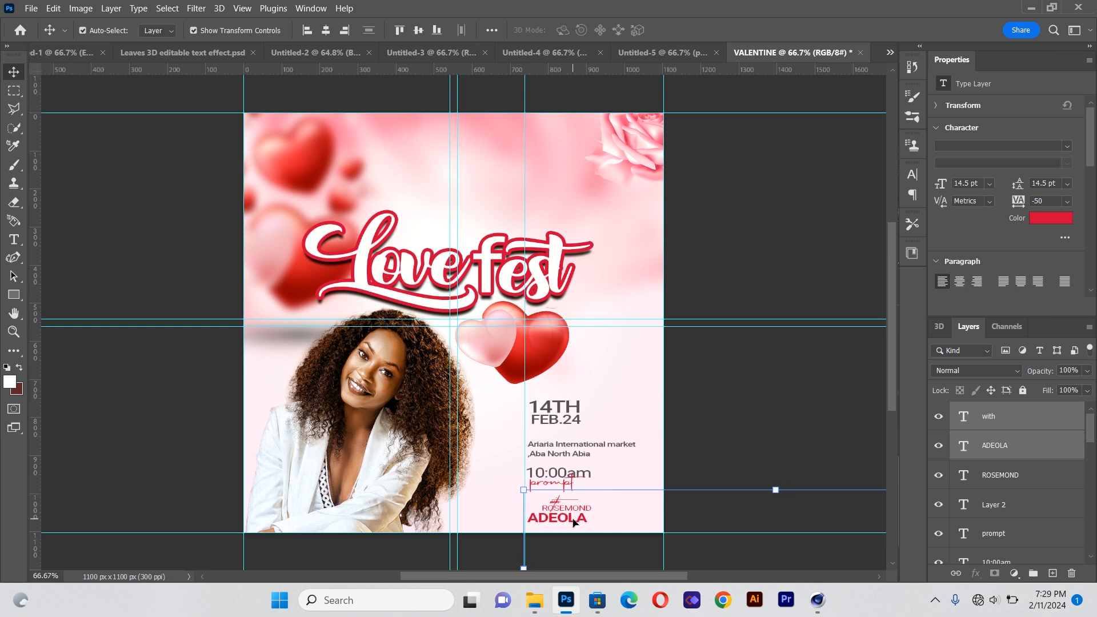
key(Right)
key(Right)
key(Right)
key(Right)
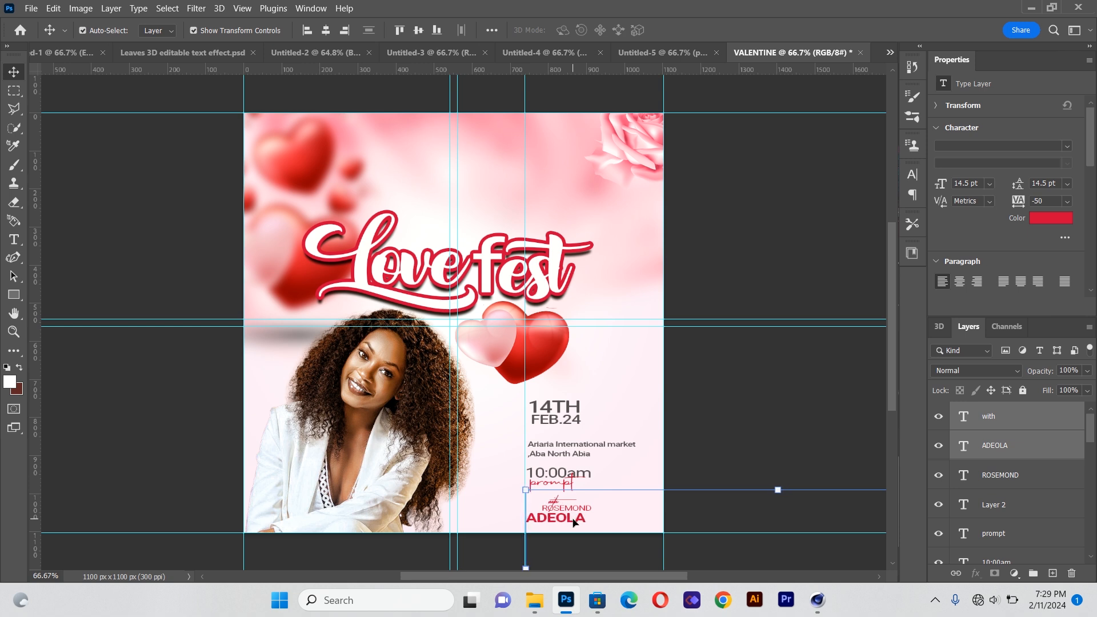
click(581, 510)
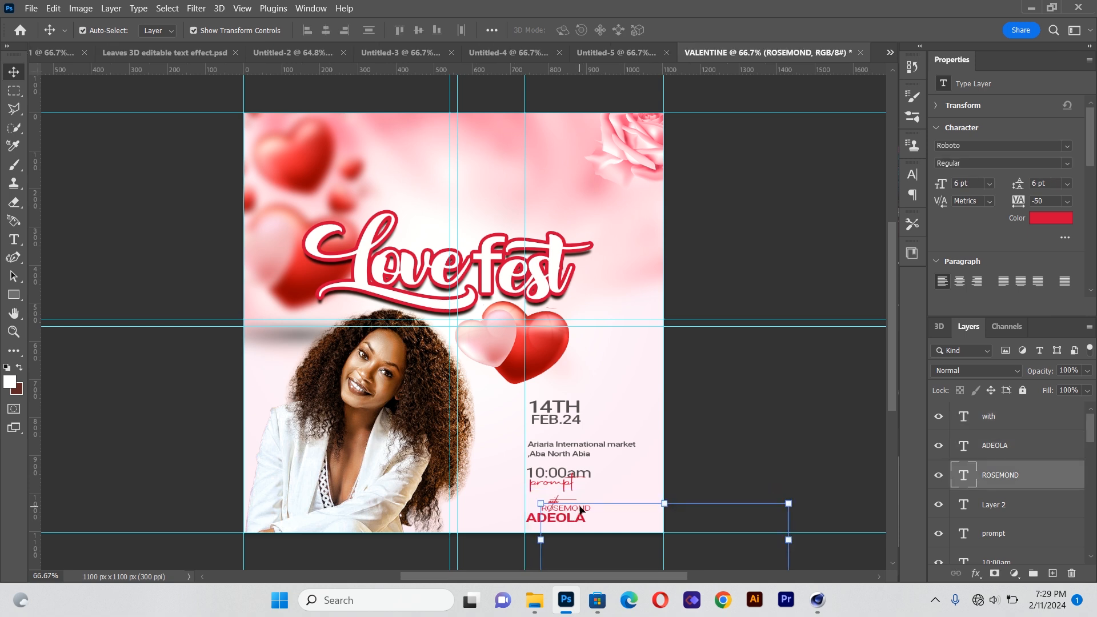
key(shift+Left)
key(shift+Left)
key(shift+Left)
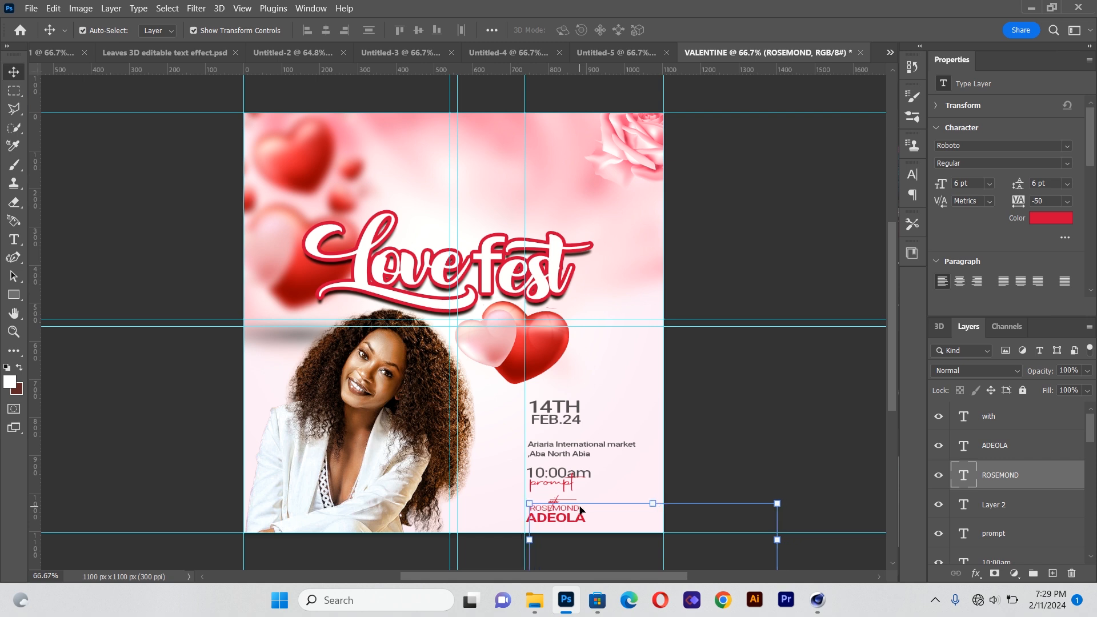
click(719, 439)
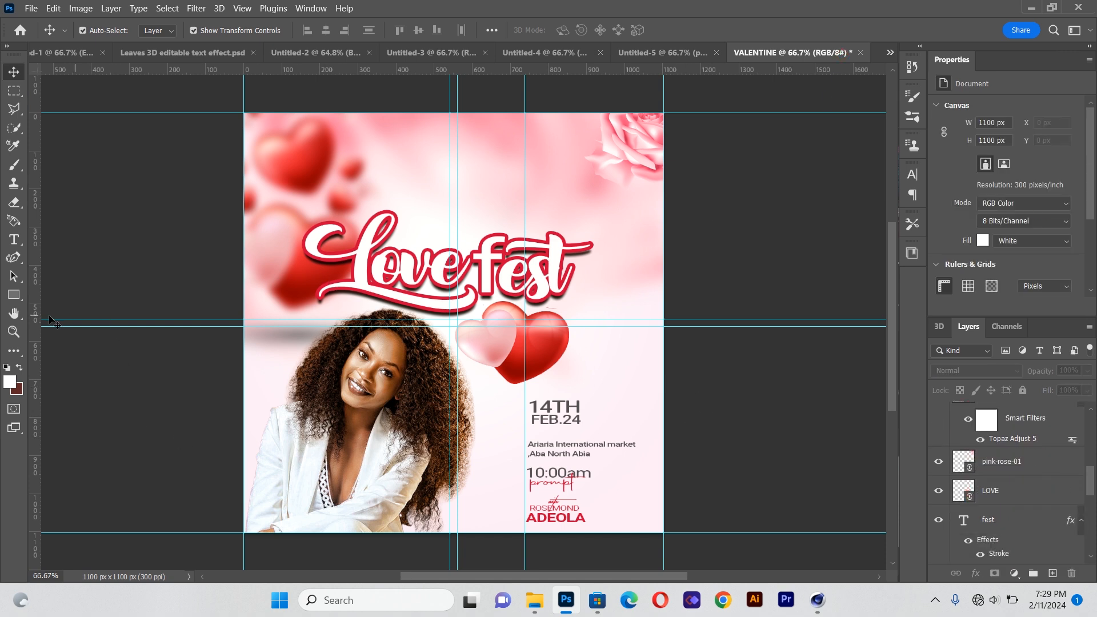
Create a new text box above the title in Roboto and enter the host's first name
click(14, 239)
drag(402, 156, 616, 197)
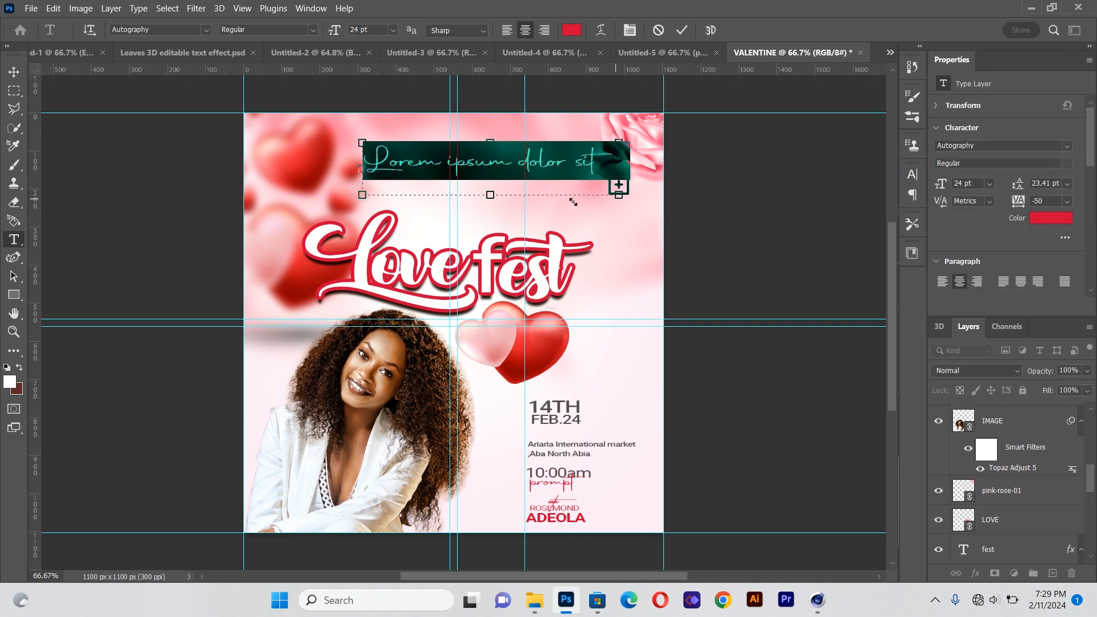
click(206, 30)
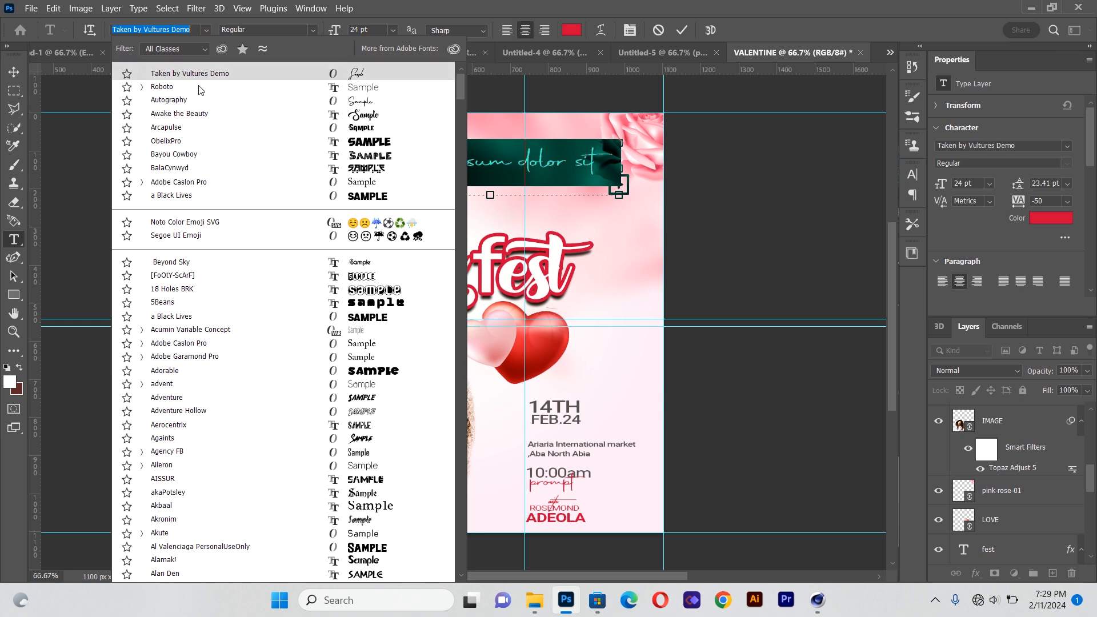
click(200, 88)
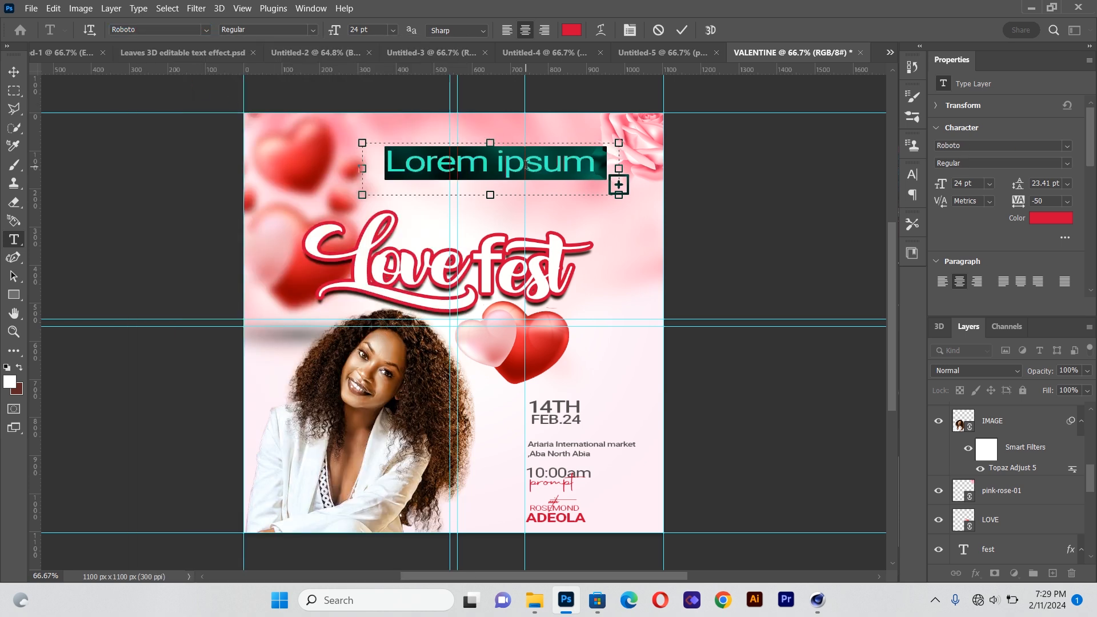
key(BackSpace)
text(rose,)
key(BackSpace)
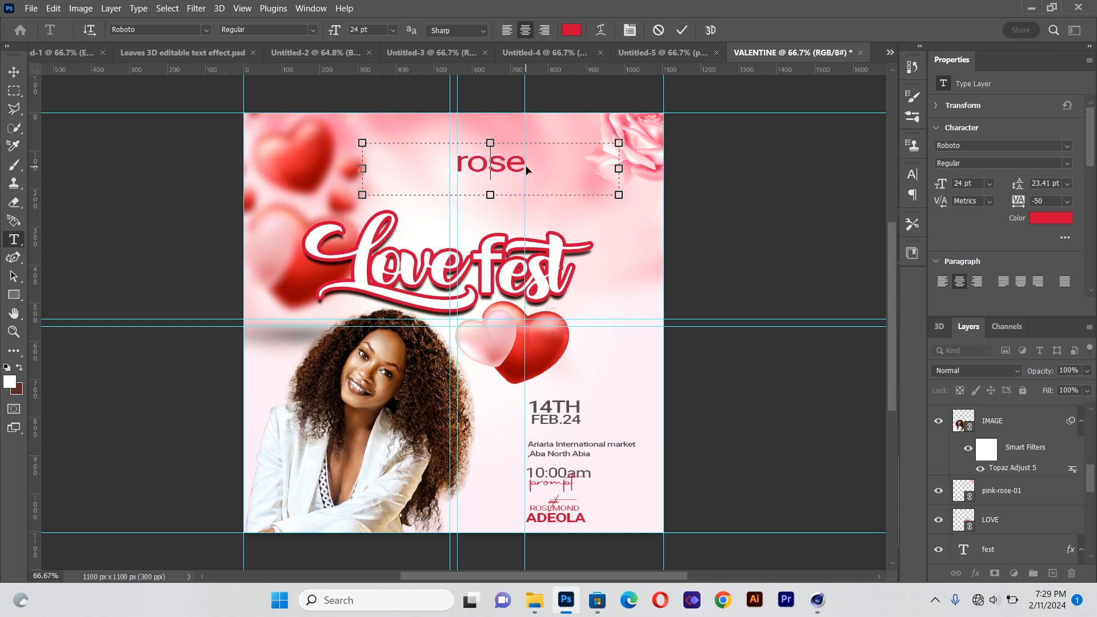
key(BackSpace)
key(BackSpace)
key(BackSpace)
key(BackSpace)
text(ROSE)
key(BackSpace)
text(MOND FOU)
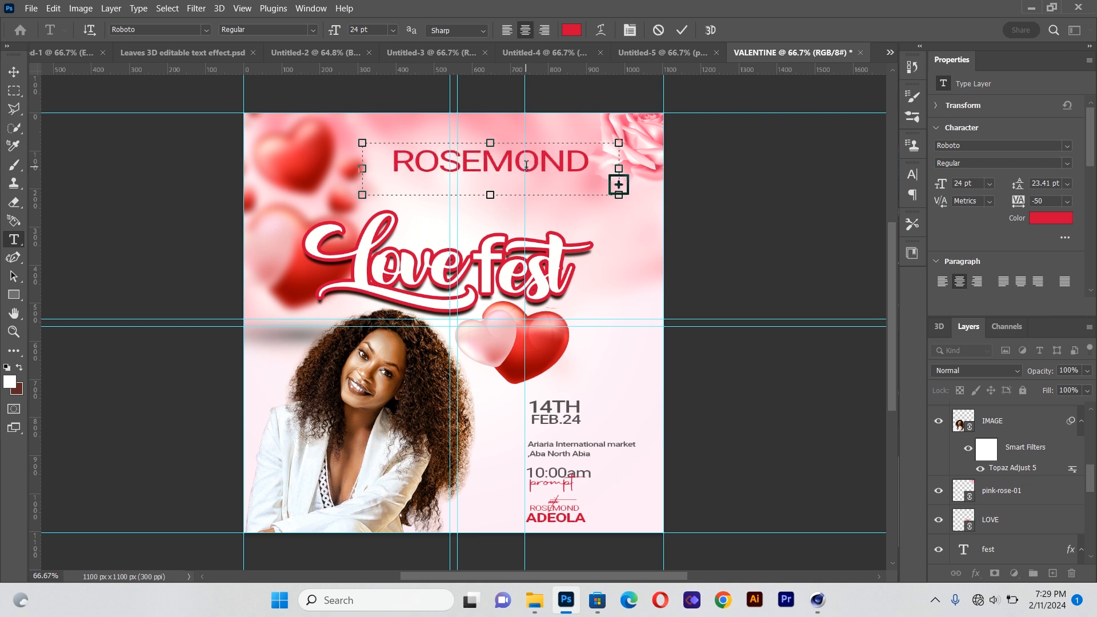
Recolour the whole host name text to dark grey #444041
key(ctrl+a)
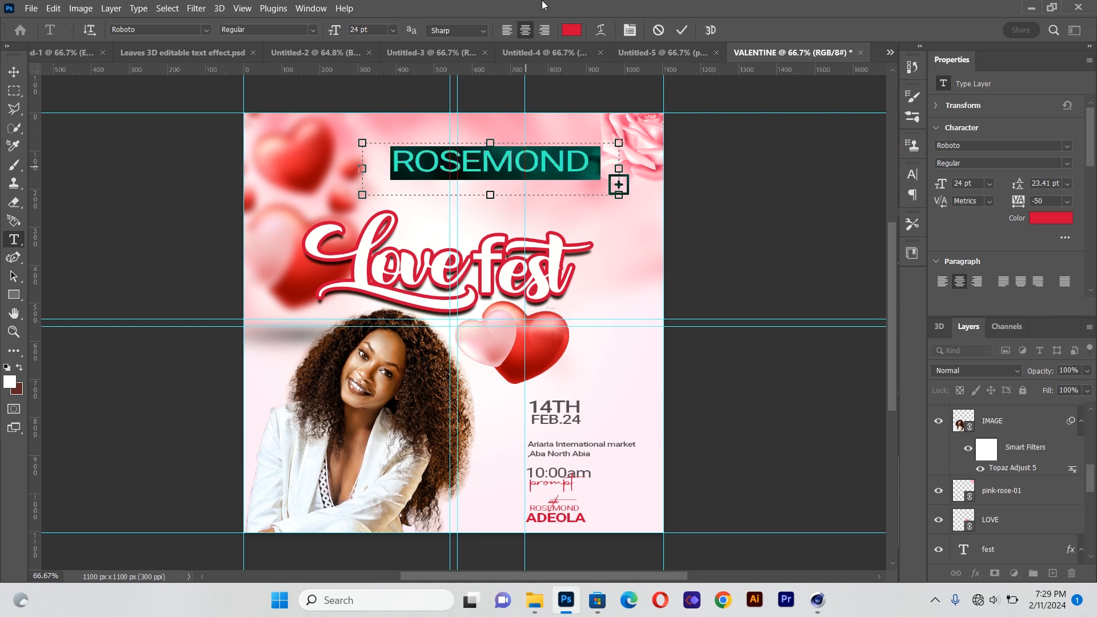
click(568, 32)
text(444041)
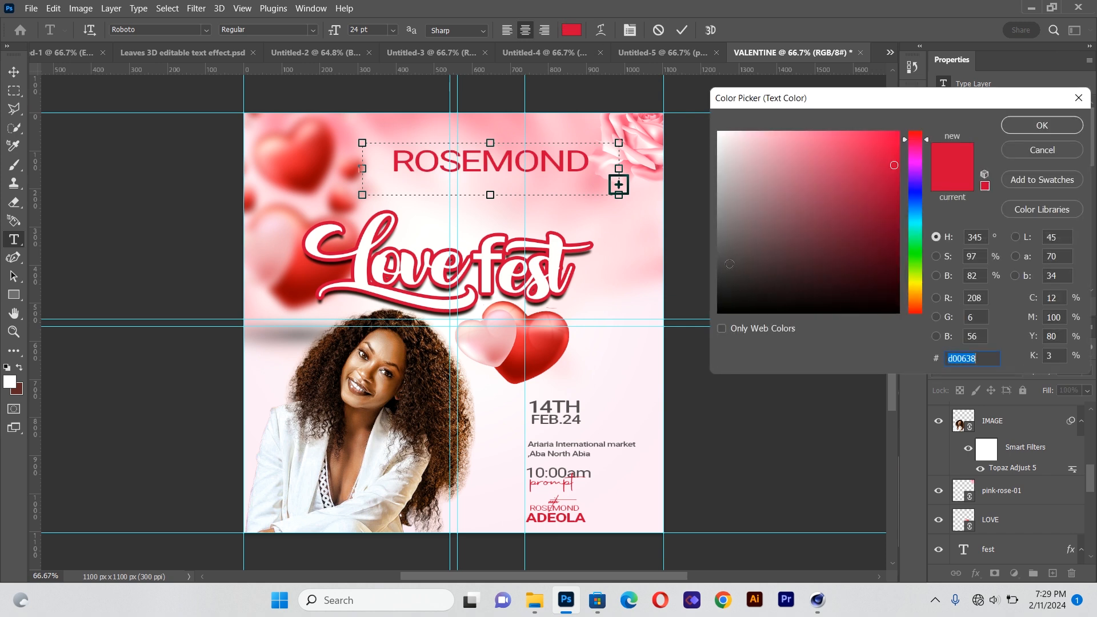
click(723, 244)
click(1041, 126)
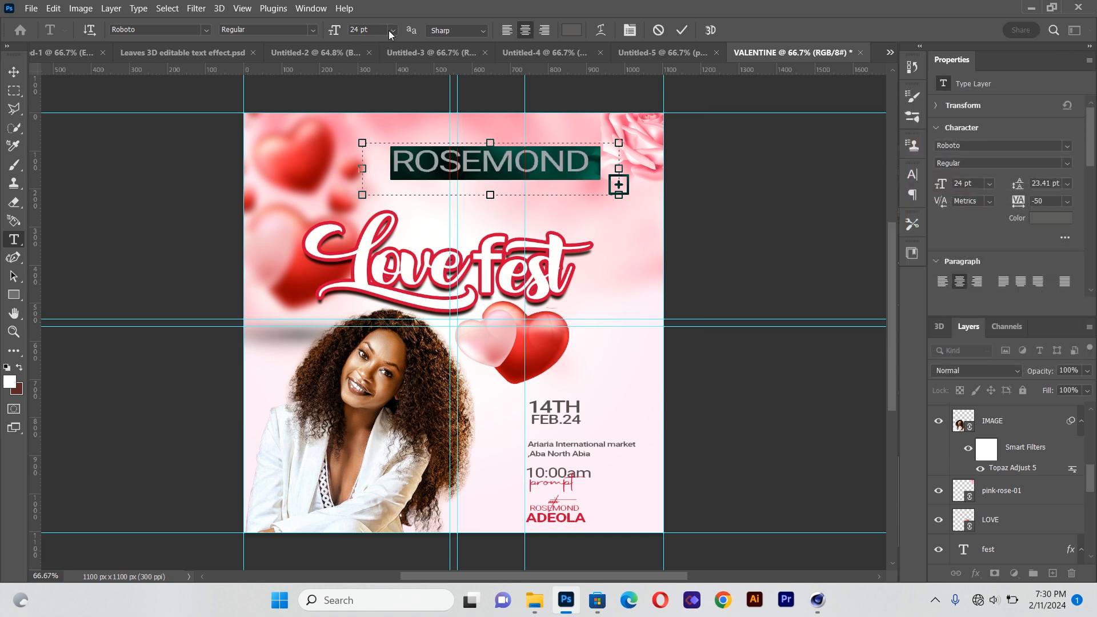
Set the host text to 11 pt and scale the ROSEMOND FOUNDATION line down to about 61% above the title
click(393, 29)
click(388, 104)
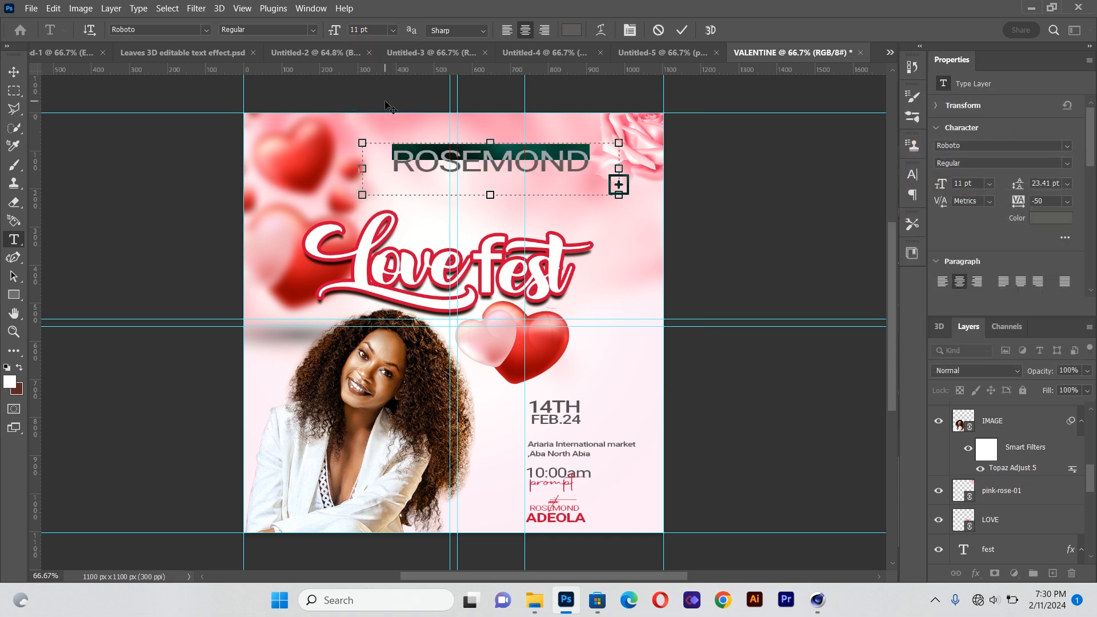
click(14, 72)
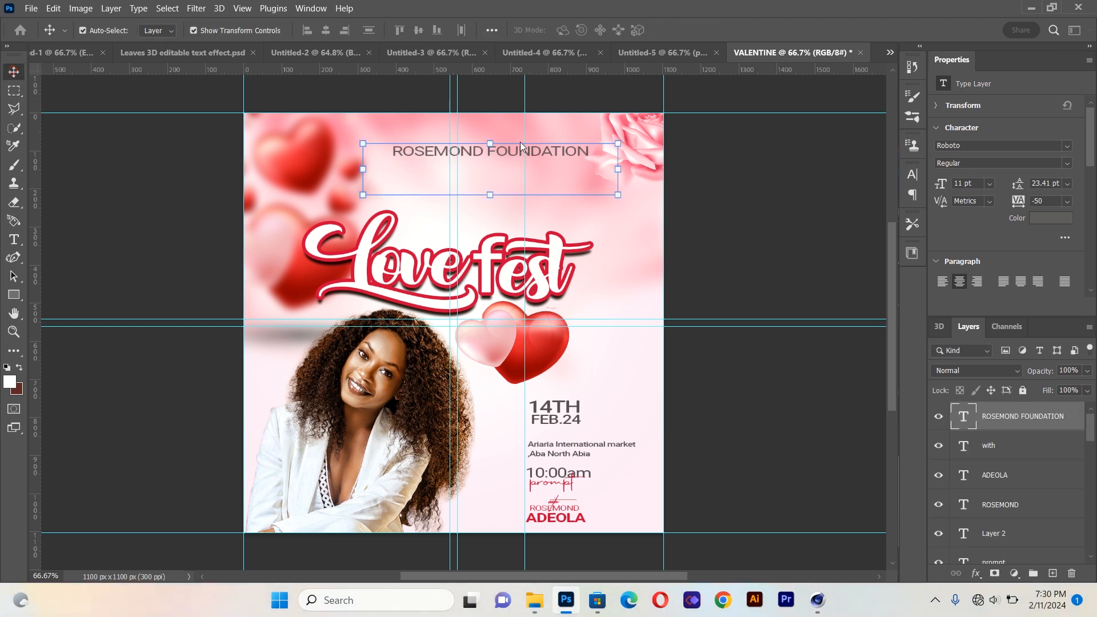
drag(618, 195, 508, 166)
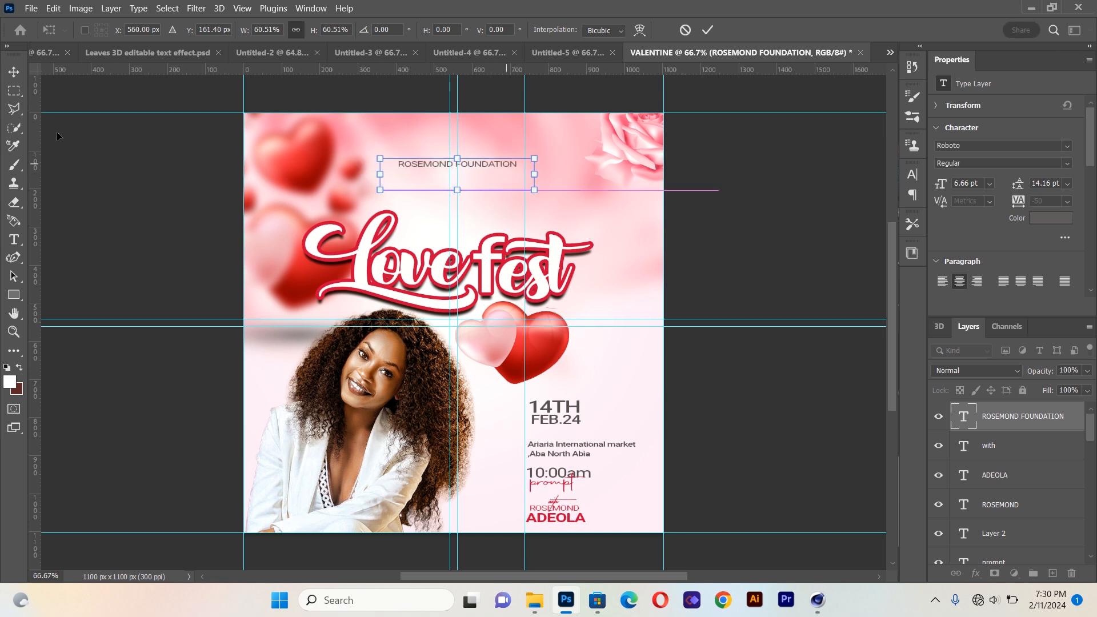
key(Return)
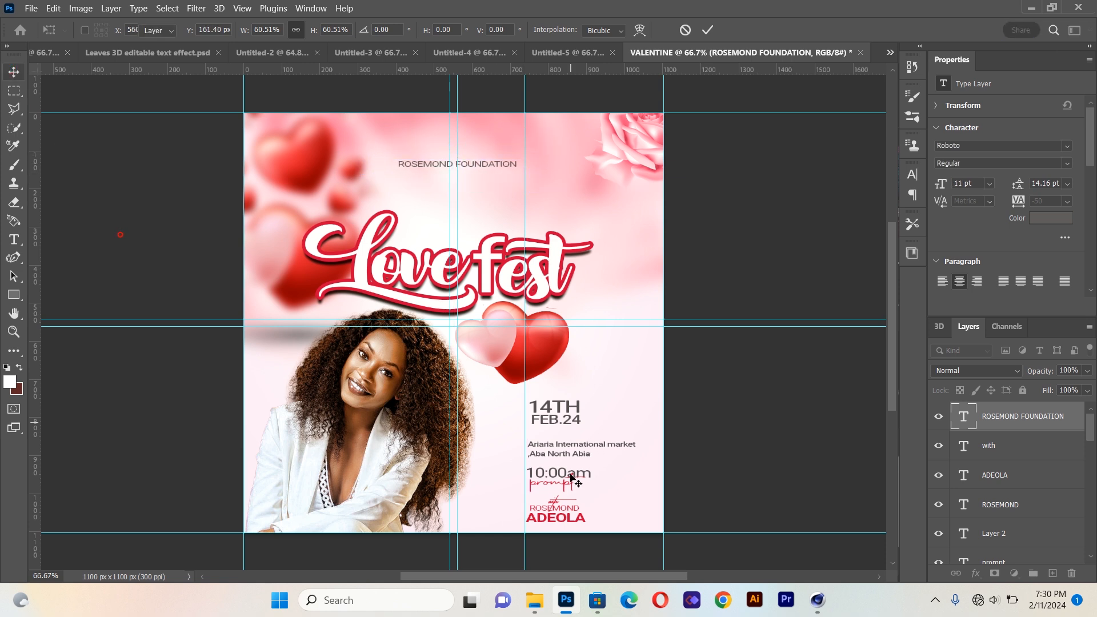
Duplicate the script prompt text to just above the title and change its wording to "presents"
click(557, 485)
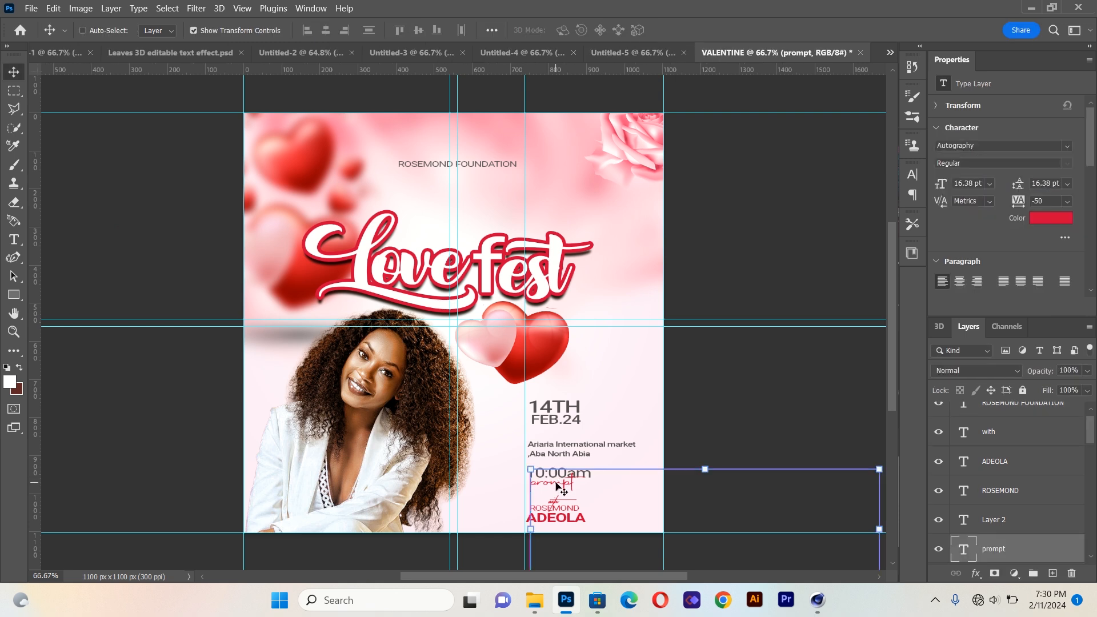
drag(558, 486, 451, 236)
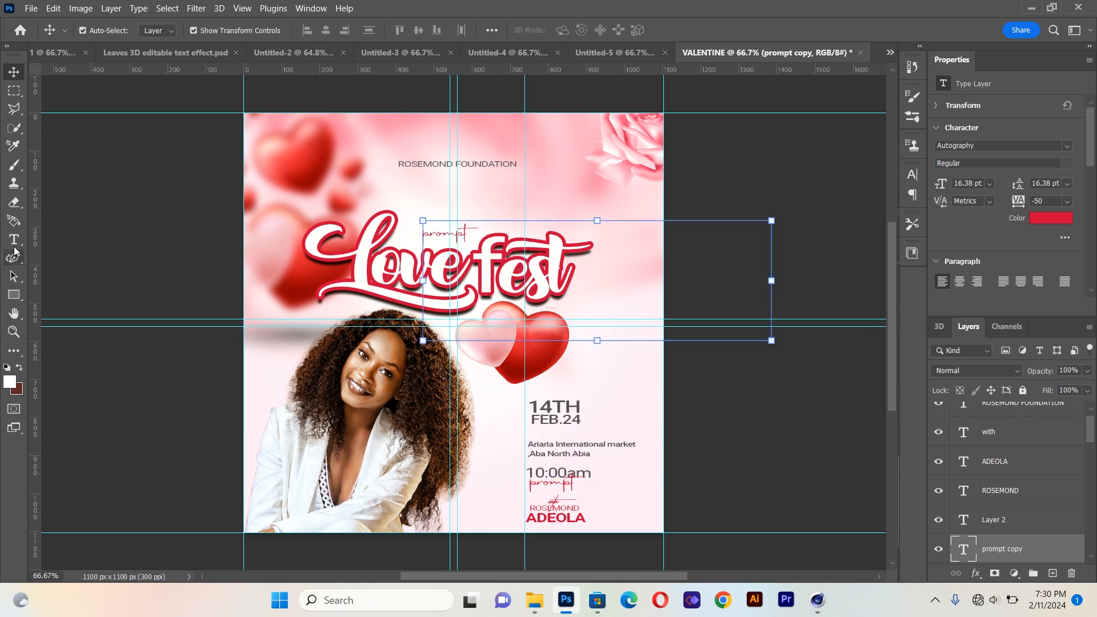
click(14, 238)
click(427, 227)
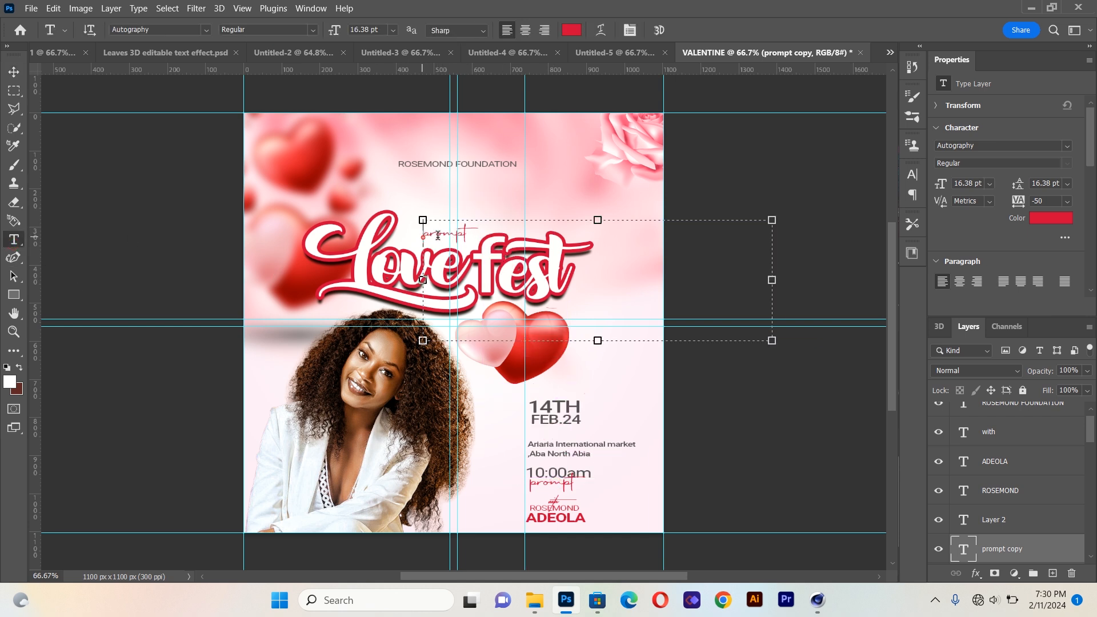
key(ctrl+a)
text(PR)
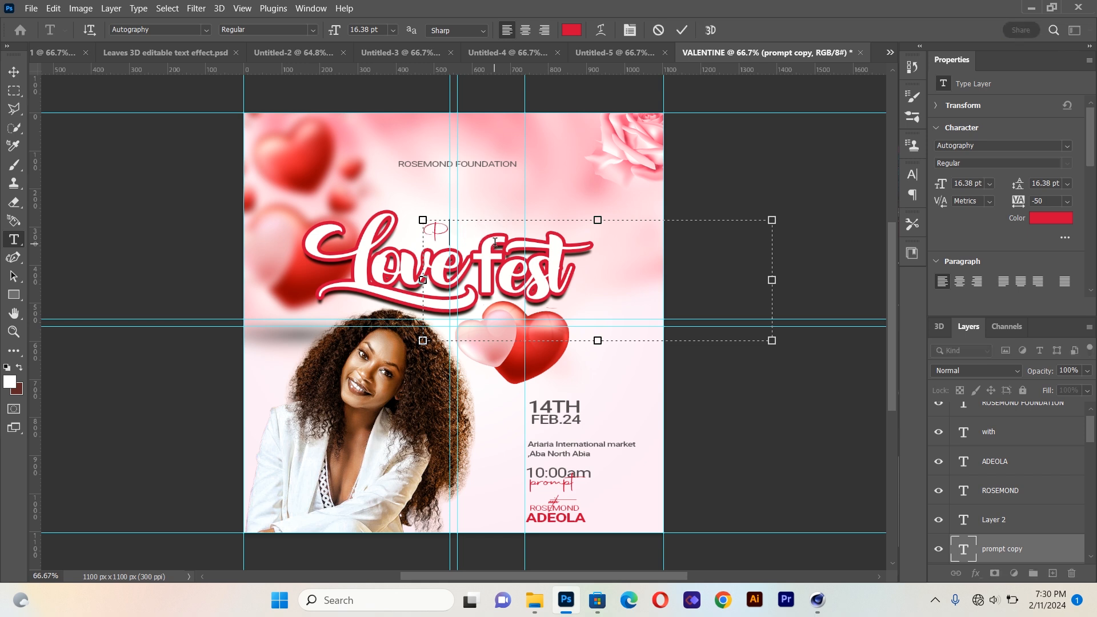
key(BackSpace)
key(BackSpace)
key(BackSpace)
text(presents)
click(14, 69)
Place the light flare image 1SkvNWxQ5H927u05y5z_3_9vmAJvqs4ho from the VALENTINE folder as a linked layer
click(30, 8)
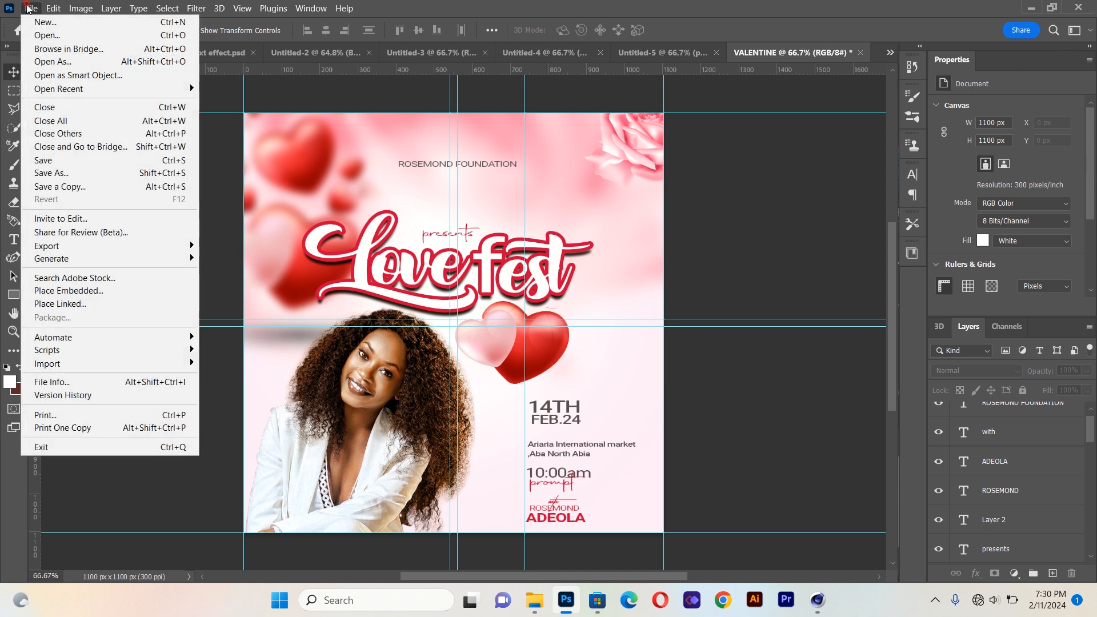
click(80, 303)
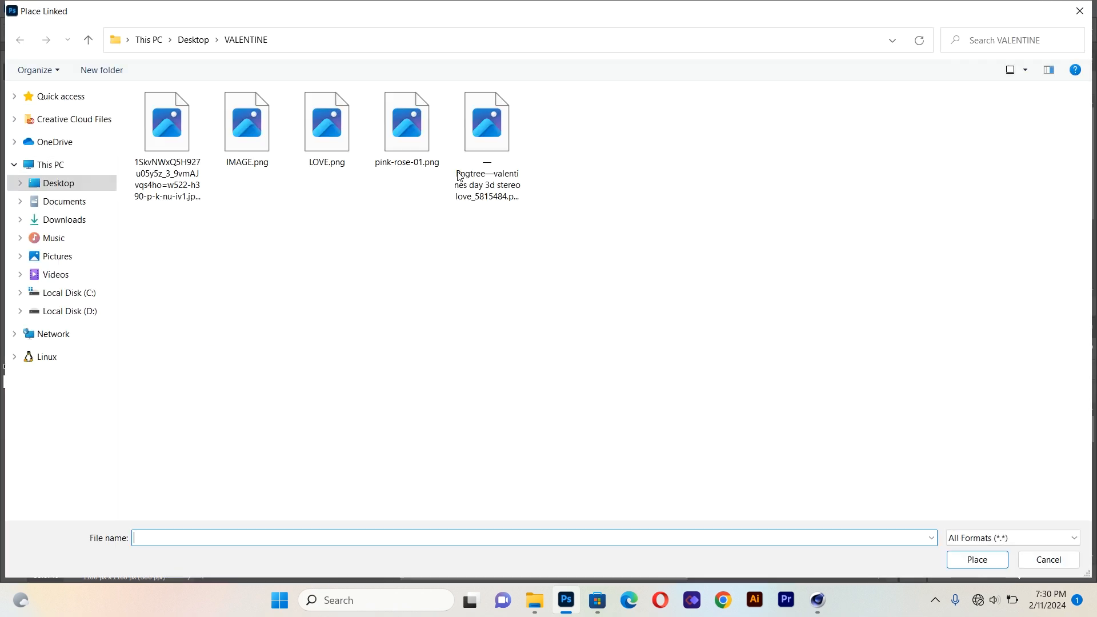
double_click(166, 125)
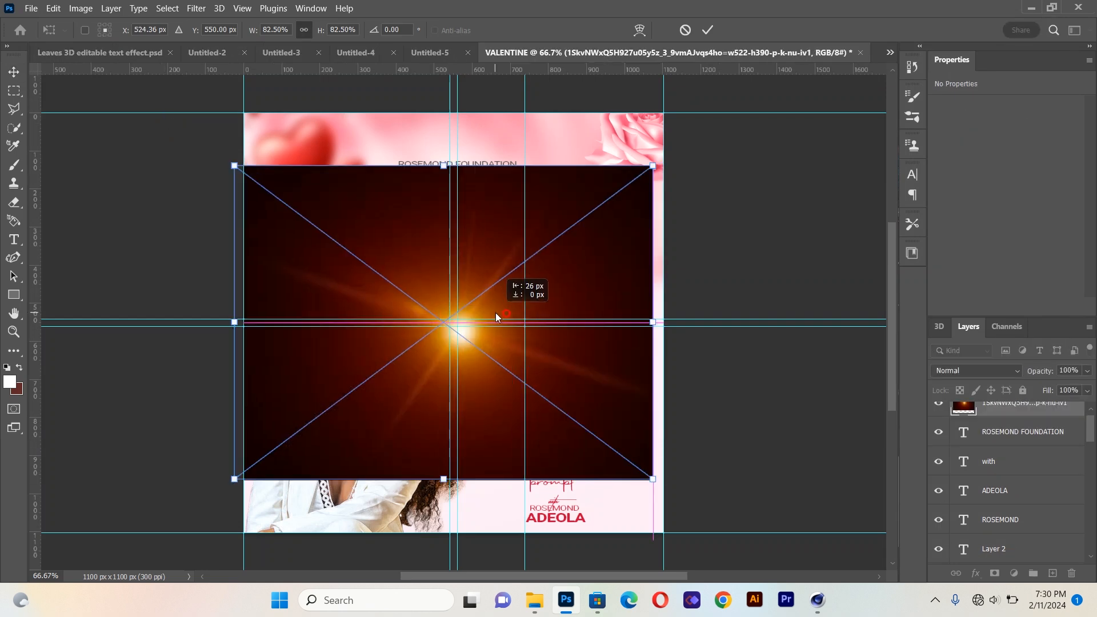
key(Return)
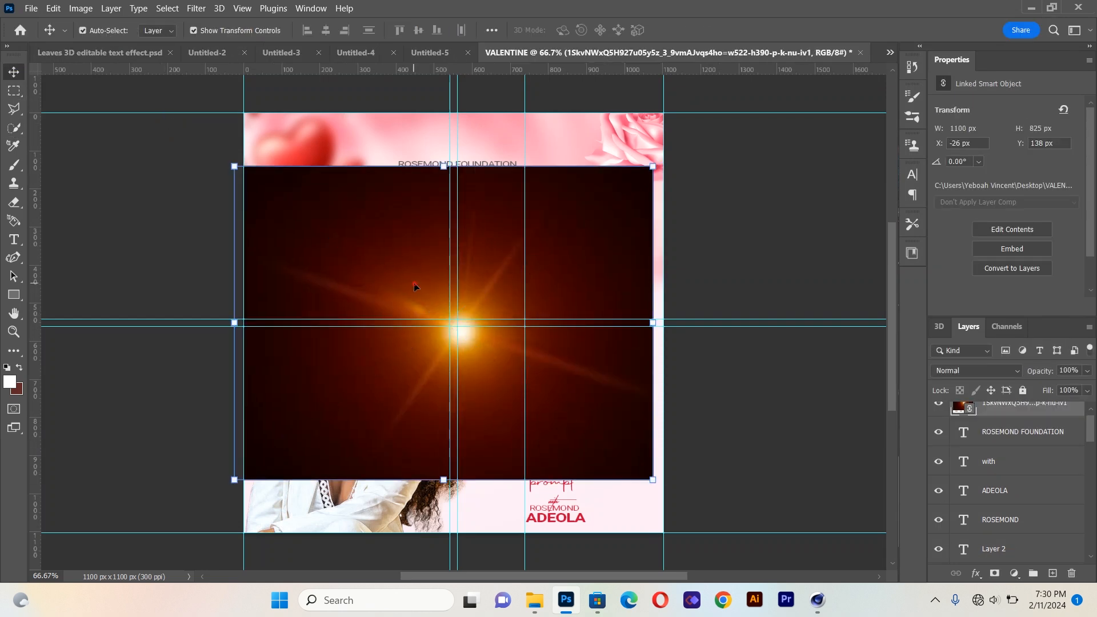
Set the flare layer's blend mode to Screen and move it up about 45 px over the title
click(991, 368)
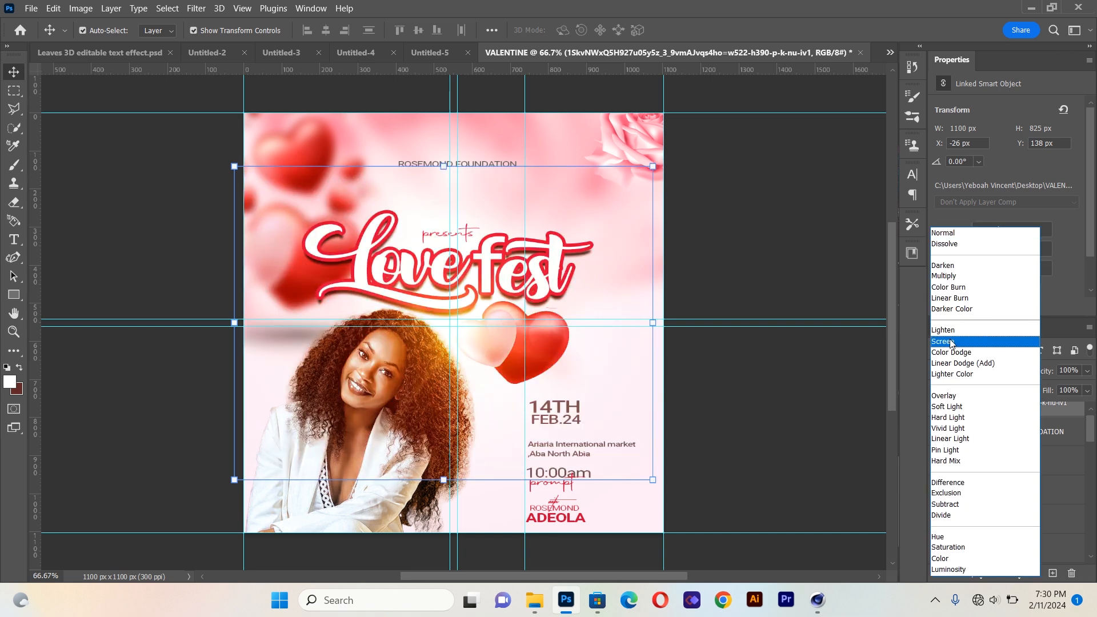
click(952, 342)
drag(443, 339, 444, 314)
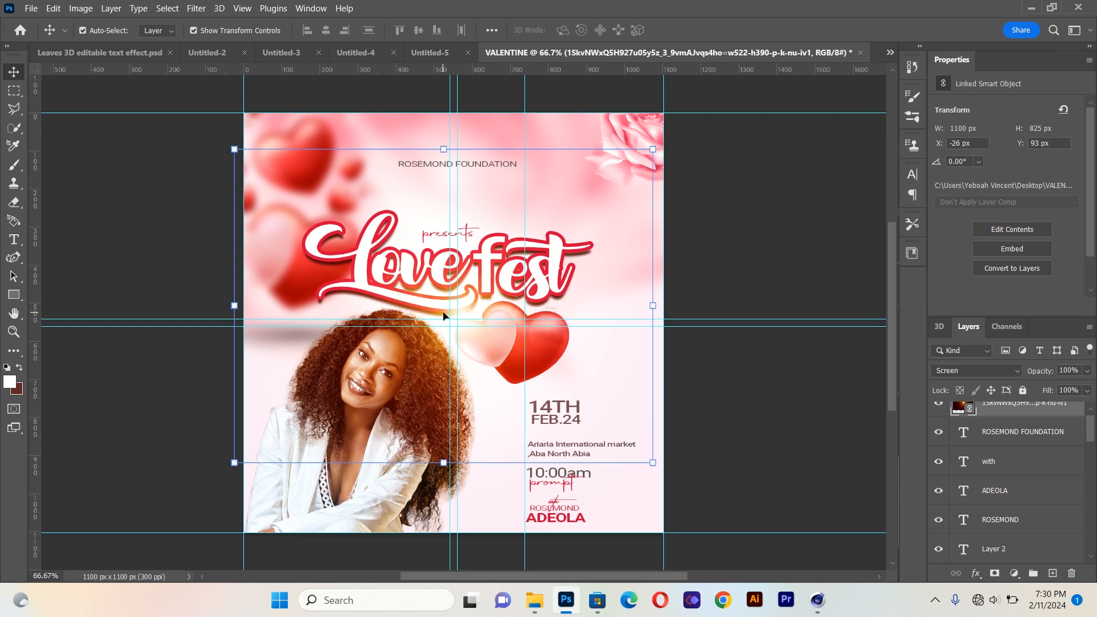
click(113, 208)
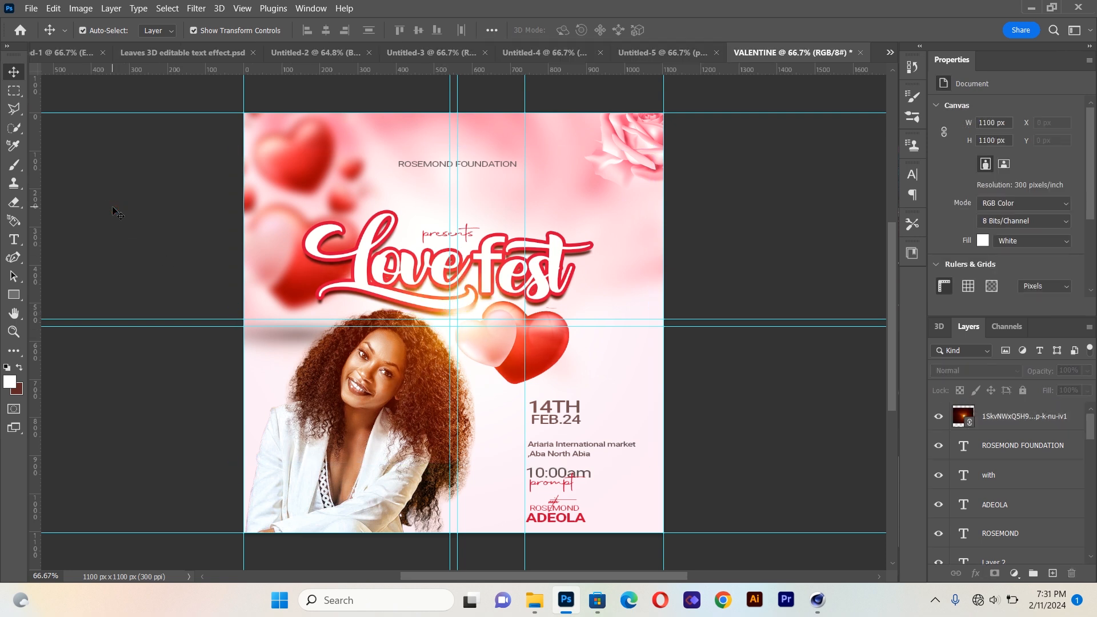
click(556, 420)
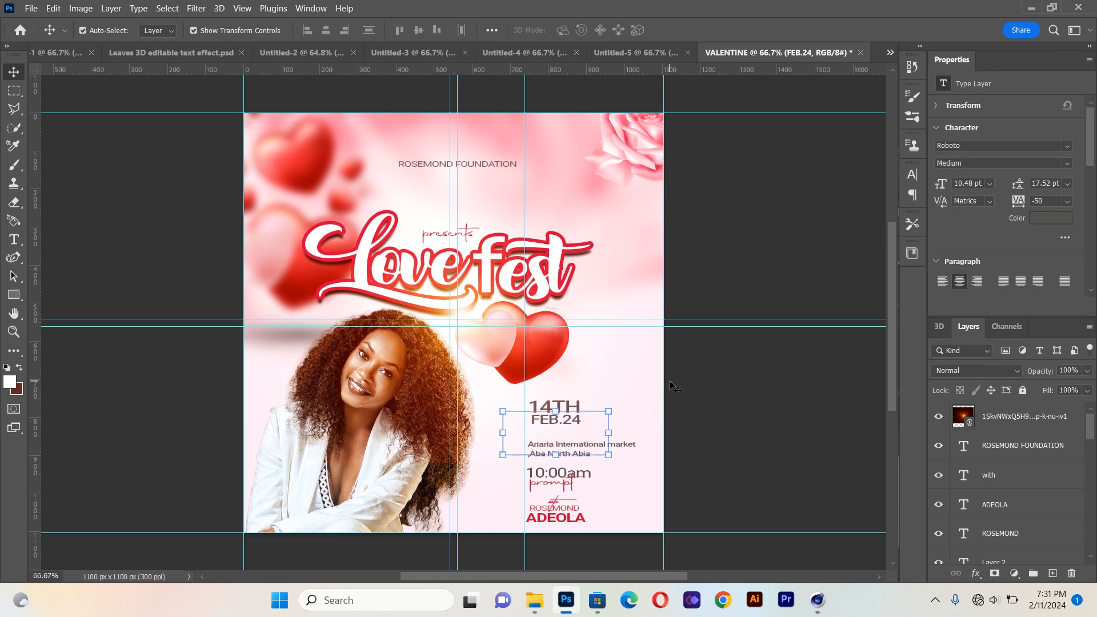